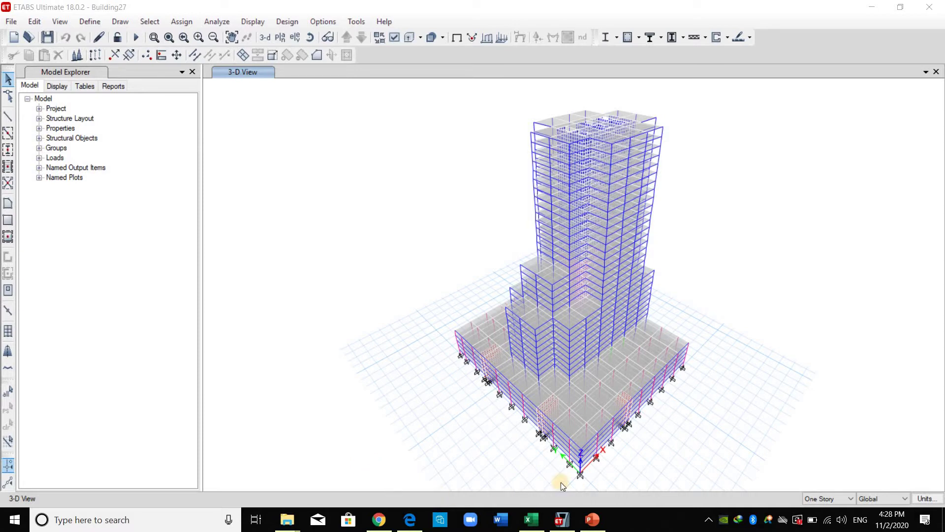
# - Show the seismic analysis methods slide in PowerPoint, and switch to the ASCE7-10.pdf document in Edge
pyautogui.click(586, 523)
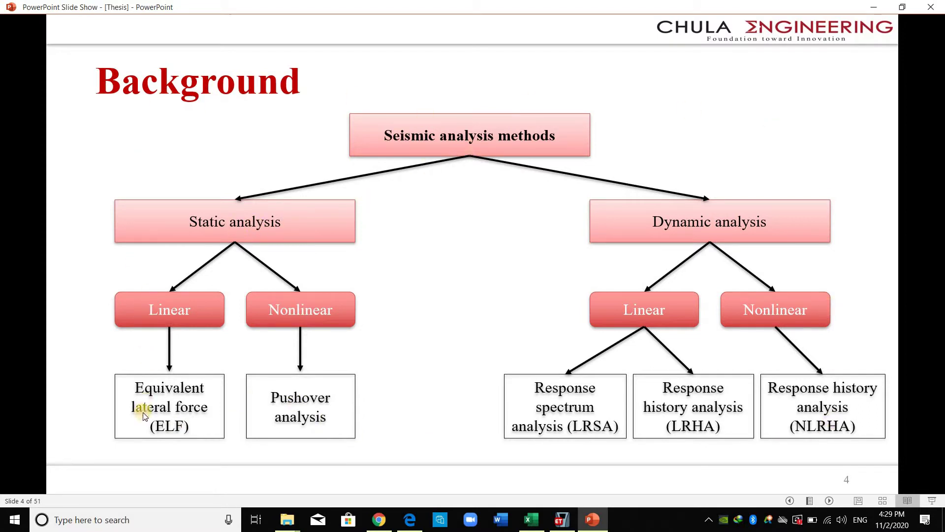
pyautogui.click(409, 519)
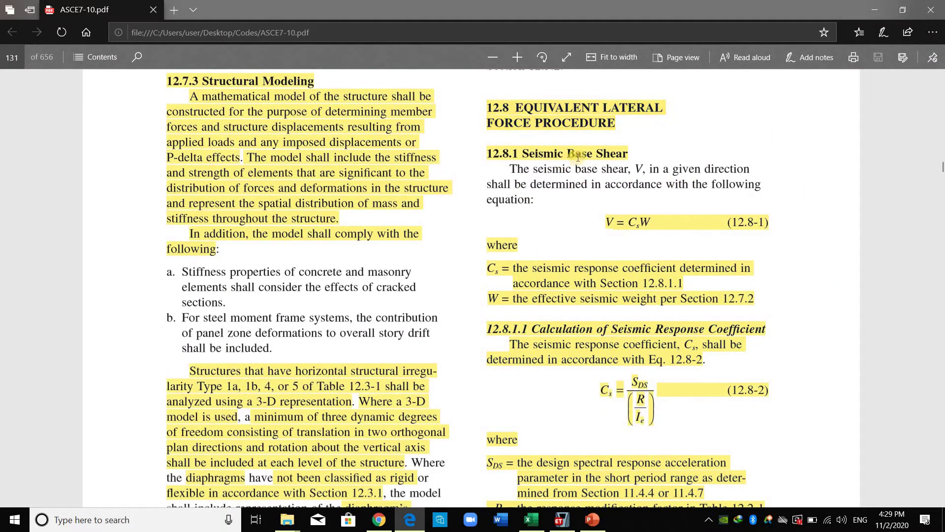
# - Examine the seismic base shear equation 12.8-1 in Section 12.8.1, including the definitions of Cs and W
pyautogui.click(634, 223)
pyautogui.click(534, 267)
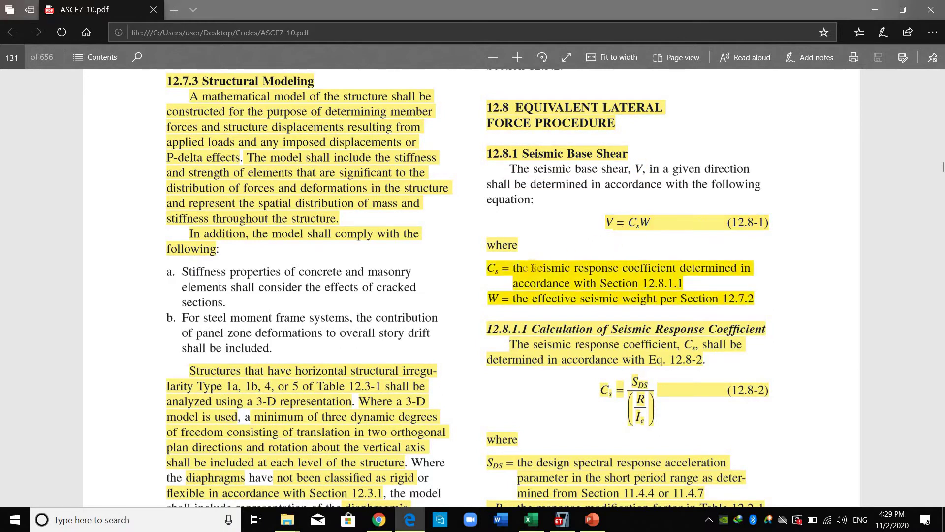
pyautogui.moveTo(532, 268); pyautogui.dragTo(680, 261)
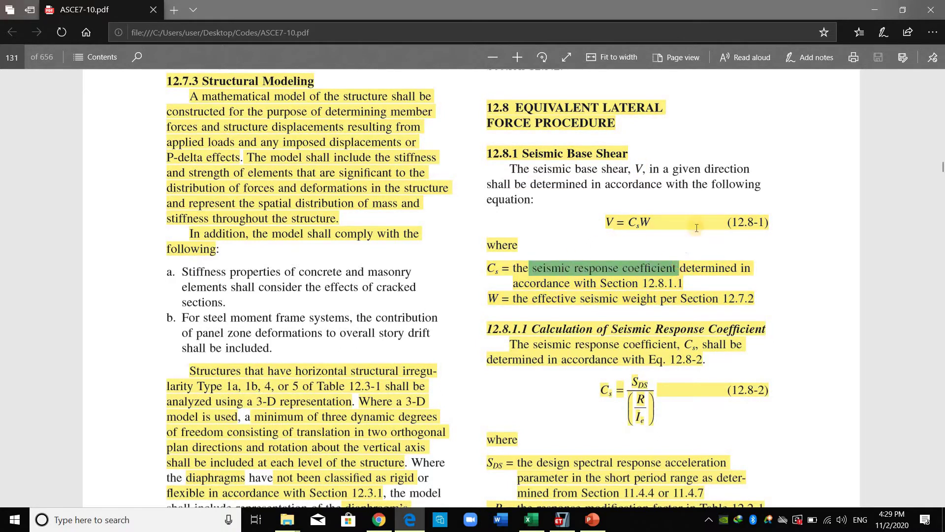
pyautogui.click(524, 305)
pyautogui.click(547, 303)
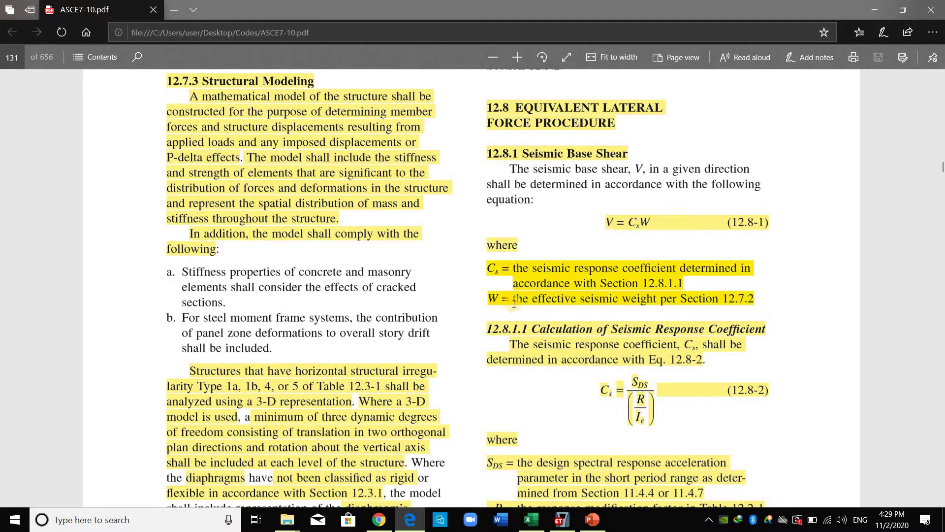
pyautogui.moveTo(660, 303)
pyautogui.mouseDown()
pyautogui.moveTo(768, 295)
pyautogui.moveTo(761, 300)
pyautogui.mouseUp()
pyautogui.click(759, 298)
pyautogui.moveTo(508, 298); pyautogui.dragTo(769, 297)
pyautogui.click(766, 297)
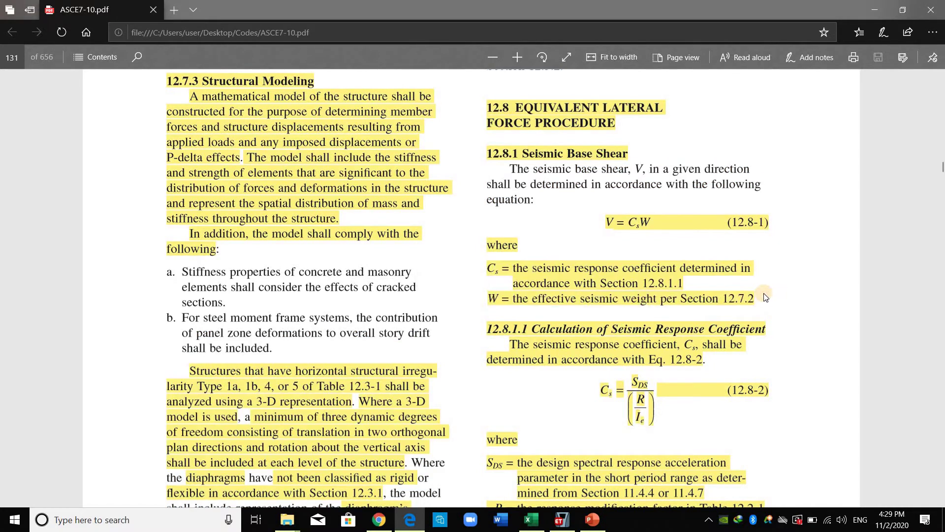
pyautogui.click(636, 222)
# - Examine equation 12.8-2 for the seismic response coefficient in Section 12.8.1.1, including the definitions of SDS, R and Ie
pyautogui.scroll(-1, 822, 245)
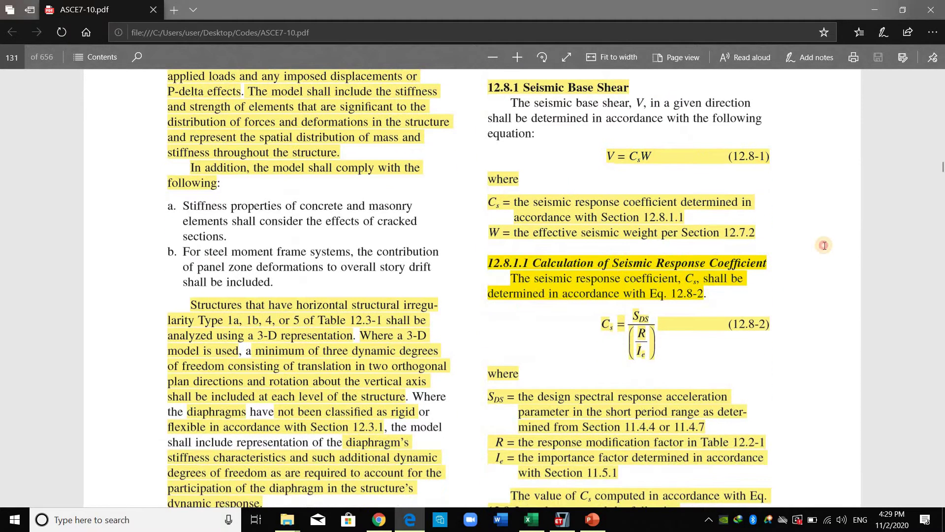
pyautogui.moveTo(817, 251); pyautogui.dragTo(774, 280)
pyautogui.click(639, 244)
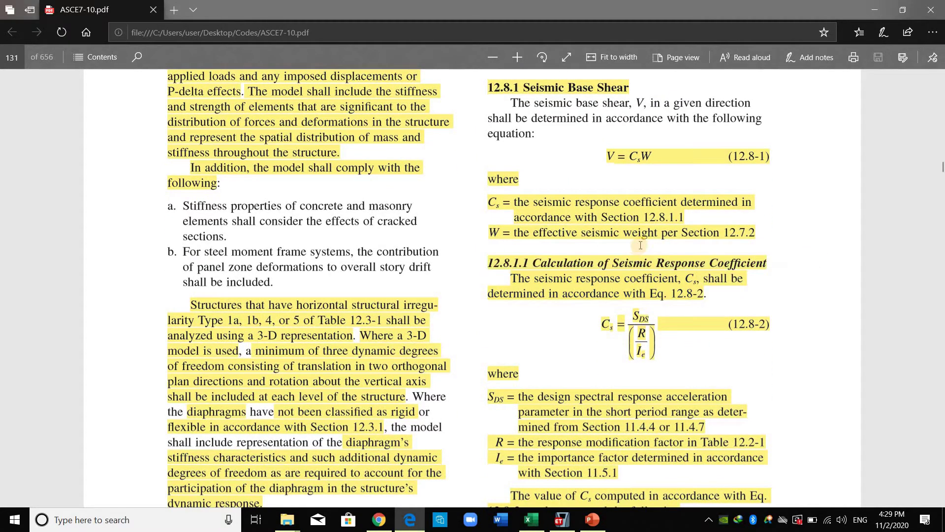
pyautogui.scroll(-1, 640, 315)
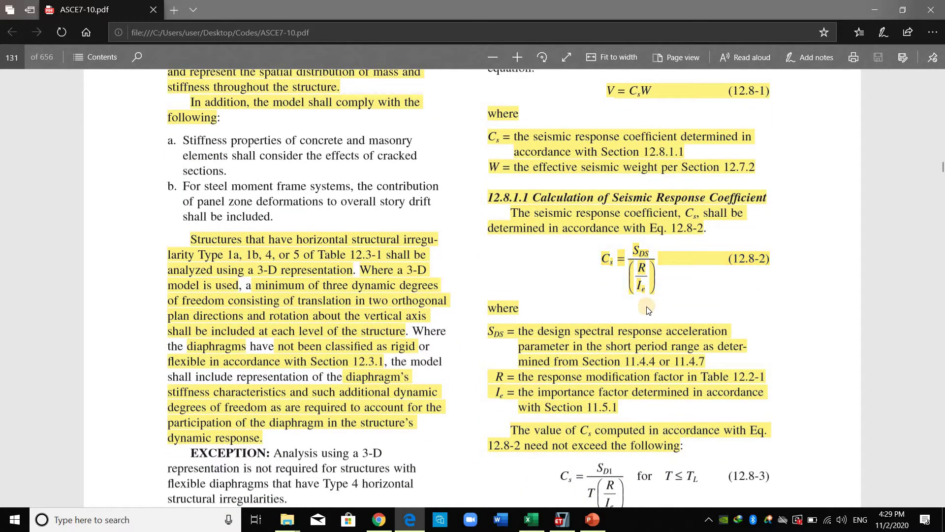
pyautogui.scroll(-1, 647, 307)
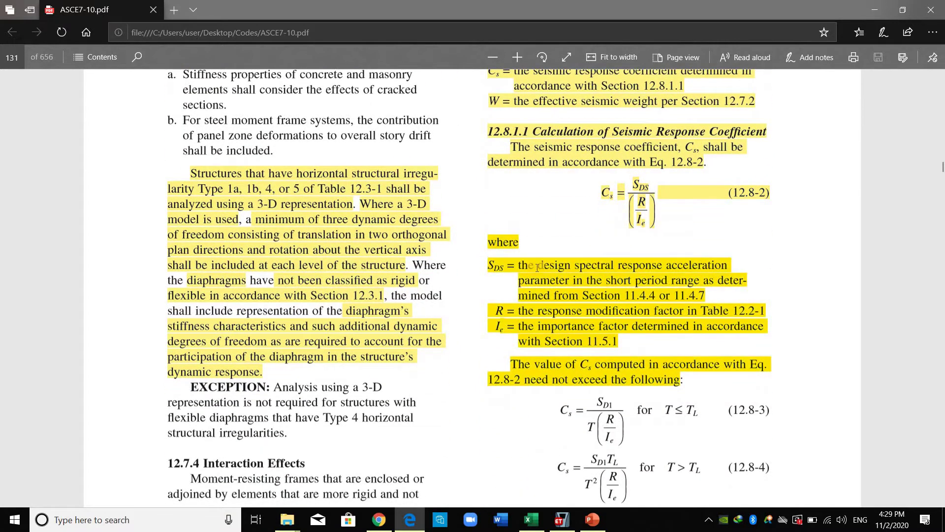
pyautogui.moveTo(713, 267); pyautogui.dragTo(591, 281)
pyautogui.moveTo(734, 283); pyautogui.dragTo(738, 283)
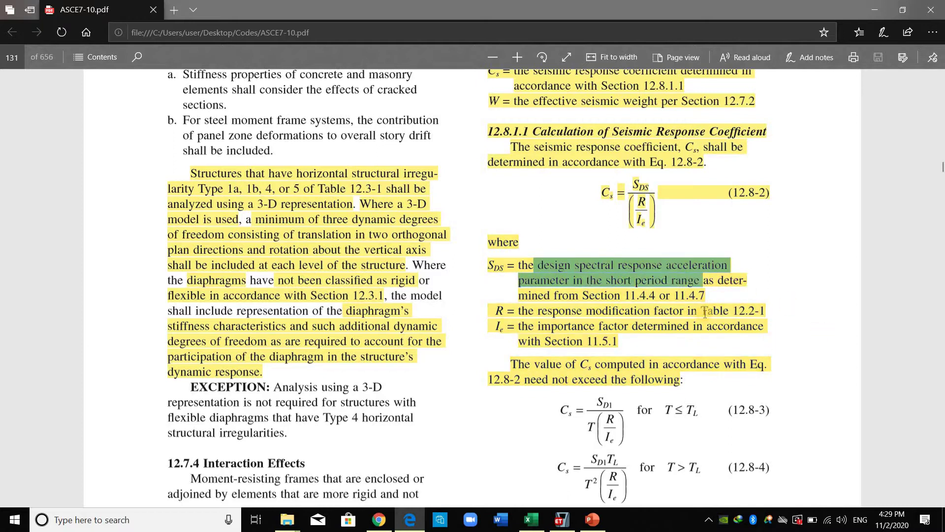
pyautogui.click(716, 311)
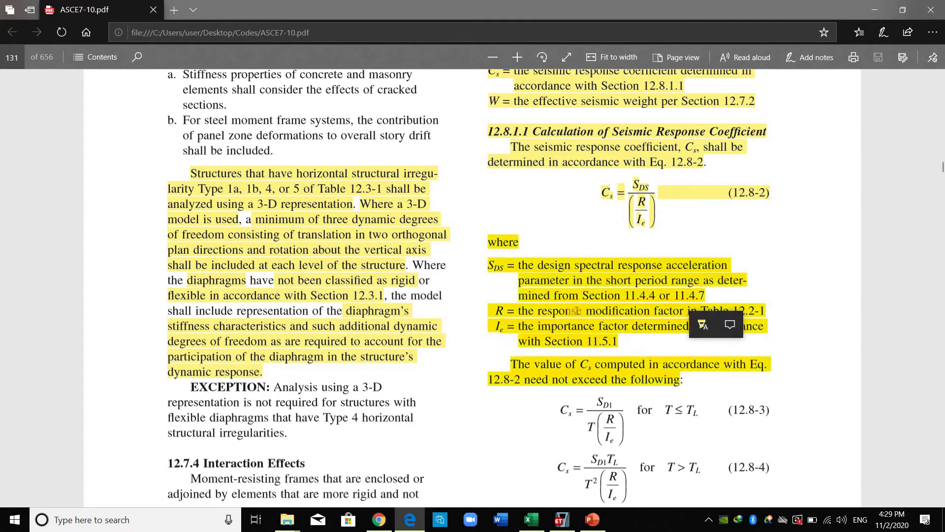
pyautogui.click(695, 351)
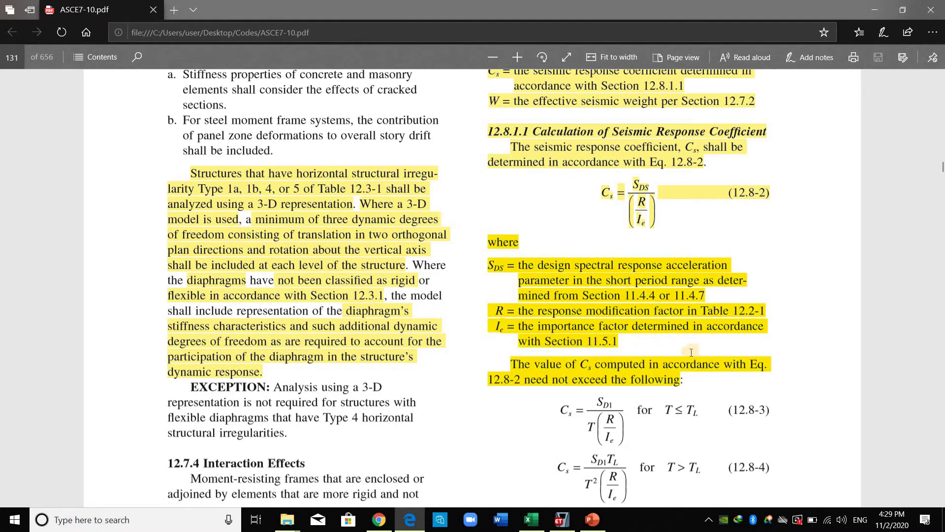
# - Examine the upper limits on Cs in equations 12.8-3 and 12.8-4 and the lower limit in equation 12.8-5
pyautogui.scroll(-3, 691, 353)
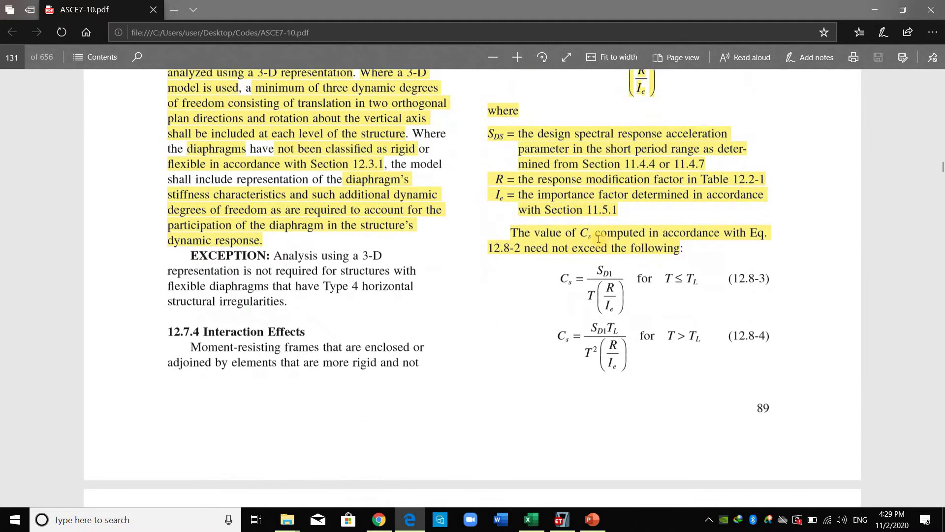
pyautogui.scroll(1, 696, 162)
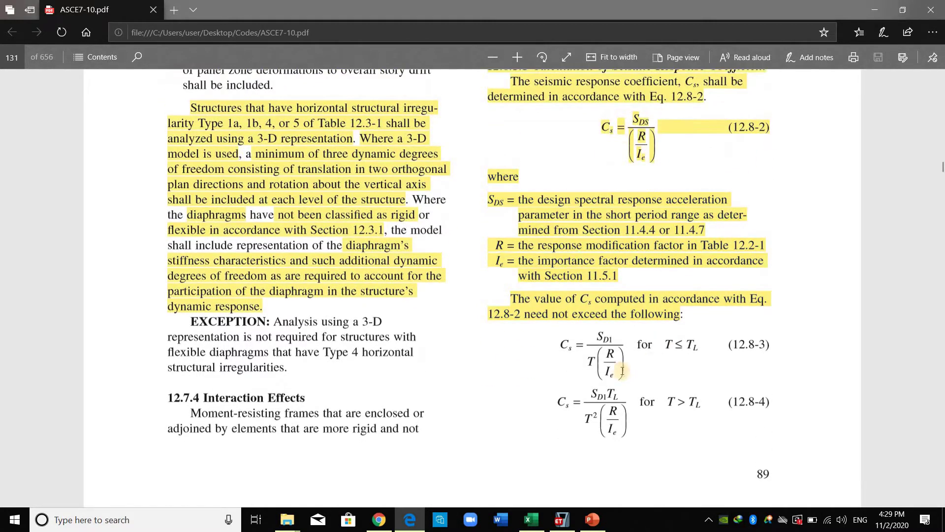
pyautogui.scroll(-1, 642, 323)
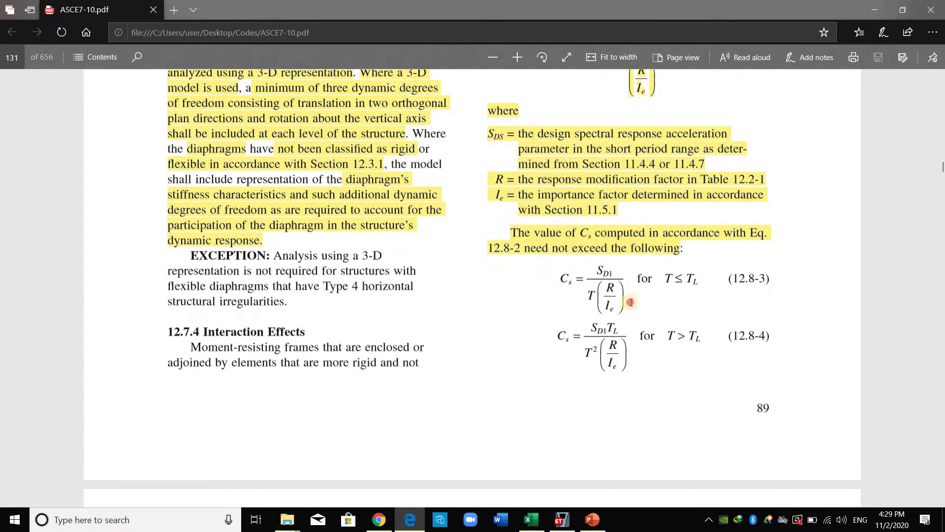
pyautogui.moveTo(663, 355); pyautogui.dragTo(620, 390)
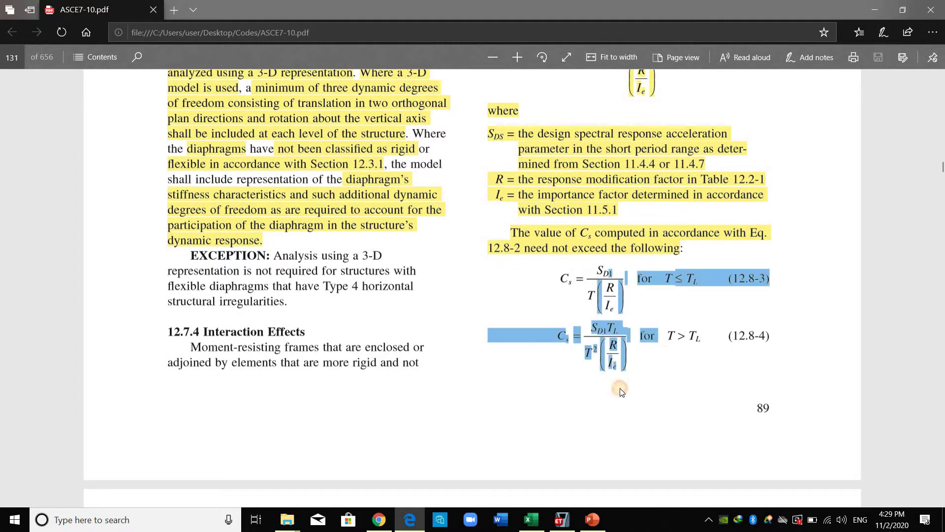
pyautogui.click(635, 312)
pyautogui.scroll(-2, 468, 306)
pyautogui.scroll(-3, 467, 306)
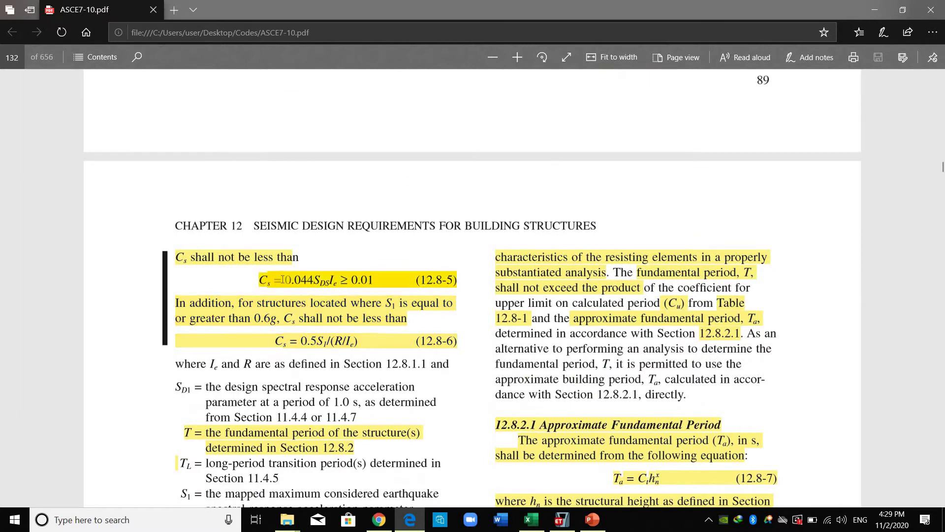
pyautogui.moveTo(459, 288); pyautogui.dragTo(494, 278)
pyautogui.scroll(5, 653, 207)
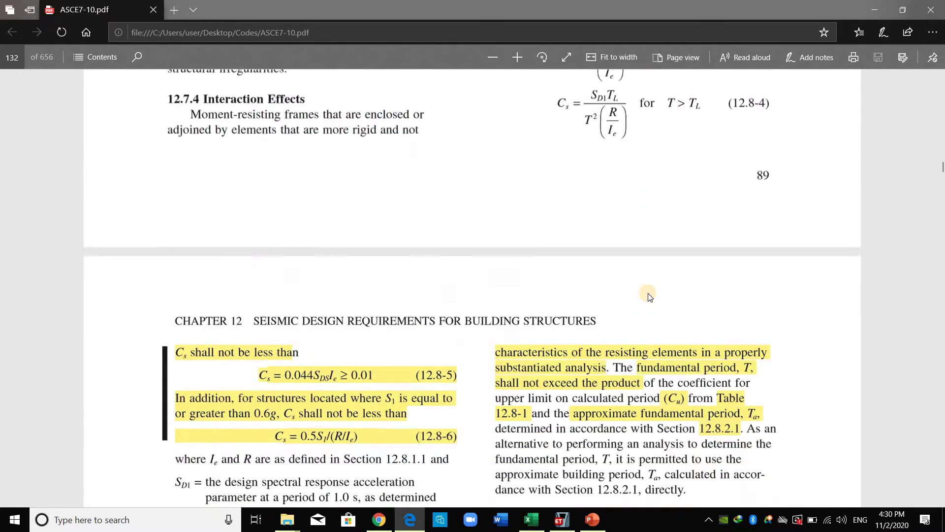
pyautogui.scroll(2, 669, 293)
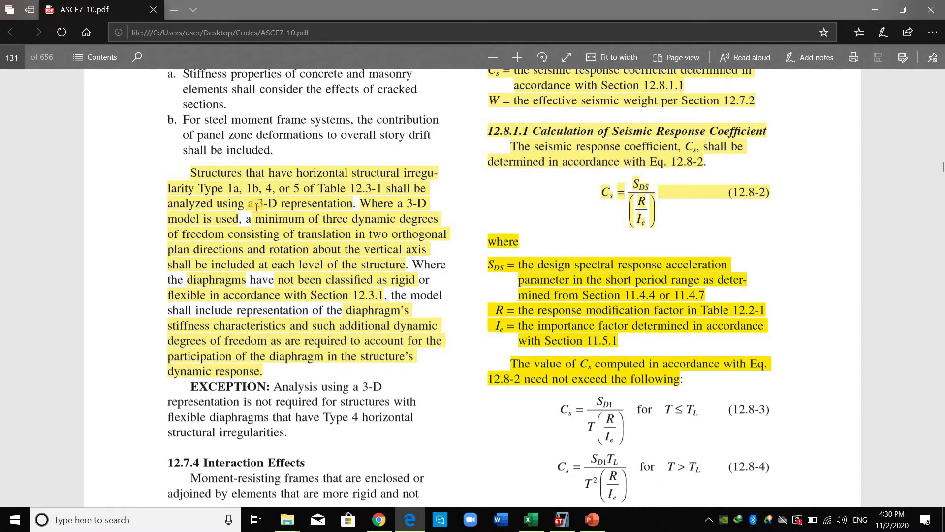
pyautogui.scroll(1, 256, 197)
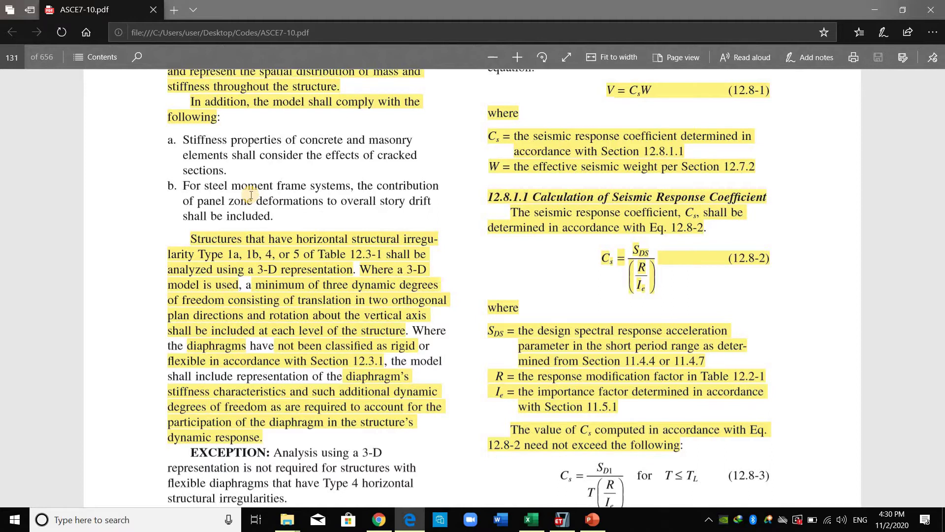
# - Go to page 115 of the PDF and bring up Table 12.2-1 of design coefficients for seismic force-resisting systems
pyautogui.click(13, 57)
pyautogui.write('115')
pyautogui.press('Return')
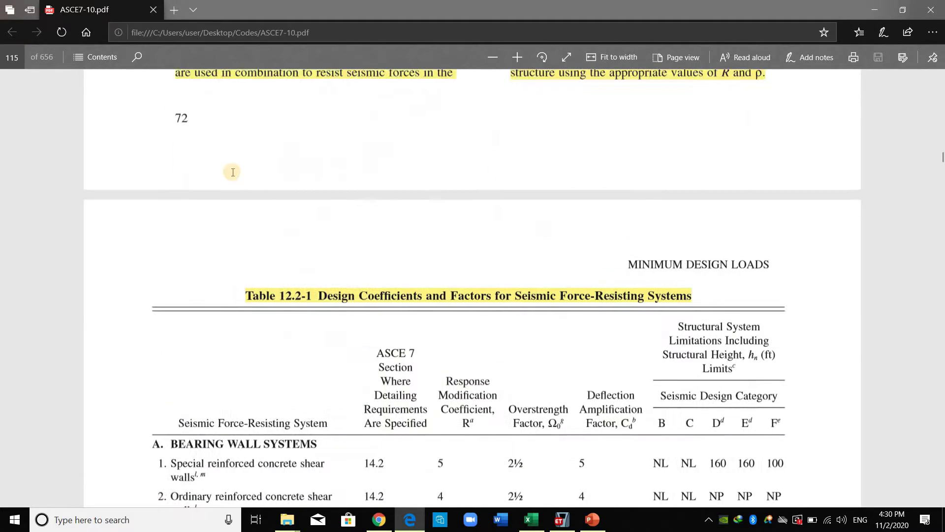
pyautogui.scroll(-5, 253, 164)
pyautogui.scroll(1, 253, 165)
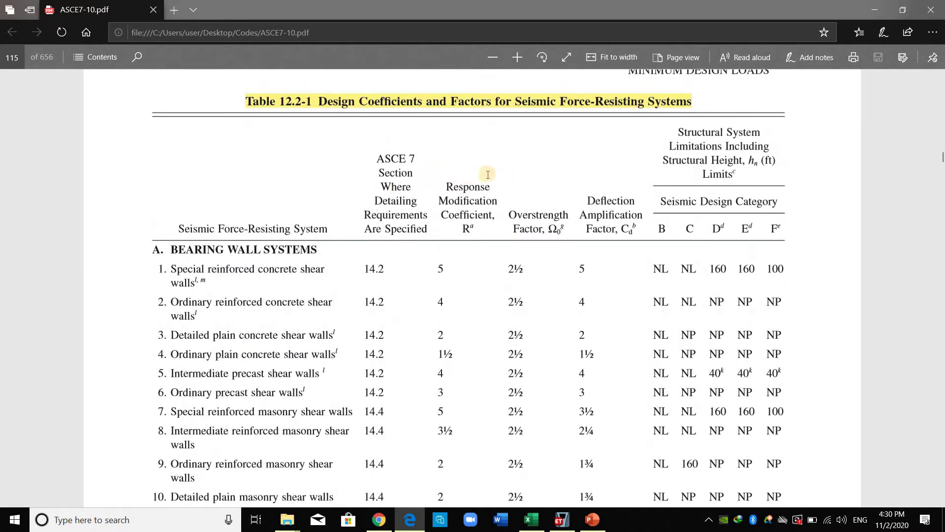
# - Examine the table's seismic force-resisting system, R, overstrength, Cd and design category columns for special reinforced concrete shear walls under Bearing Wall Systems
pyautogui.moveTo(178, 228); pyautogui.dragTo(396, 205)
pyautogui.scroll(-3, 341, 205)
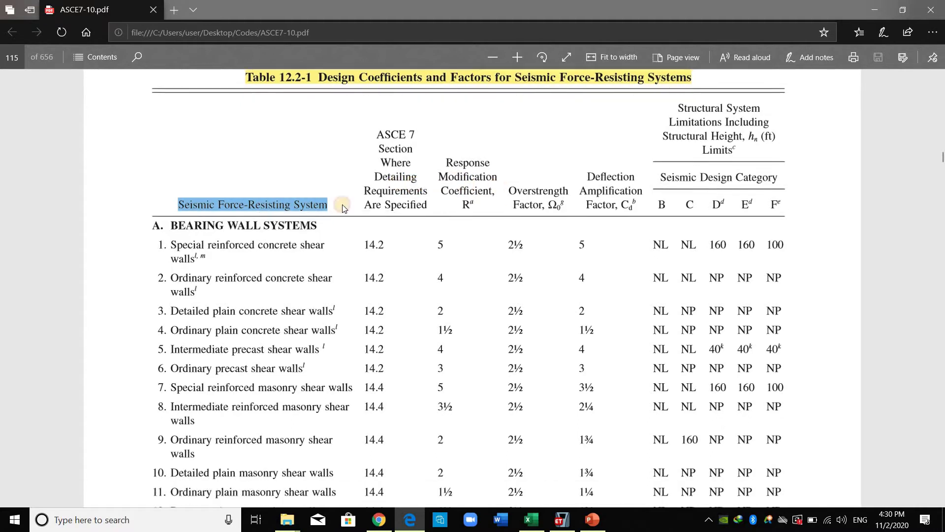
pyautogui.click(194, 207)
pyautogui.moveTo(229, 212); pyautogui.dragTo(679, 190)
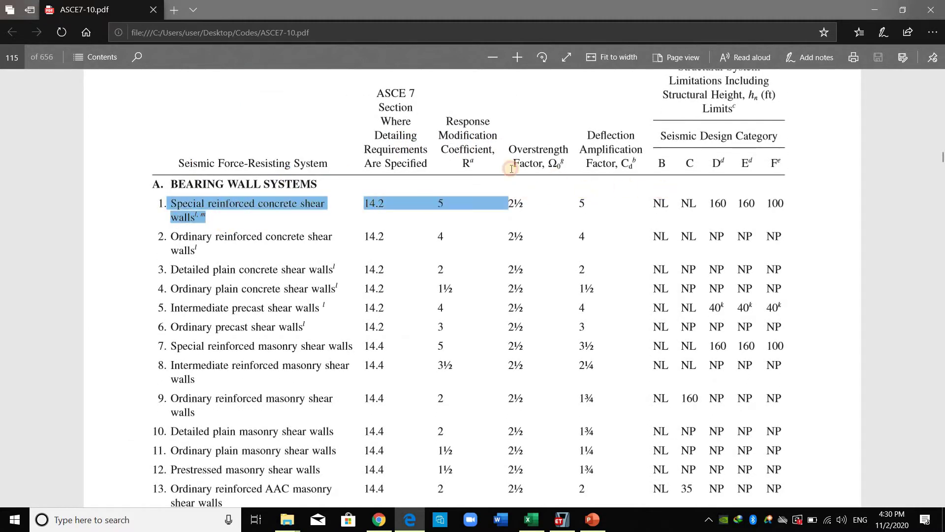
pyautogui.moveTo(463, 157); pyautogui.dragTo(620, 158)
pyautogui.click(623, 147)
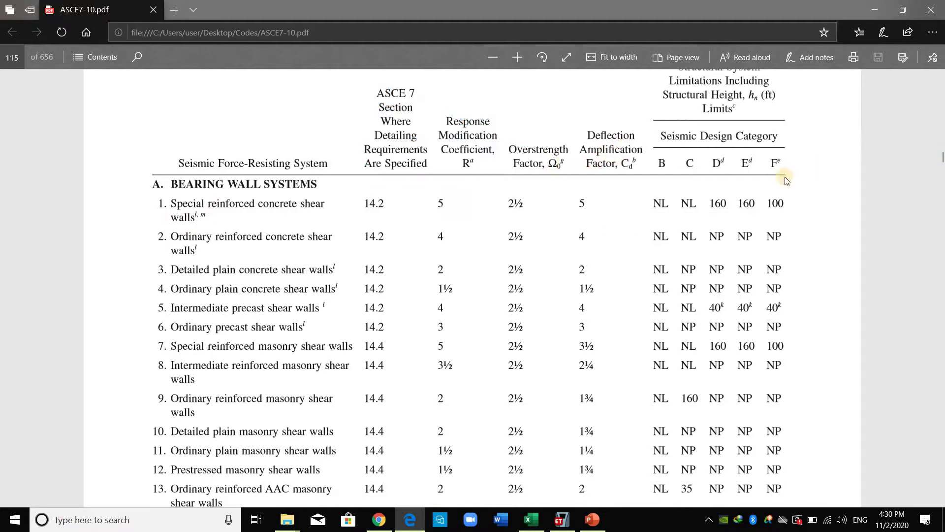
pyautogui.scroll(-1, 559, 226)
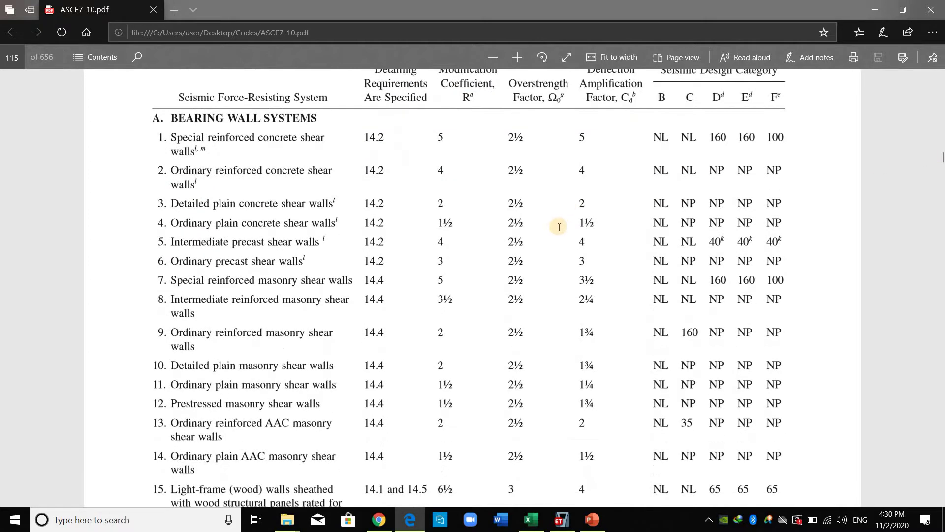
# - Examine the Building Frame Systems section of Table 12.2-1 for the coefficients of special reinforced concrete shear walls
pyautogui.scroll(-7, 558, 233)
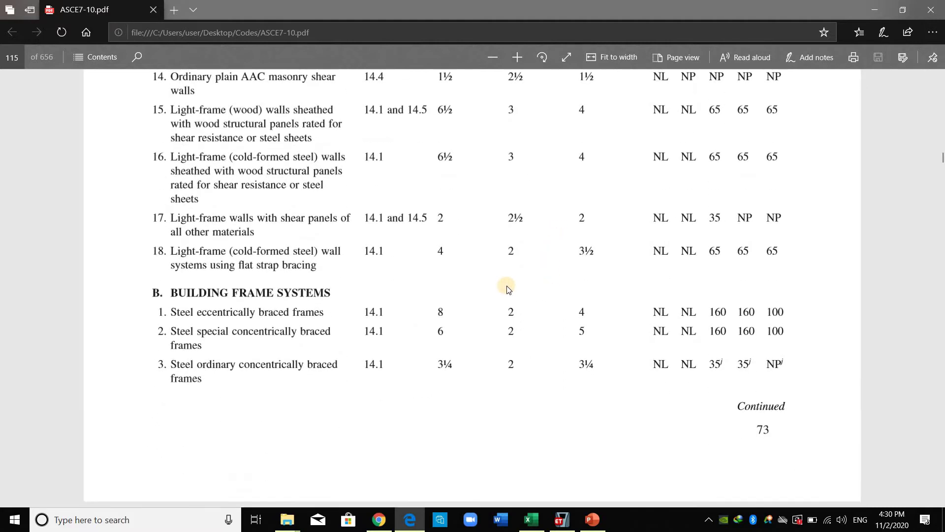
pyautogui.scroll(-2, 498, 294)
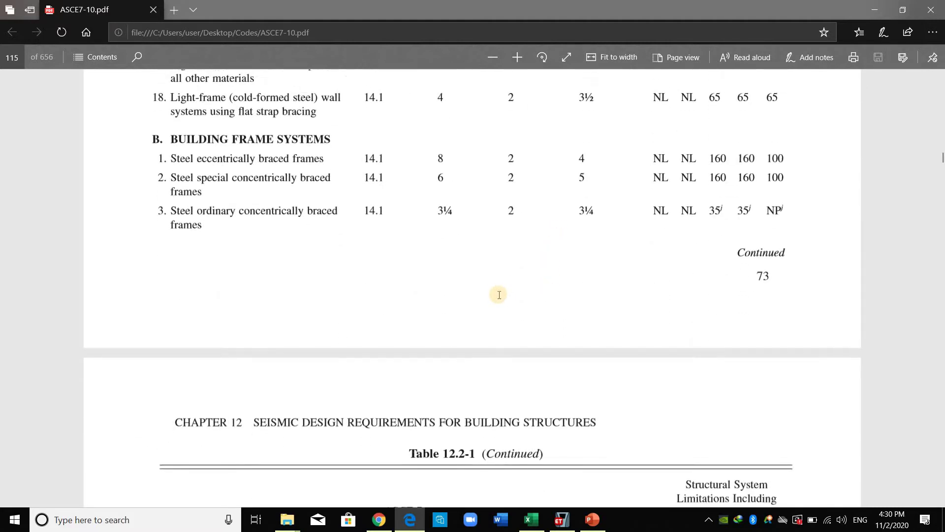
pyautogui.scroll(-10, 498, 297)
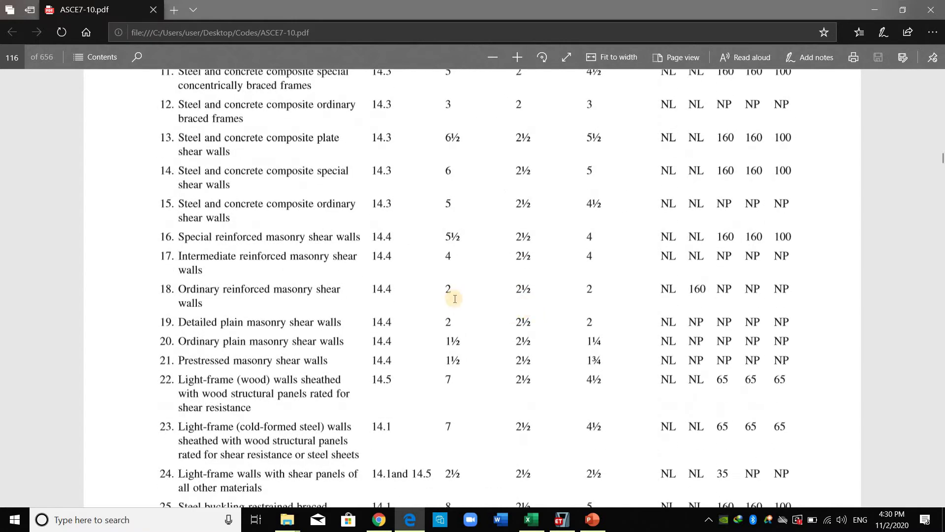
pyautogui.scroll(5, 572, 246)
pyautogui.scroll(6, 551, 325)
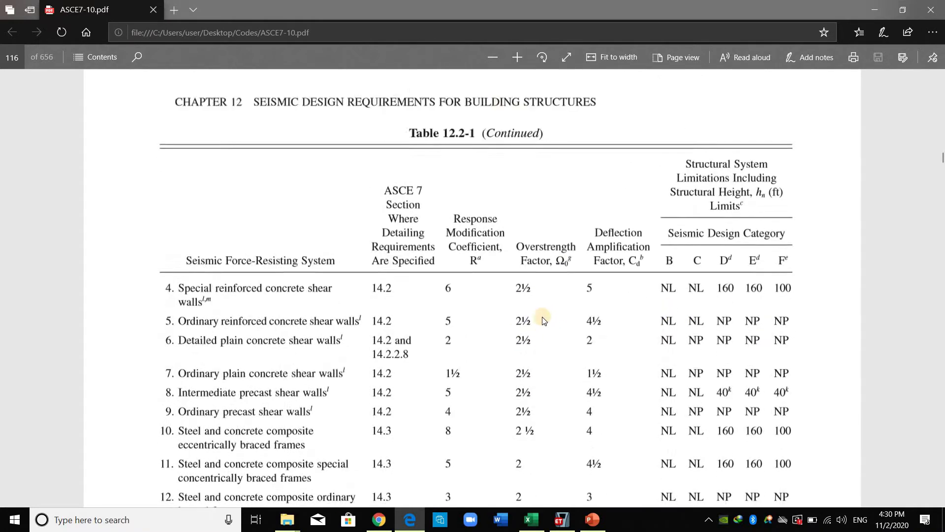
pyautogui.scroll(-4, 541, 341)
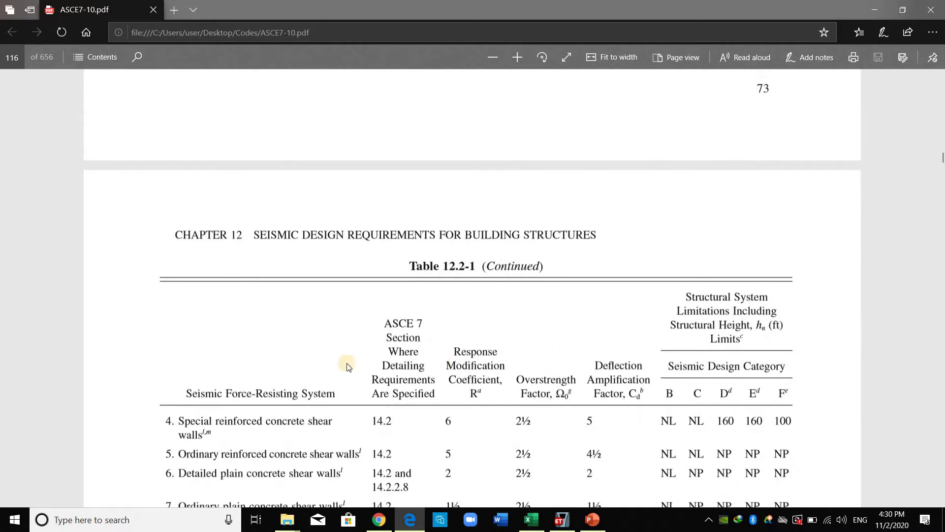
pyautogui.moveTo(179, 355); pyautogui.dragTo(771, 357)
pyautogui.scroll(3, 170, 85)
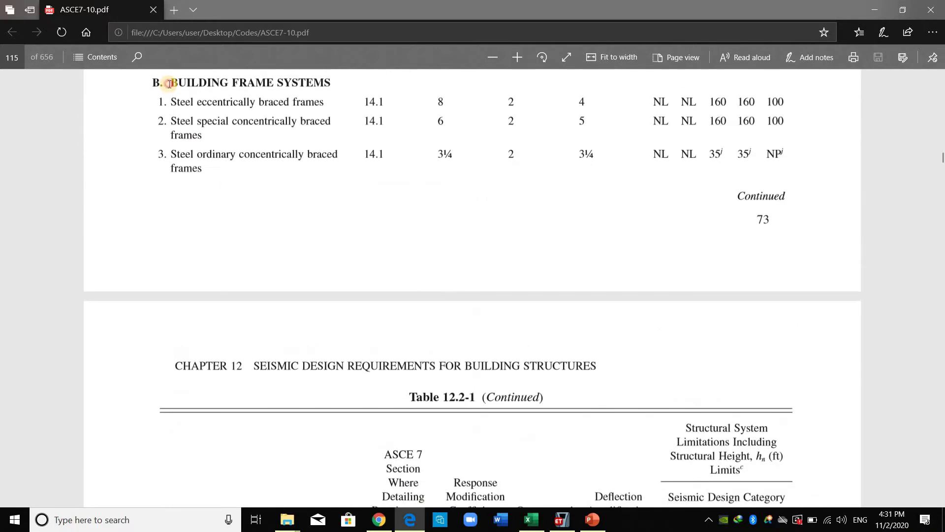
pyautogui.moveTo(170, 85); pyautogui.dragTo(414, 285)
pyautogui.scroll(1, 345, 192)
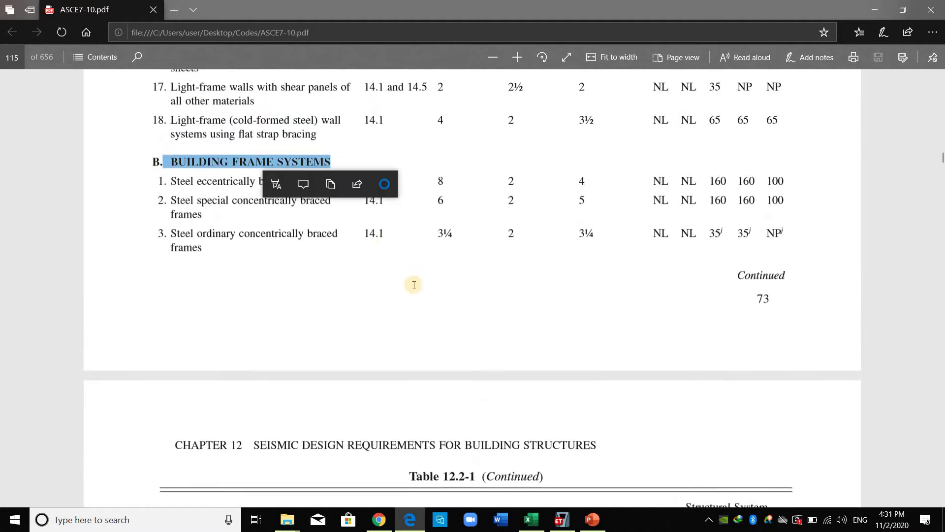
pyautogui.scroll(-6, 315, 187)
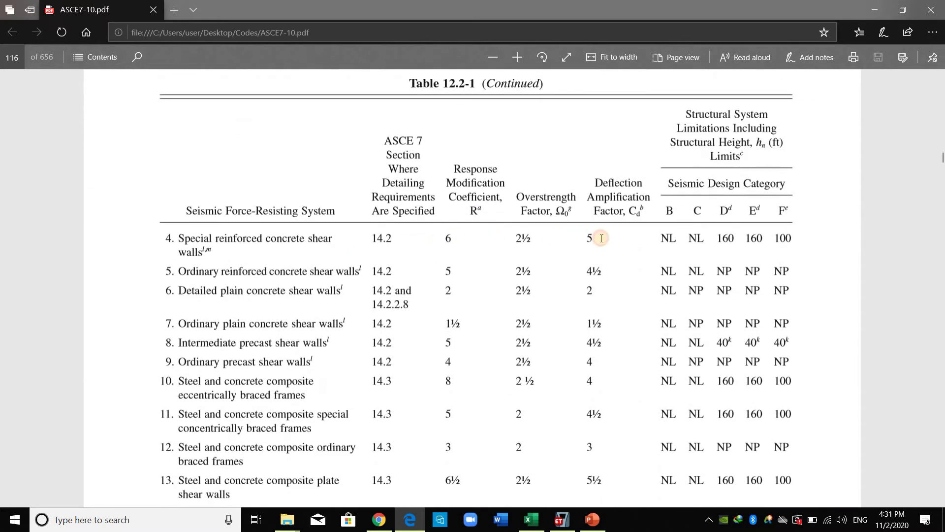
# - Examine the R, overstrength and Cd factors in the special reinforced concrete shear walls row of Building Frame Systems
pyautogui.moveTo(601, 238); pyautogui.dragTo(443, 239)
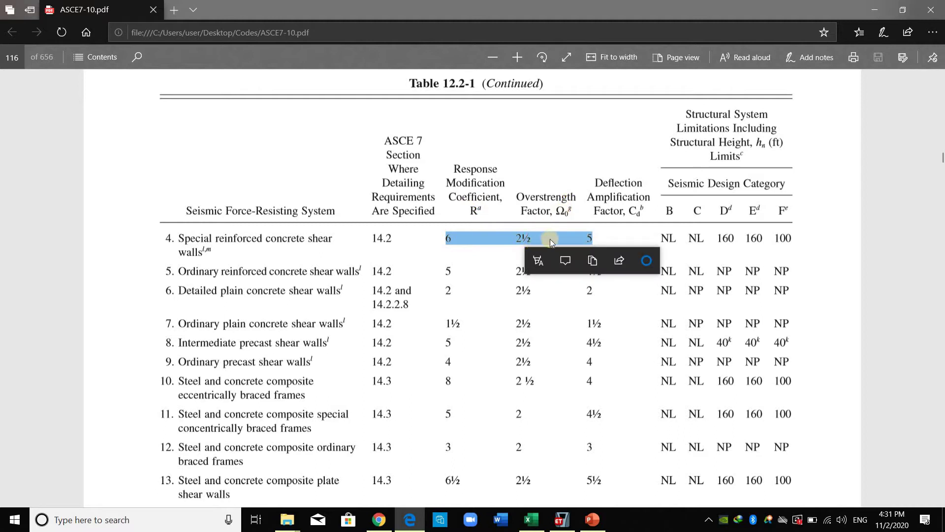
pyautogui.moveTo(588, 239); pyautogui.dragTo(386, 284)
pyautogui.click(386, 284)
# - Go to page 117 and bring up section C, Moment-Resisting Frame Systems, of Table 12.2-1
pyautogui.scroll(-15, 374, 281)
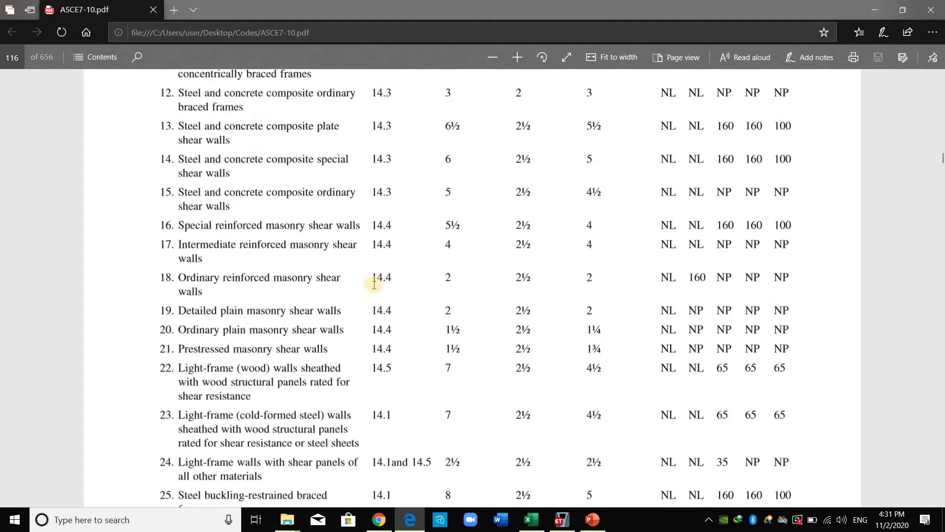
pyautogui.moveTo(174, 264); pyautogui.dragTo(289, 280)
pyautogui.click(232, 276)
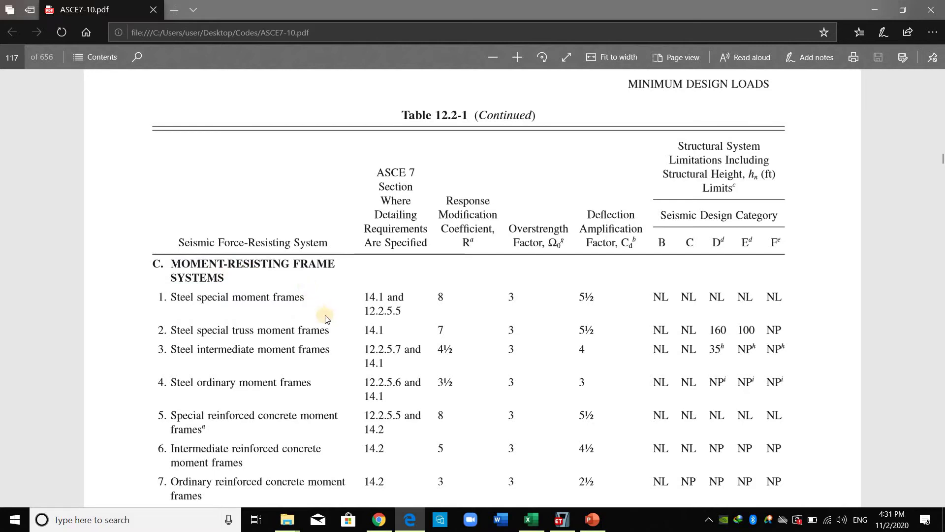
# - Examine section D of Table 12.2-1, the dual systems with special moment frames resisting at least 25% of prescribed seismic forces
pyautogui.scroll(-10, 327, 325)
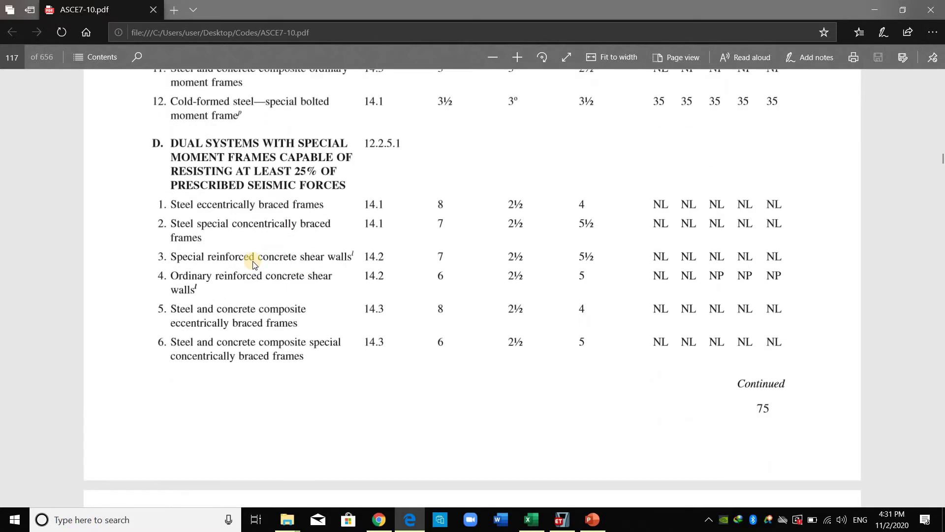
pyautogui.scroll(1, 252, 261)
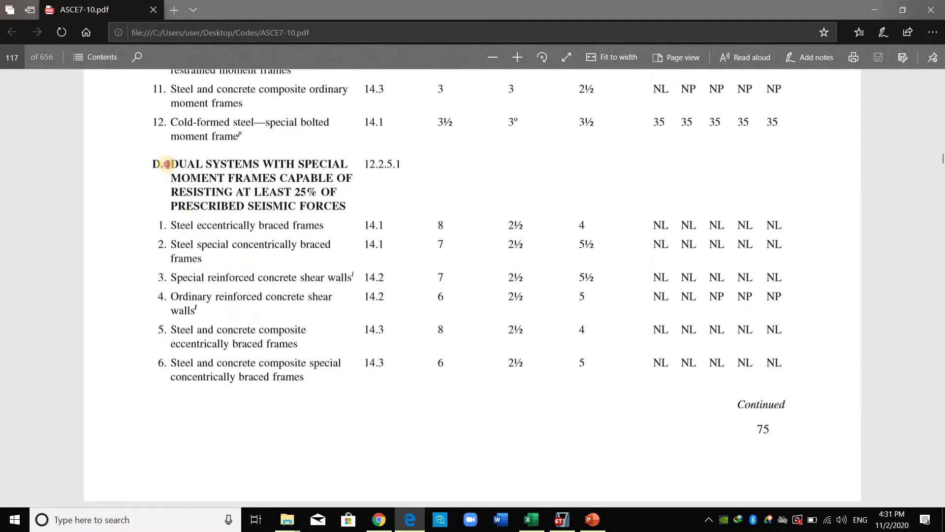
pyautogui.moveTo(167, 164); pyautogui.dragTo(345, 193)
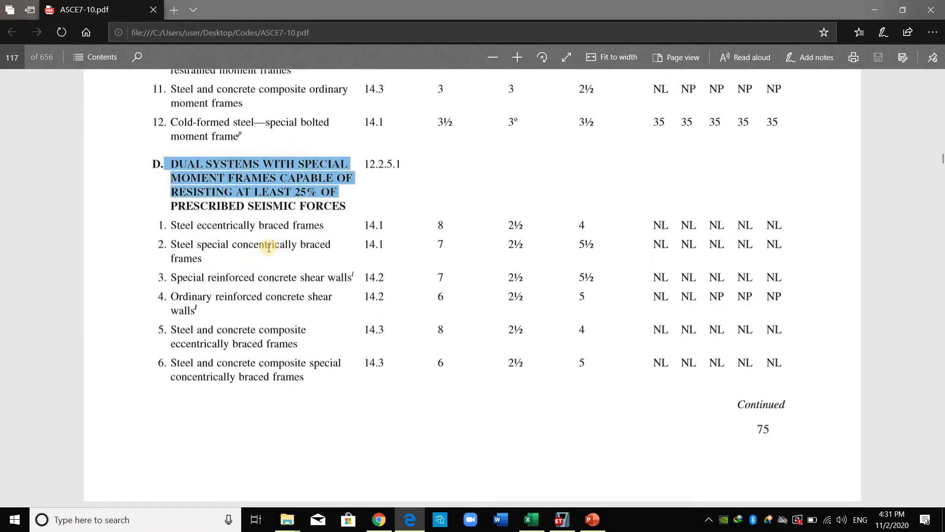
pyautogui.click(301, 246)
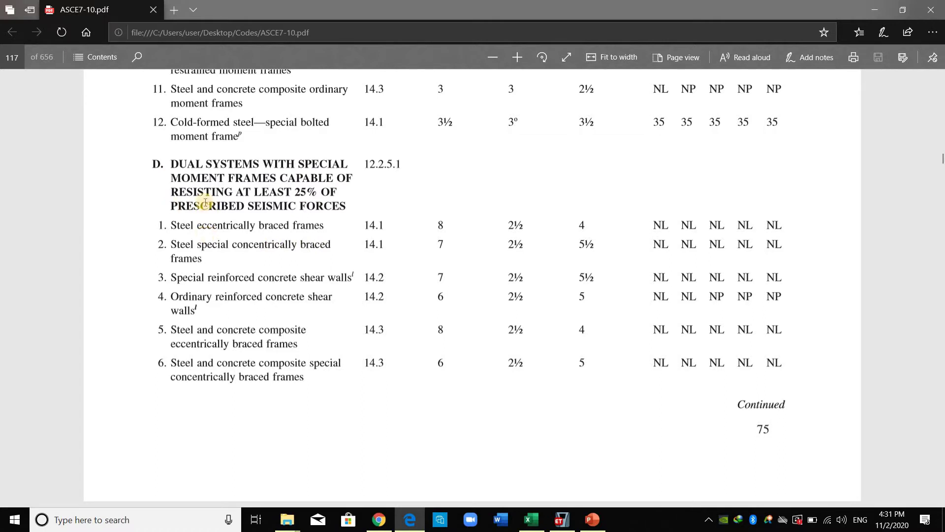
pyautogui.moveTo(181, 178); pyautogui.dragTo(299, 181)
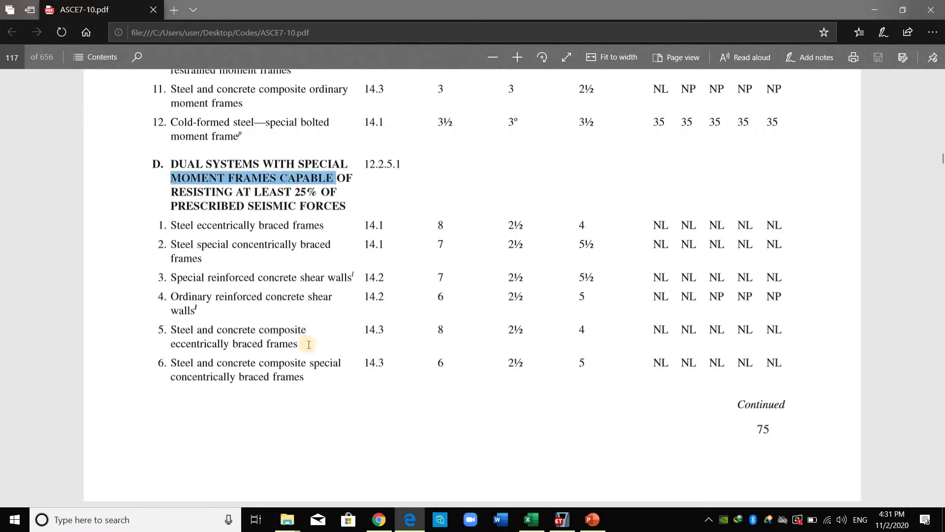
# - Return to page 116 and examine the height limits by seismic design category for special reinforced concrete shear walls
pyautogui.scroll(5, 309, 344)
pyautogui.scroll(15, 309, 344)
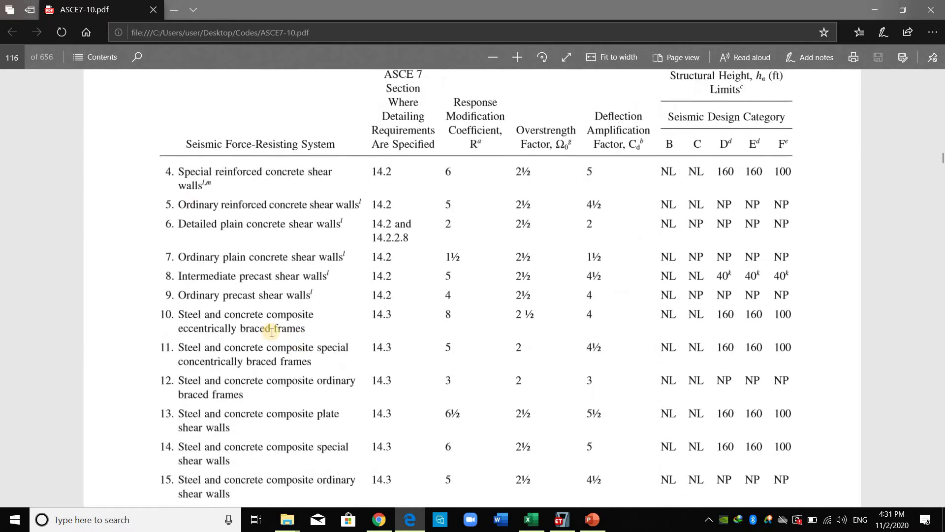
pyautogui.moveTo(170, 301); pyautogui.dragTo(215, 315)
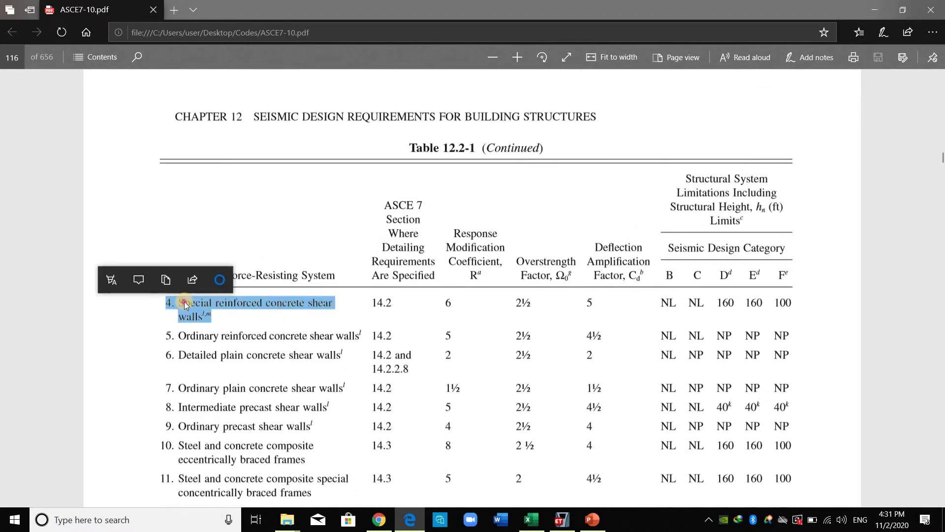
pyautogui.click(439, 303)
pyautogui.moveTo(672, 299); pyautogui.dragTo(794, 300)
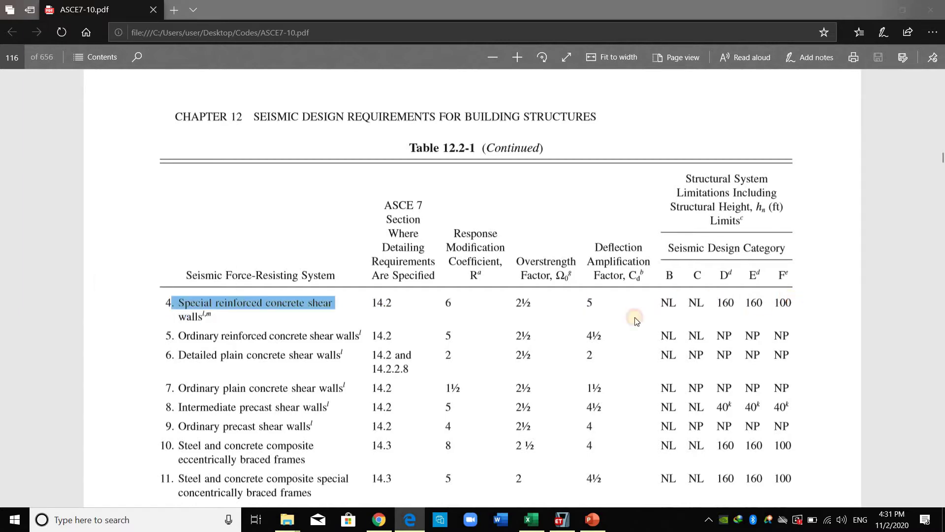
pyautogui.click(504, 317)
# - Go back to page 106 and bring up the Chapter 11 definitions of the spectral response acceleration parameters
pyautogui.scroll(20, 512, 308)
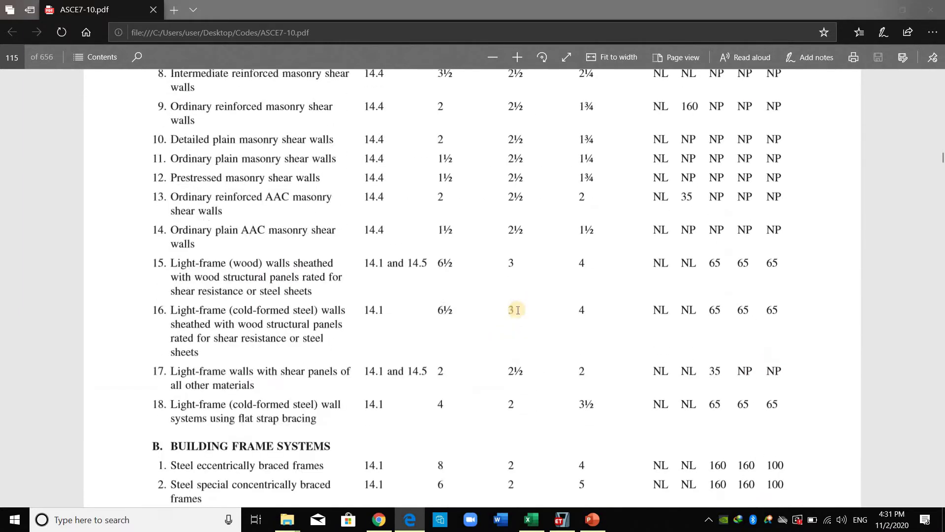
pyautogui.scroll(20, 495, 286)
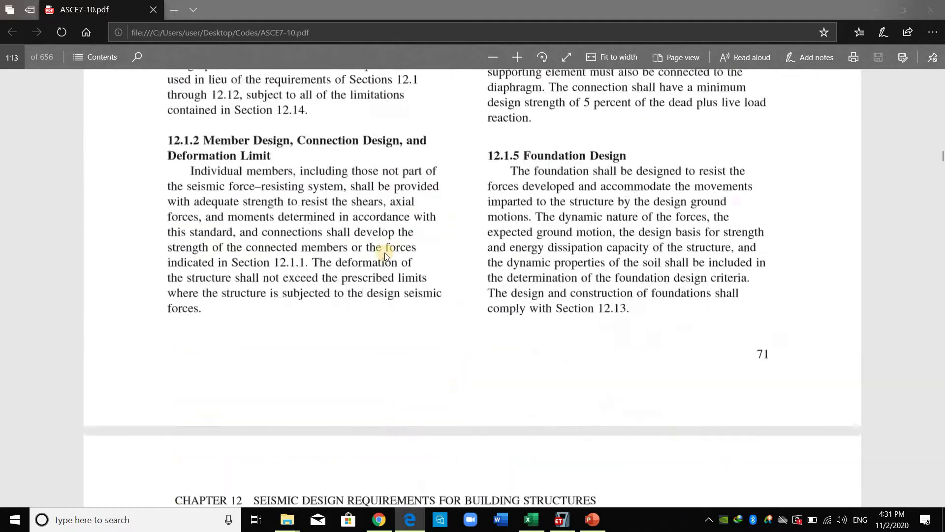
pyautogui.scroll(20, 392, 254)
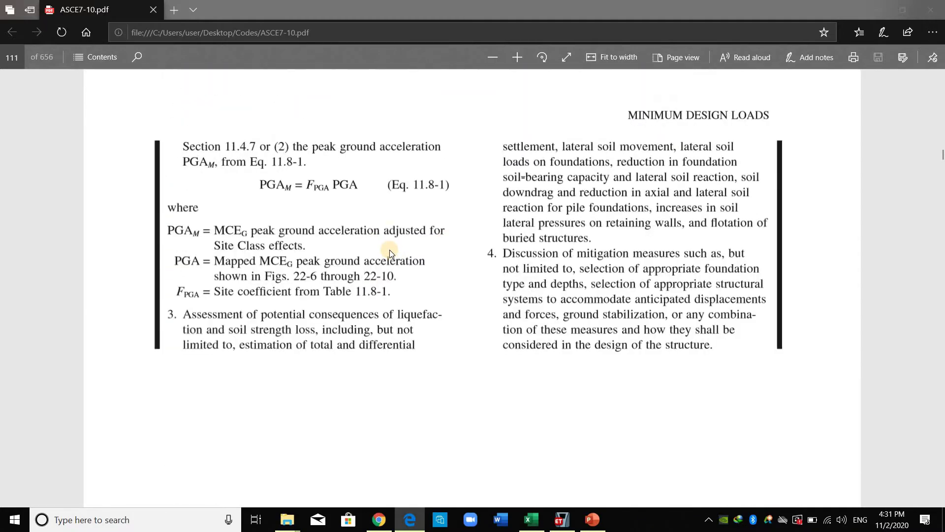
pyautogui.scroll(20, 389, 255)
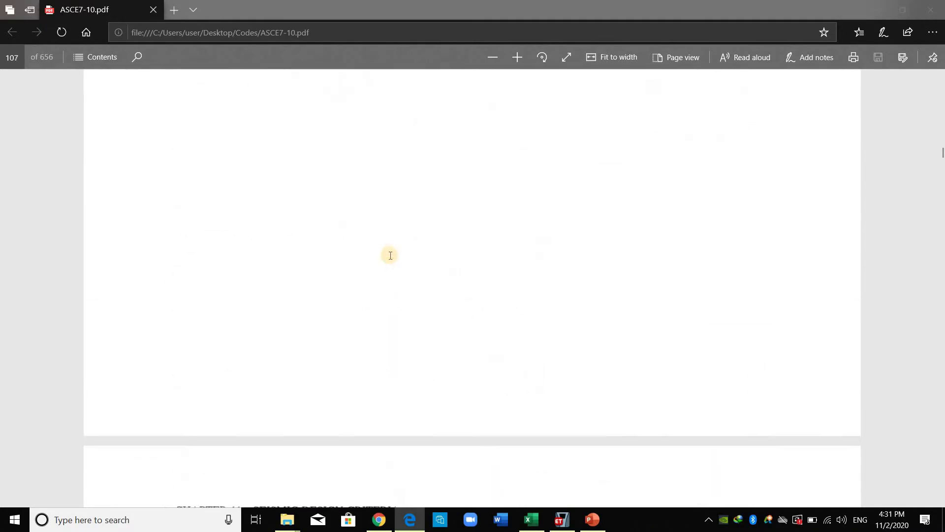
pyautogui.scroll(10, 389, 255)
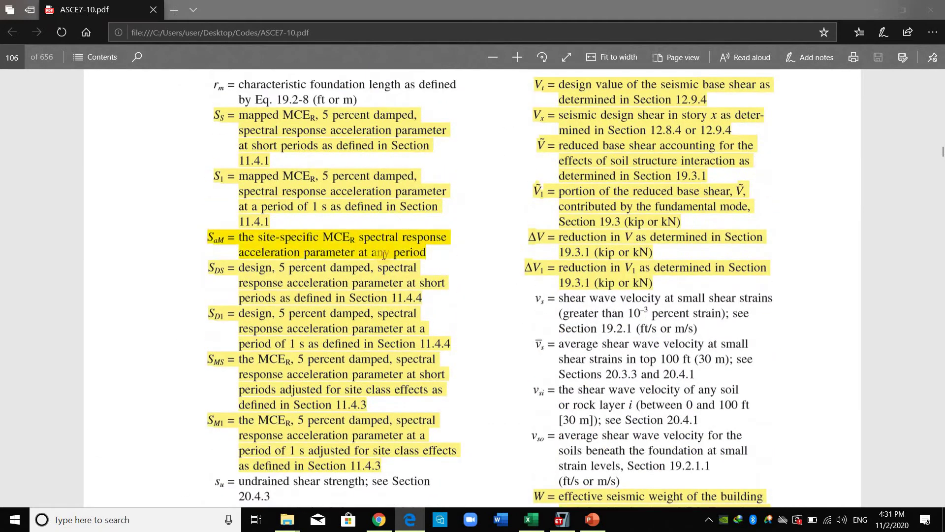
pyautogui.scroll(-2, 241, 270)
# - Examine the definitions of the design parameters SDS at short periods and SD1 at a period of 1 s
pyautogui.click(284, 290)
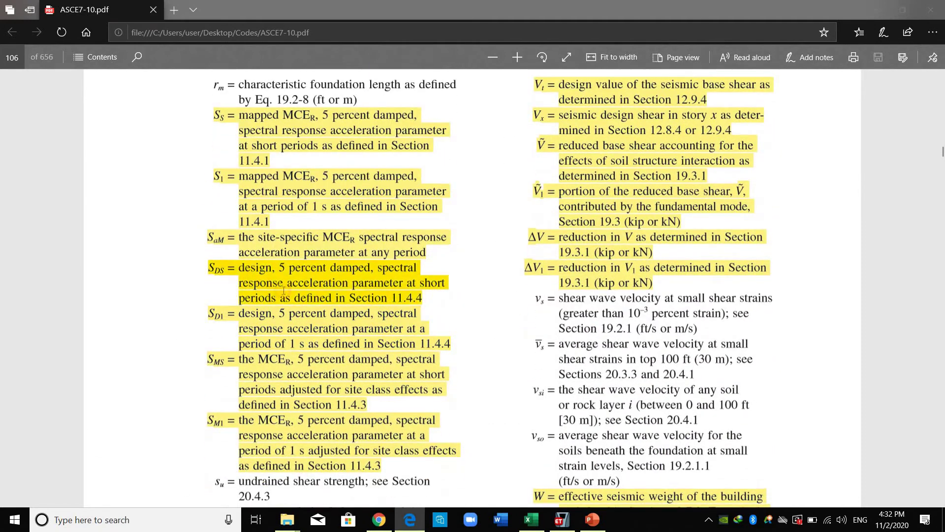
pyautogui.moveTo(406, 315); pyautogui.dragTo(457, 323)
pyautogui.click(268, 289)
pyautogui.moveTo(321, 296); pyautogui.dragTo(276, 297)
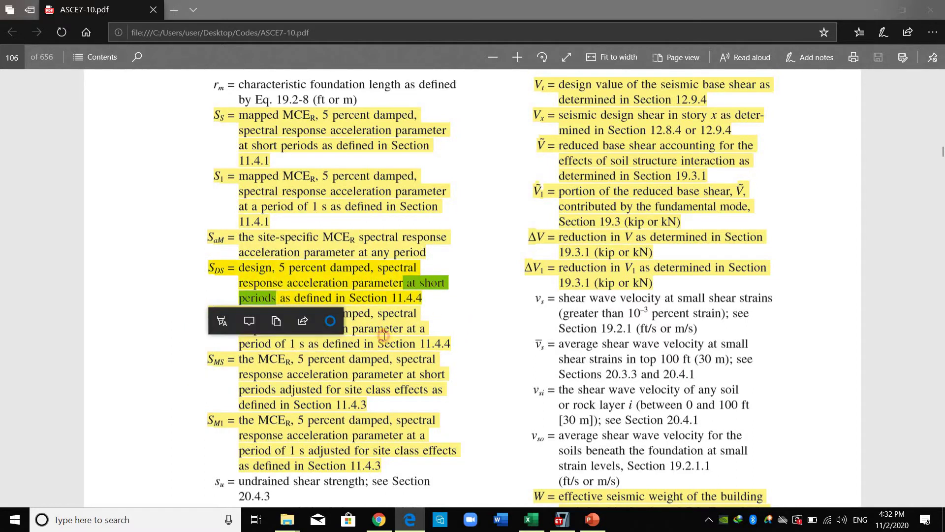
pyautogui.moveTo(408, 329); pyautogui.dragTo(304, 344)
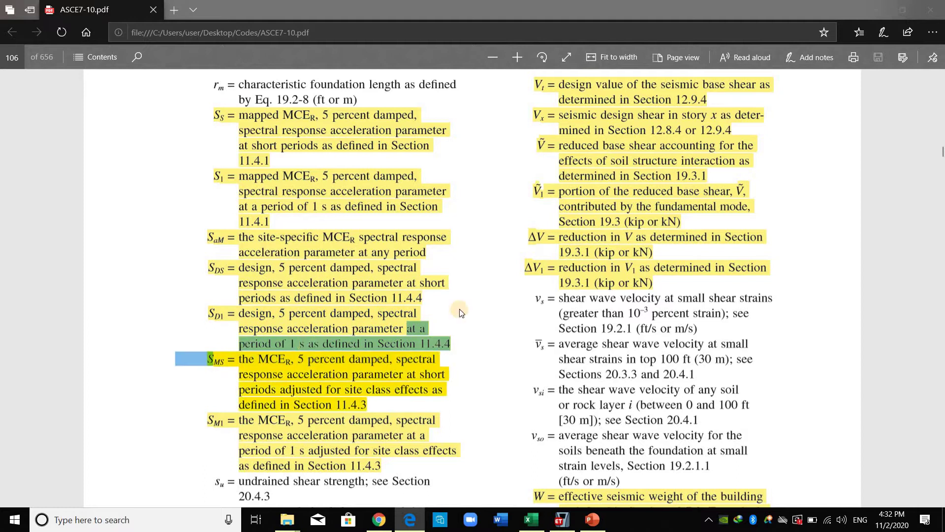
pyautogui.click(462, 344)
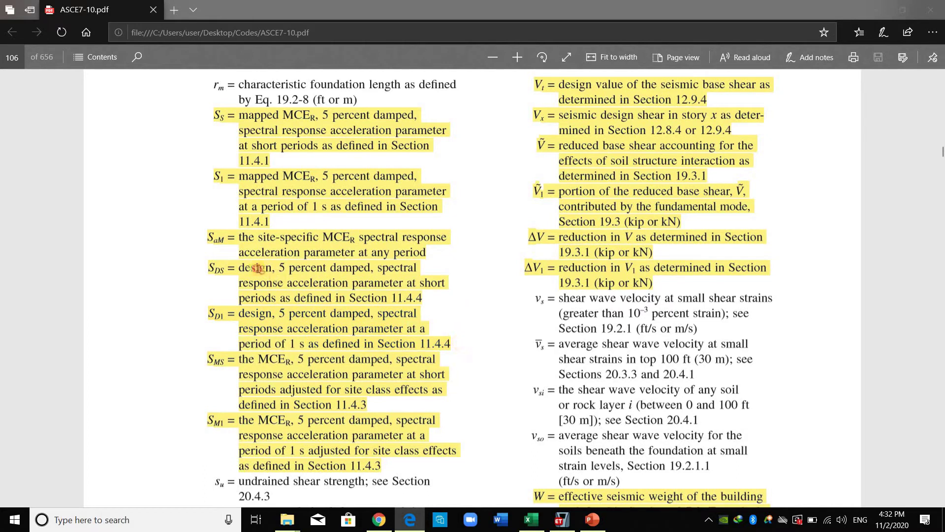
pyautogui.moveTo(257, 268); pyautogui.dragTo(205, 267)
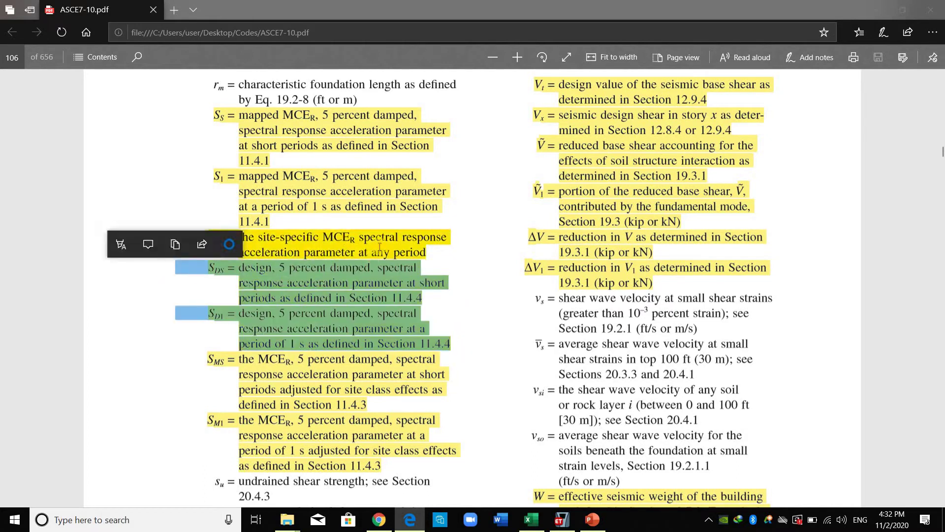
# - Compare the definitions of the mapped parameters SS and S1 with those of the design parameters SDS and SD1
pyautogui.scroll(2, 284, 283)
pyautogui.click(158, 193)
pyautogui.moveTo(157, 193); pyautogui.dragTo(311, 216)
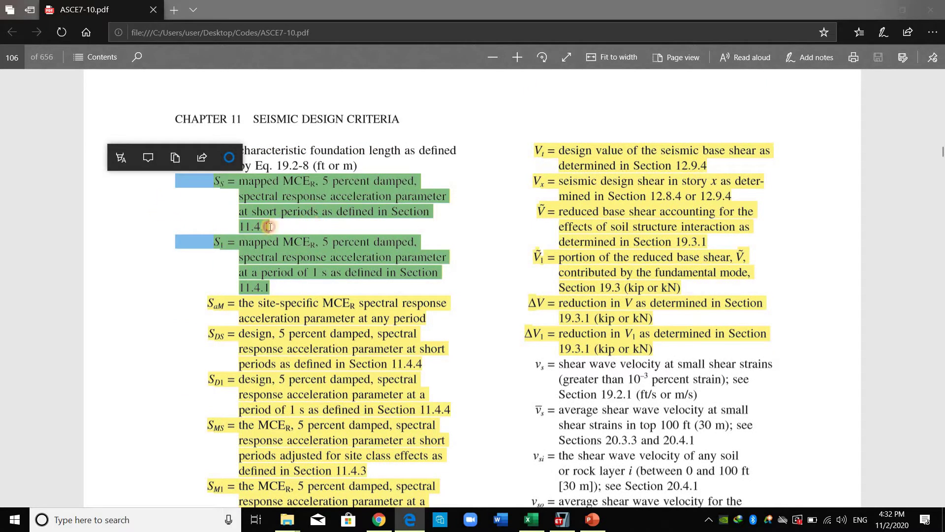
pyautogui.click(242, 181)
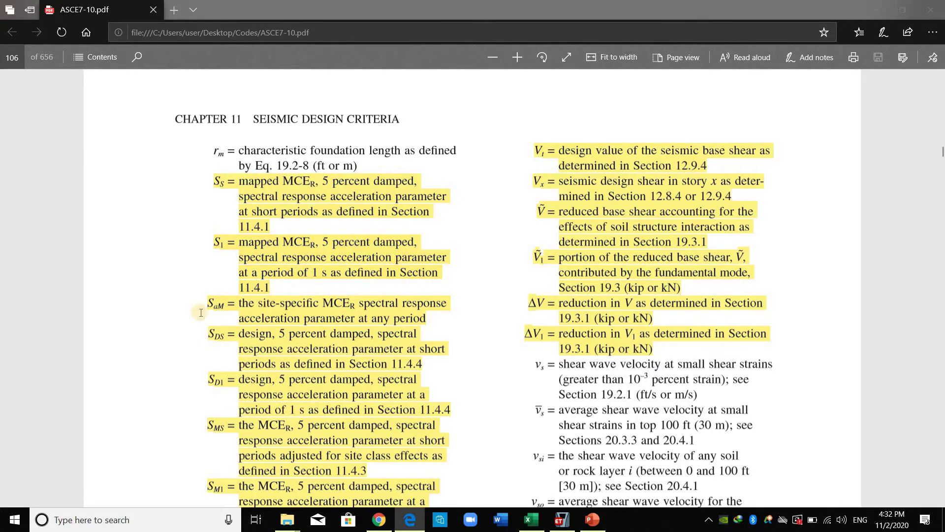
pyautogui.moveTo(452, 408); pyautogui.dragTo(208, 330)
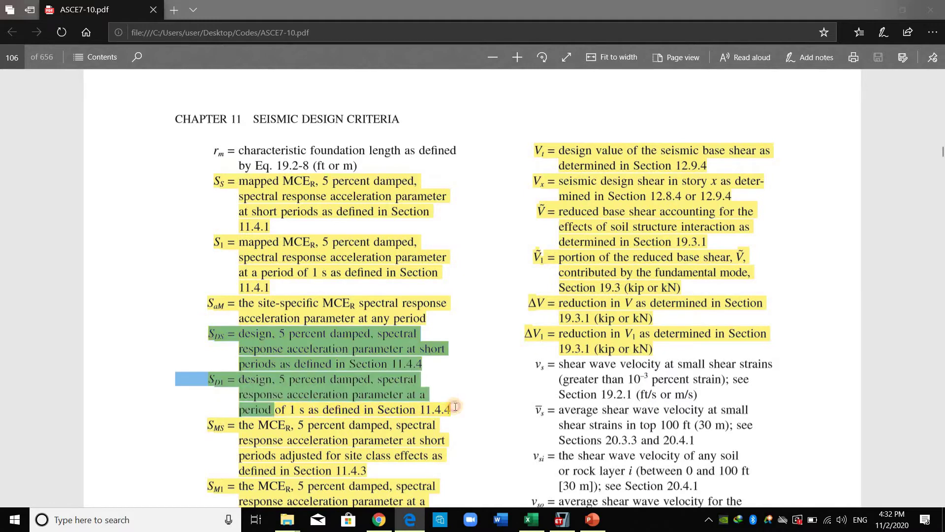
pyautogui.moveTo(316, 239); pyautogui.dragTo(394, 288)
# - Find Section 11.4.4 on page 107 and examine equations 11.4-3 and 11.4-4 for SDS and SD1
pyautogui.scroll(-4, 530, 229)
pyautogui.scroll(-15, 531, 230)
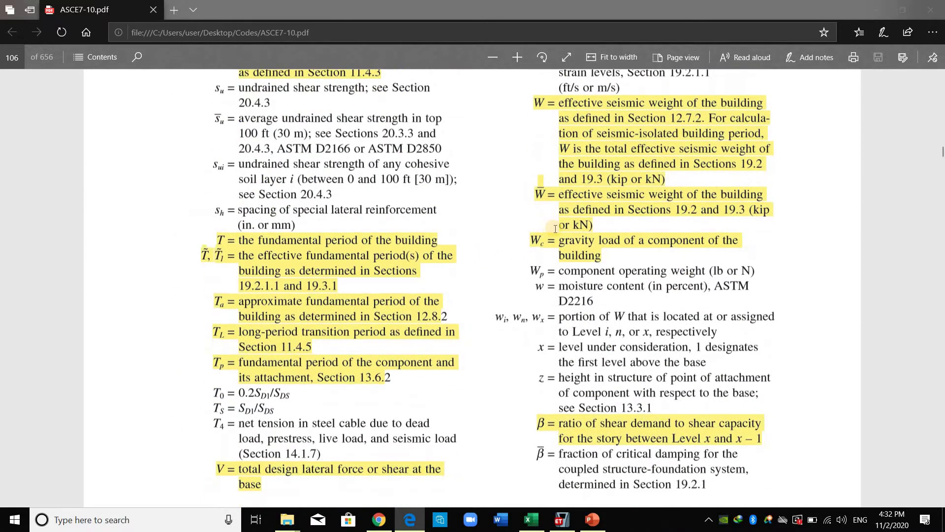
pyautogui.scroll(-4, 634, 419)
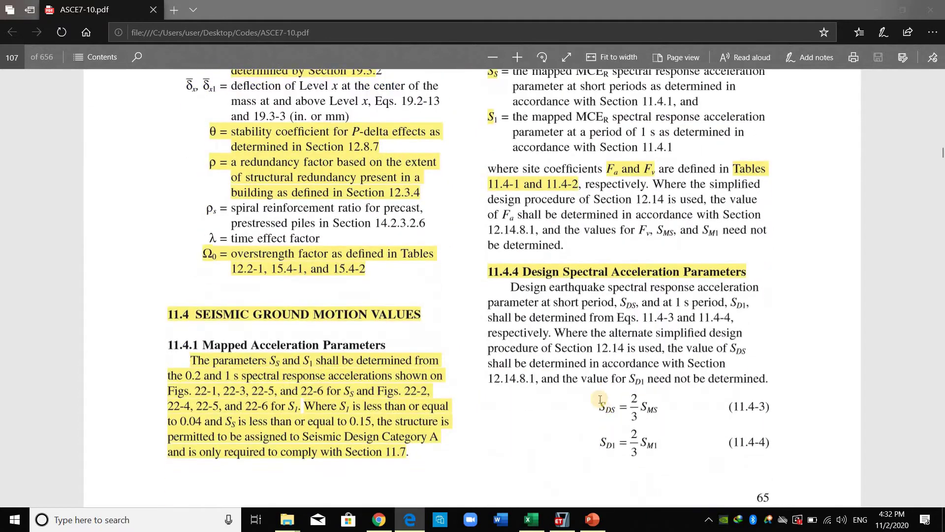
pyautogui.moveTo(598, 400); pyautogui.dragTo(681, 439)
# - Examine equations 11.4-1 and 11.4-2, which derive SMS and SM1 from the site coefficients and mapped parameters
pyautogui.scroll(3, 702, 379)
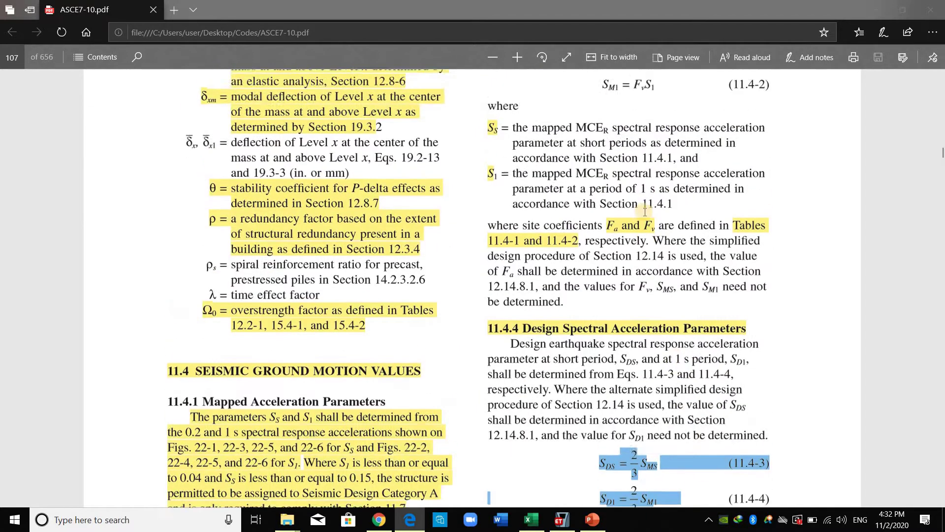
pyautogui.click(644, 144)
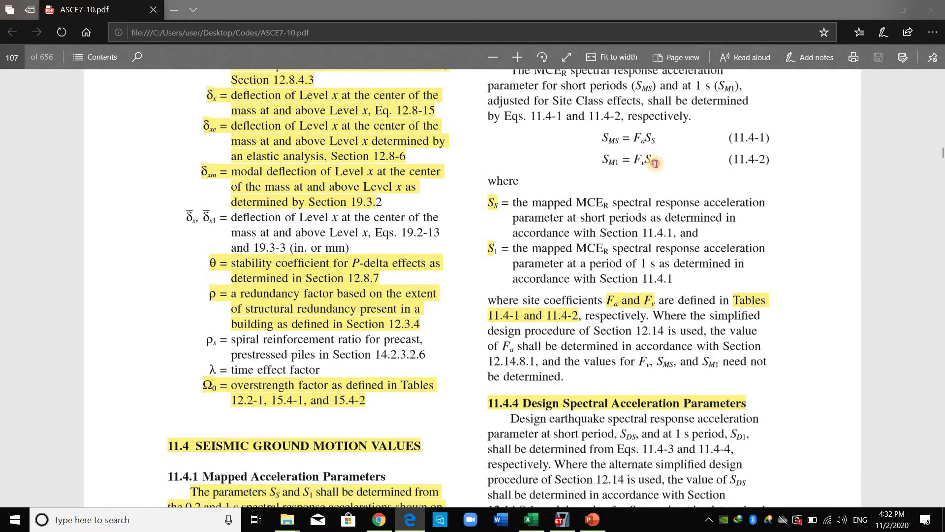
pyautogui.moveTo(656, 163); pyautogui.dragTo(654, 143)
pyautogui.click(637, 140)
pyautogui.moveTo(684, 122); pyautogui.dragTo(654, 147)
pyautogui.click(655, 159)
pyautogui.scroll(2, 657, 248)
# - Review how SMS and SM1 feed the design parameters, along with the site class provisions of Section 11.4.2
pyautogui.scroll(-7, 644, 273)
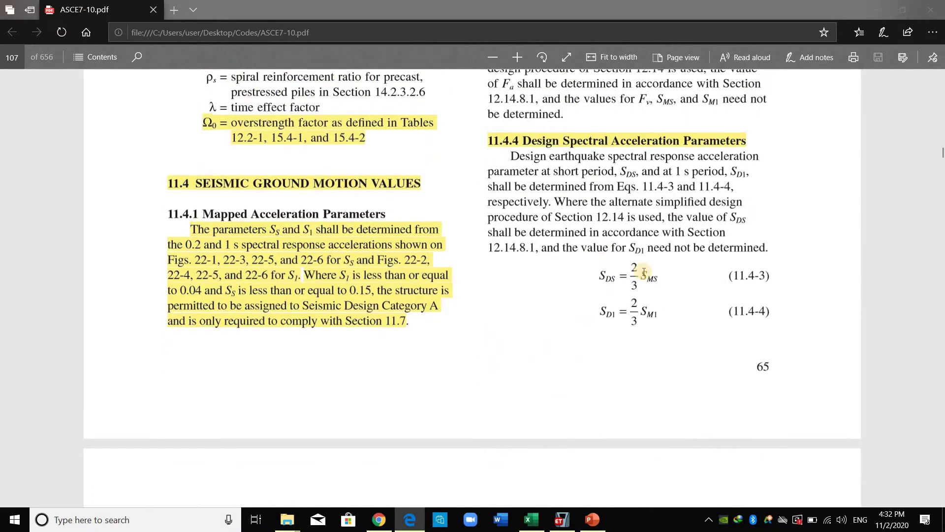
pyautogui.scroll(9, 667, 330)
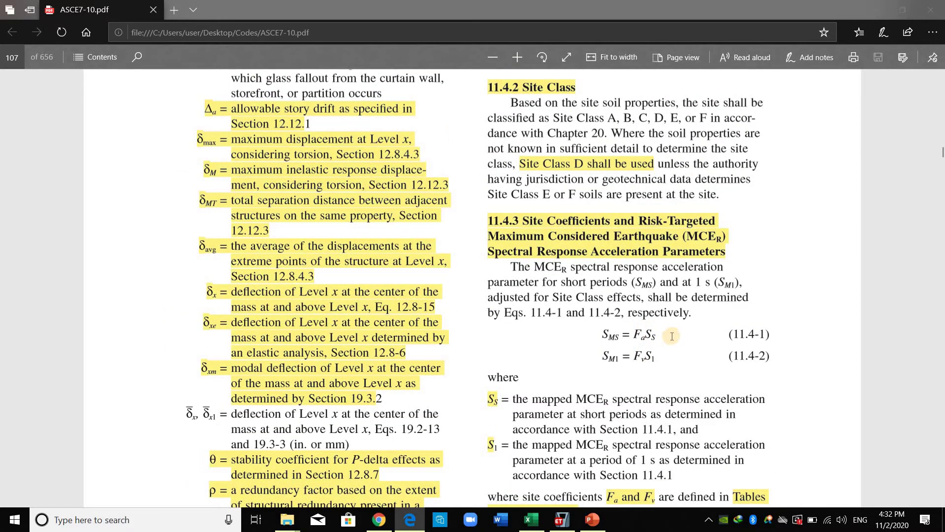
pyautogui.scroll(4, 672, 336)
pyautogui.scroll(-9, 667, 333)
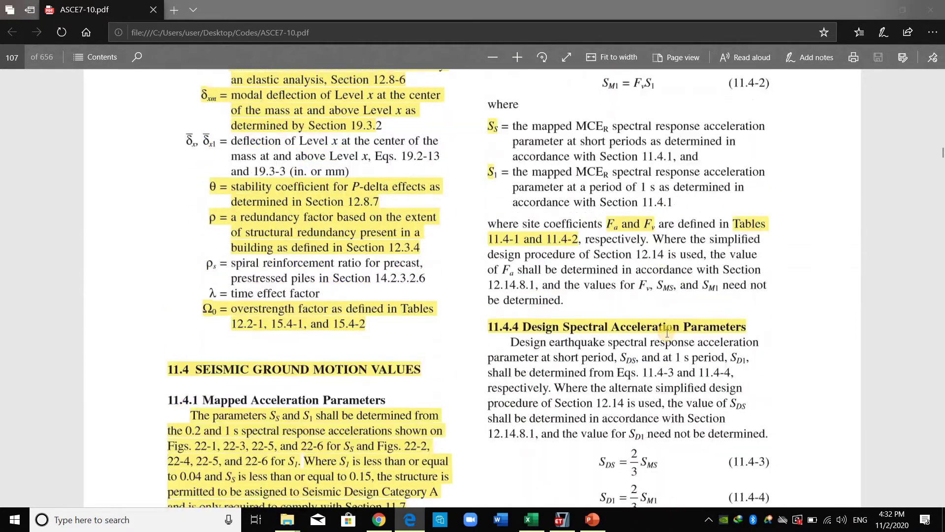
# - Examine Table 11.4-1 on page 108 for site coefficient Fa by SS and site class, and bring up Table 11.4-2 for Fv
pyautogui.scroll(-12, 667, 333)
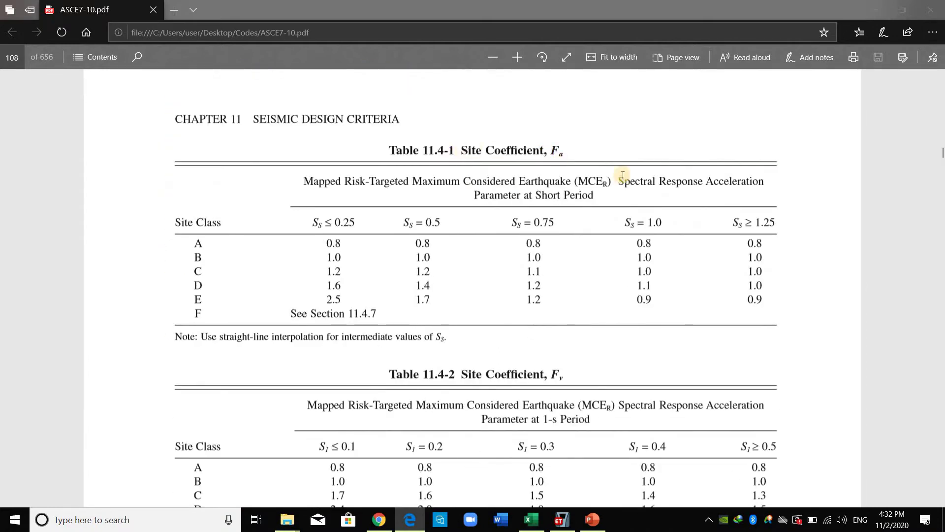
pyautogui.moveTo(461, 150); pyautogui.dragTo(544, 150)
pyautogui.doubleClick(555, 152)
pyautogui.click(555, 152)
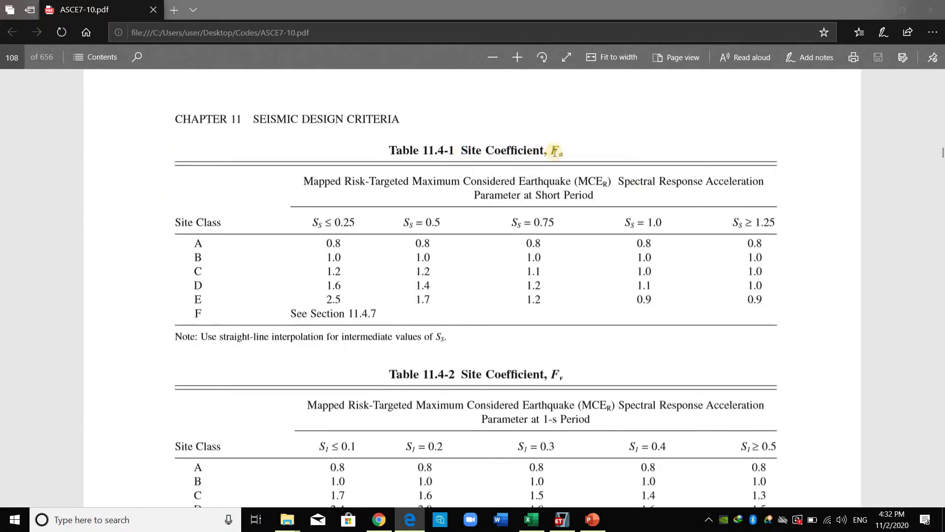
pyautogui.click(564, 149)
pyautogui.click(313, 229)
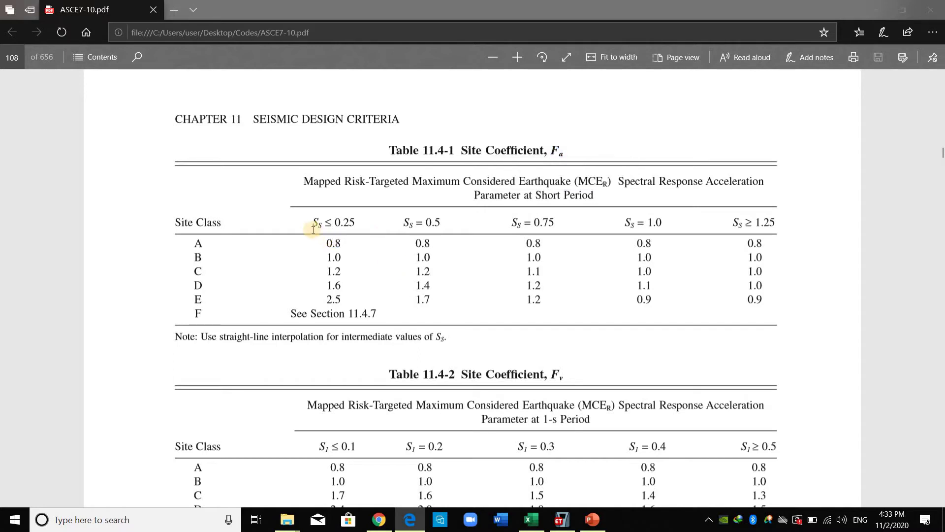
pyautogui.scroll(-5, 325, 246)
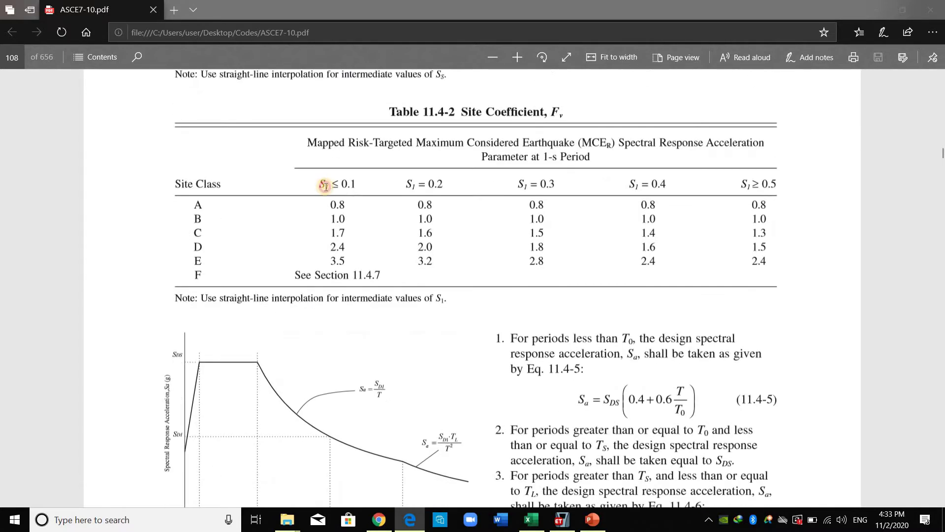
# - Compare the Fa and Fv site coefficient tables with Section 11.4.4, then examine the S1 columns of Table 11.4-2
pyautogui.scroll(6, 526, 368)
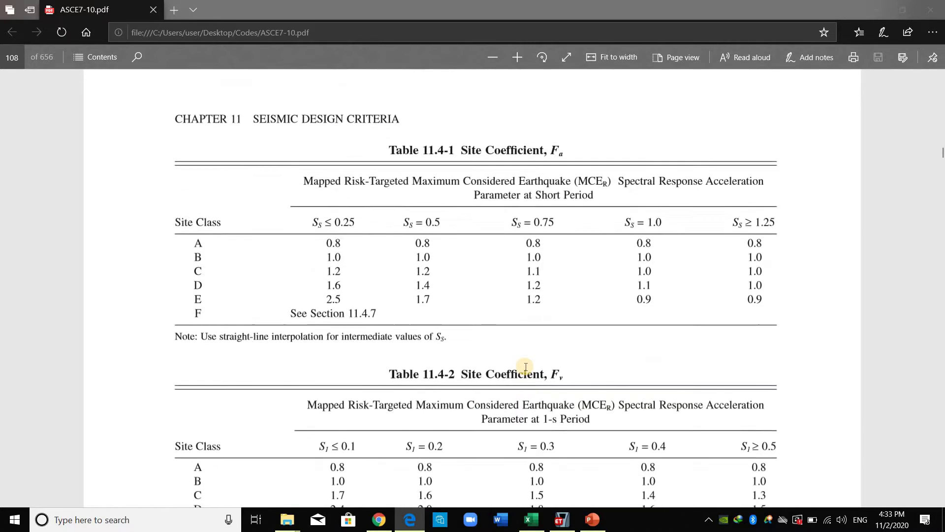
pyautogui.scroll(8, 526, 368)
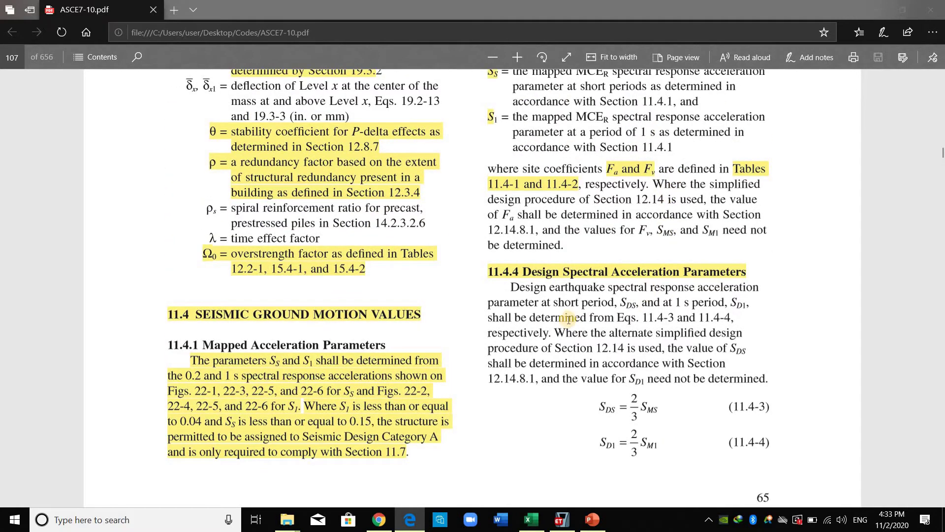
pyautogui.scroll(-12, 568, 319)
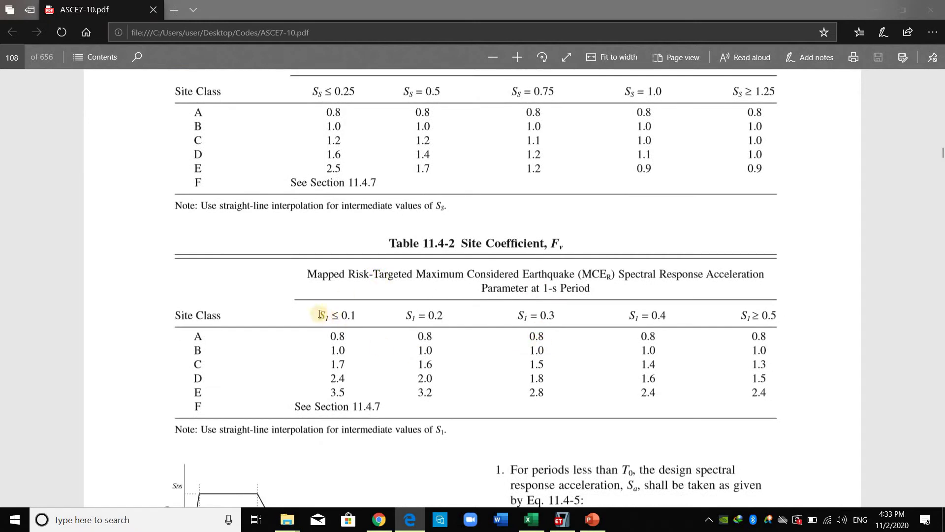
pyautogui.doubleClick(338, 324)
pyautogui.click(476, 355)
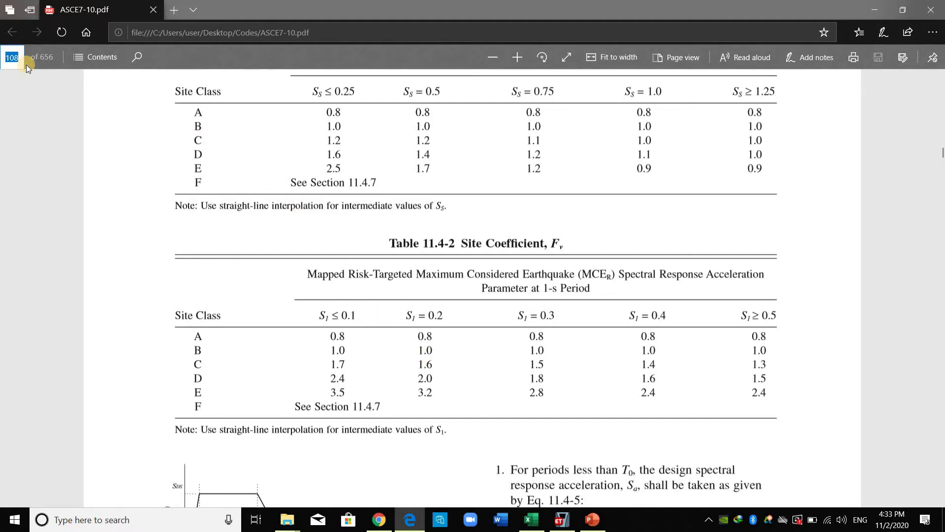
# - Go to page 253 for Chapter 22 and find the caption of Figure 22-1, the SS ground motion map
pyautogui.write('253')
pyautogui.press('Return')
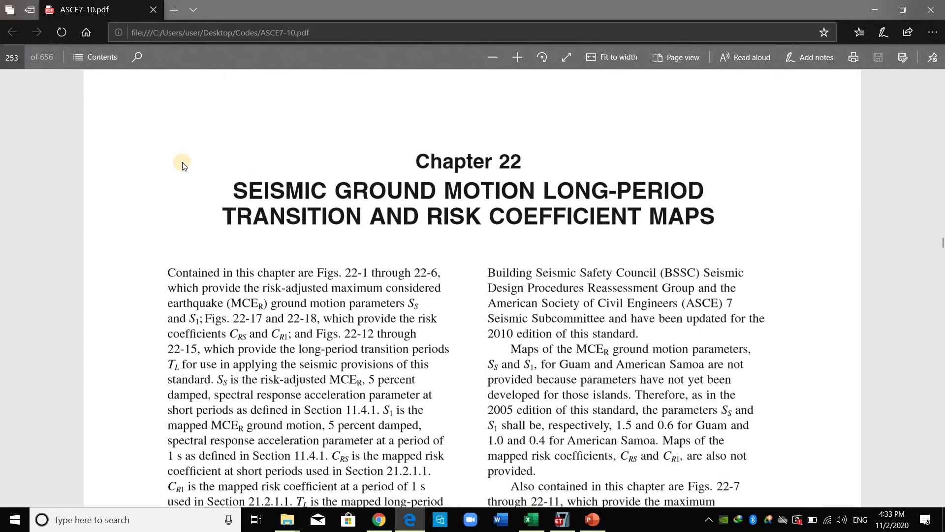
pyautogui.scroll(-20, 243, 160)
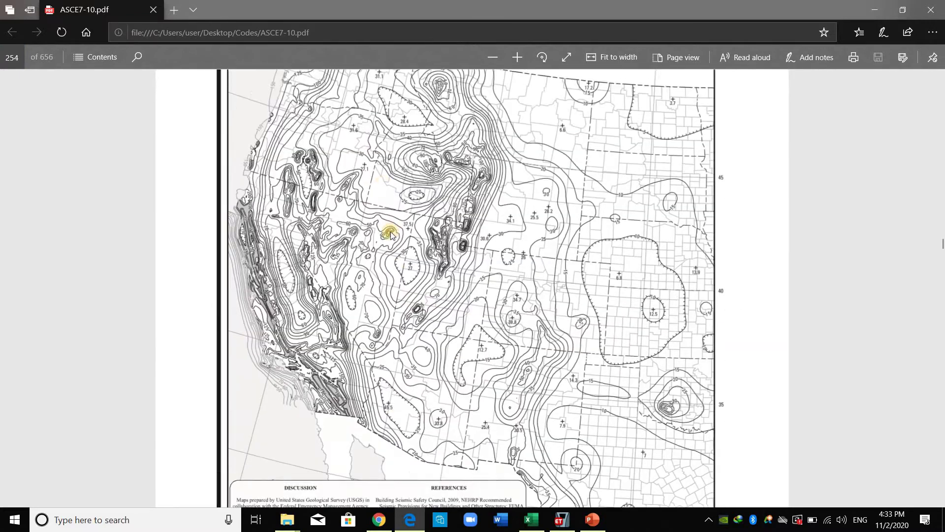
pyautogui.scroll(-5, 390, 236)
pyautogui.scroll(-2, 425, 392)
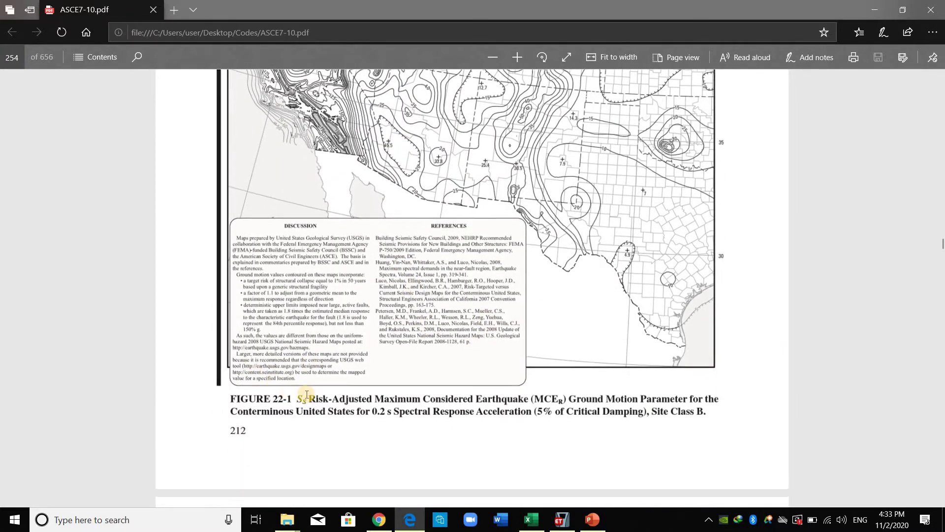
pyautogui.moveTo(298, 399); pyautogui.dragTo(533, 412)
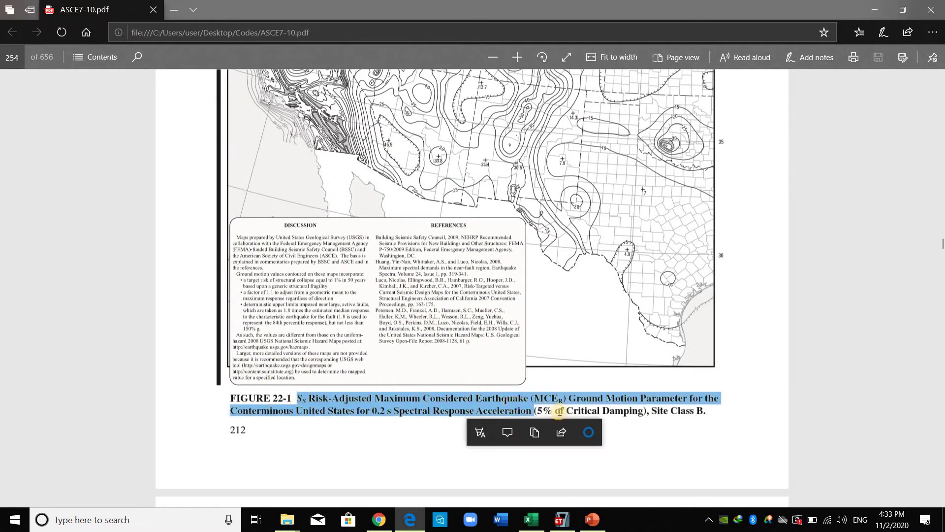
# - Examine the SS contours and discussion notes of the Figure 22-1 map on page 254
pyautogui.click(433, 419)
pyautogui.scroll(4, 534, 372)
pyautogui.scroll(-4, 534, 372)
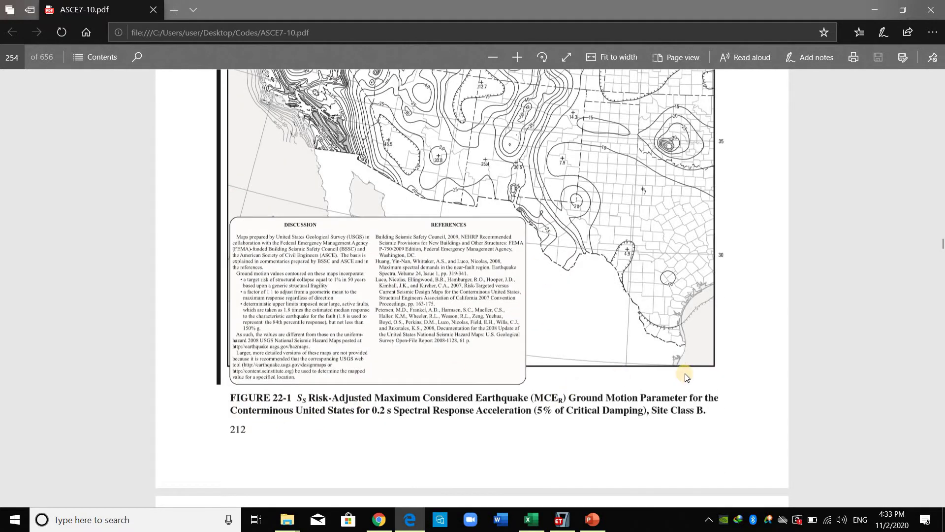
pyautogui.scroll(-8, 686, 373)
pyautogui.scroll(10, 687, 372)
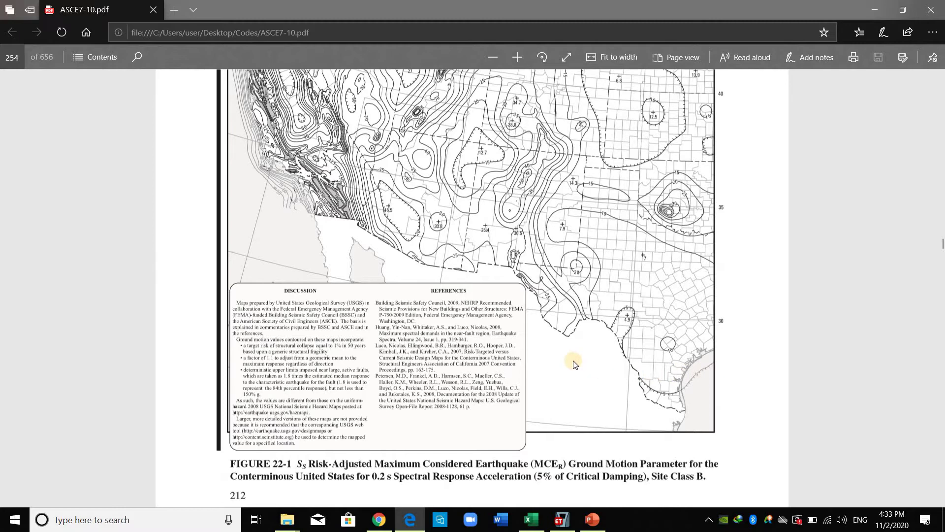
pyautogui.scroll(5, 555, 344)
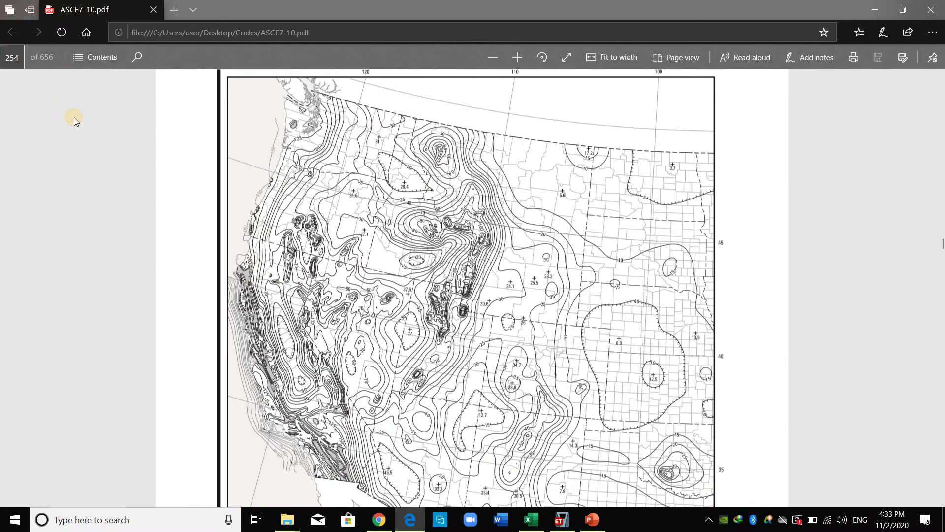
# - Go to page 131, then review Table 12.6-1 on permitted analytical procedures and Section 12.7 modeling criteria on page 130
pyautogui.write('131')
pyautogui.press('Return')
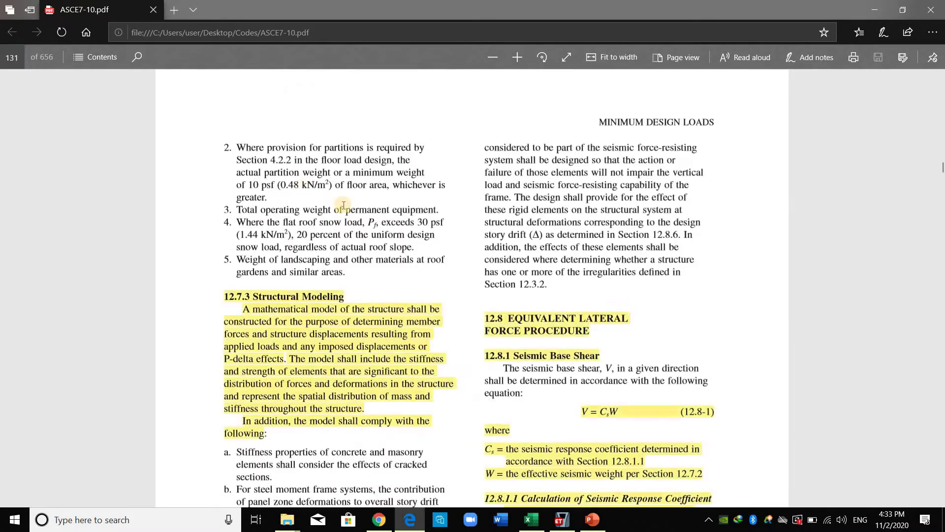
pyautogui.scroll(8, 443, 281)
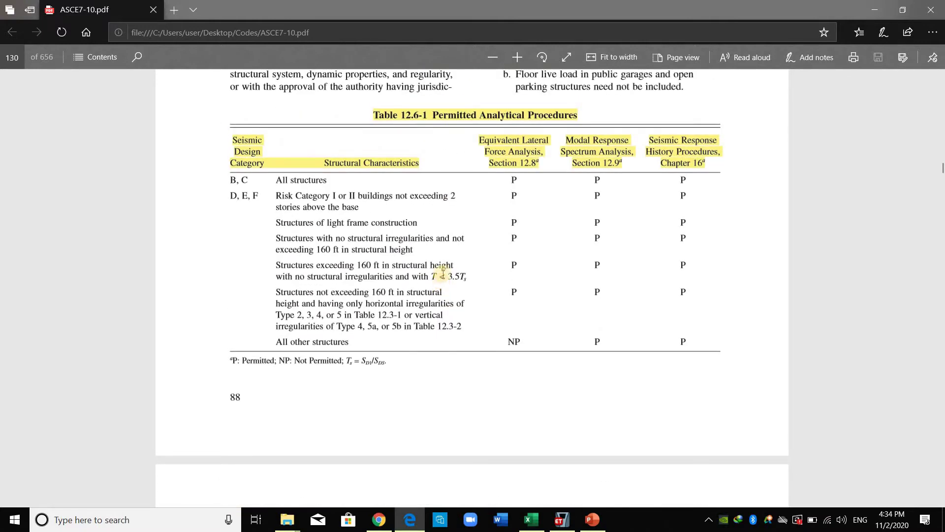
pyautogui.scroll(4, 473, 282)
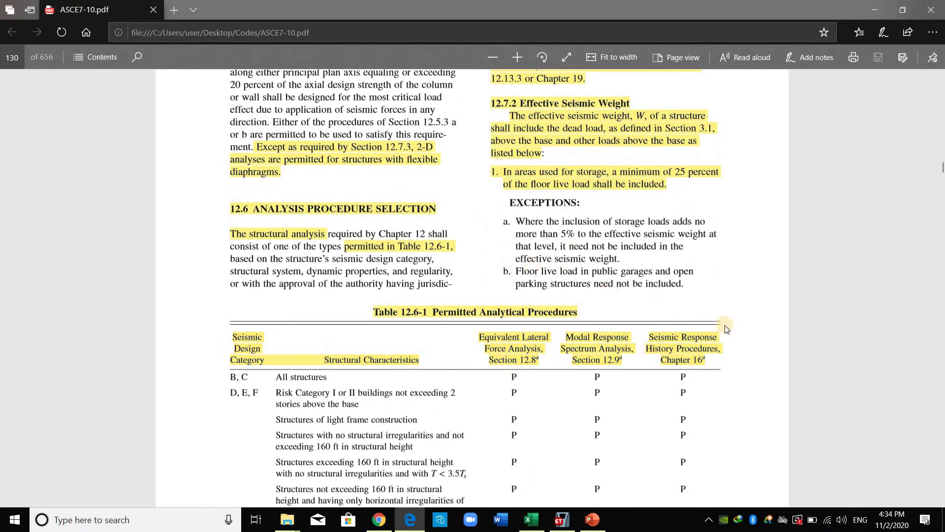
pyautogui.scroll(5, 726, 329)
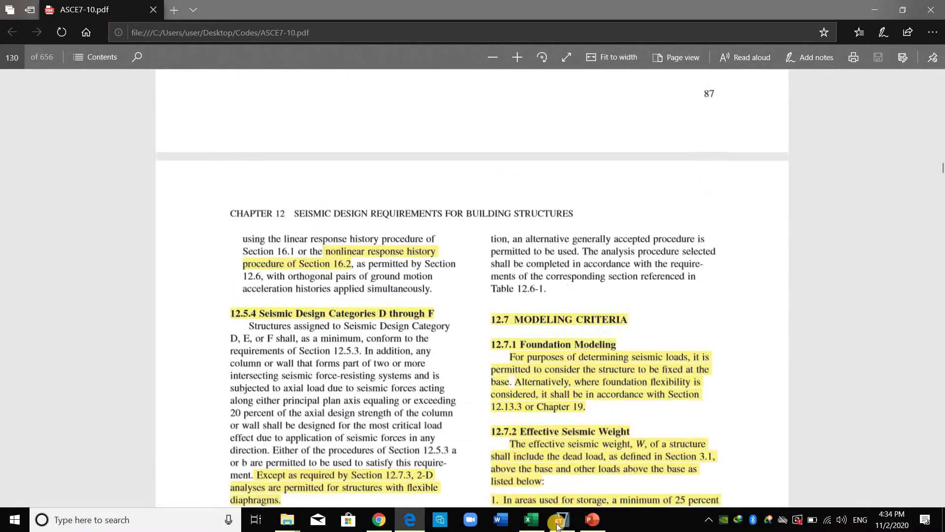
# - Switch to ETABS to view the Building27 model in 3-D, then return to the ASCE 7-10 document
pyautogui.click(560, 520)
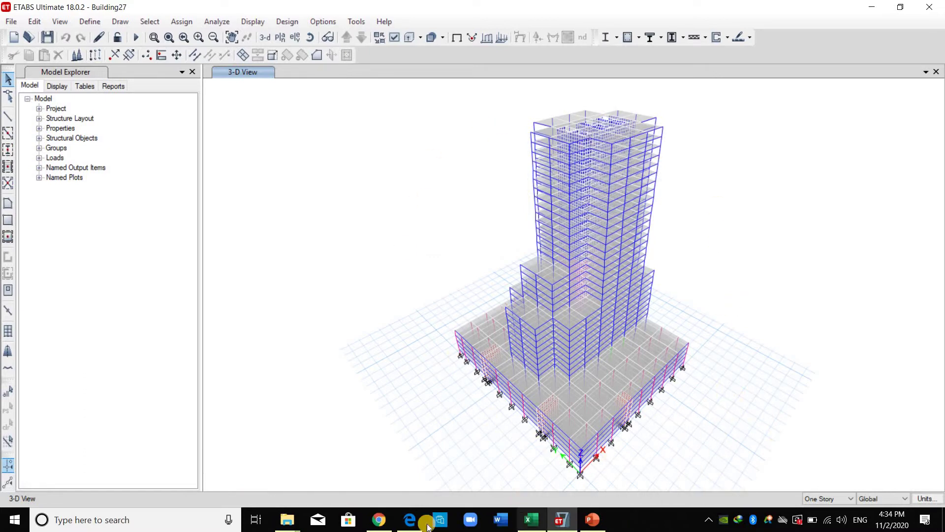
pyautogui.hotkey('alt', 'Tab')
pyautogui.scroll(2, 71, 124)
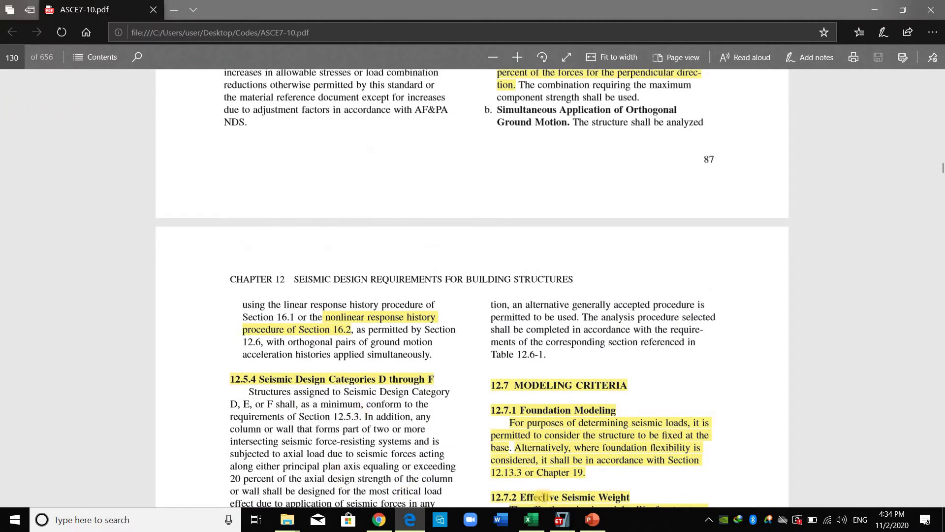
# - Switch to the Cal.Building27 workbook in Excel and review the code tables on the Basic Parameters sheet
pyautogui.click(534, 520)
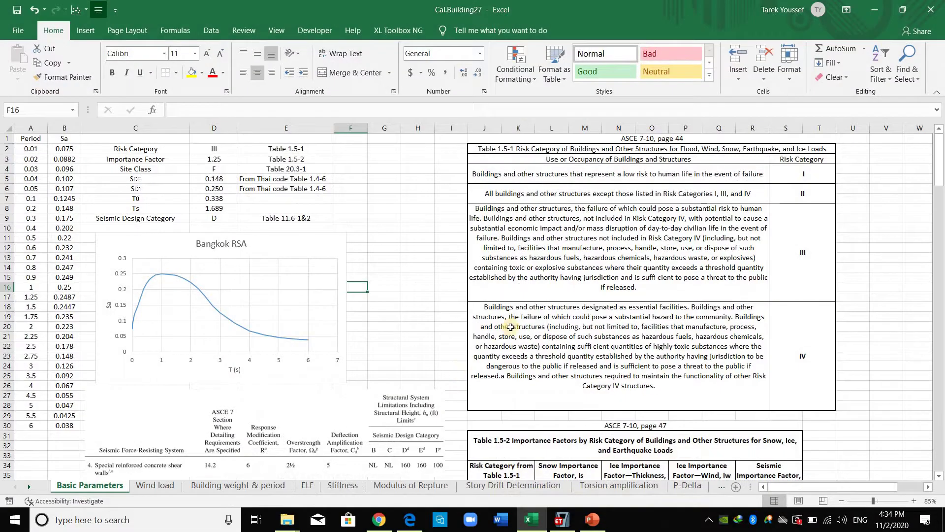
pyautogui.scroll(-1, 448, 367)
pyautogui.scroll(-20, 448, 367)
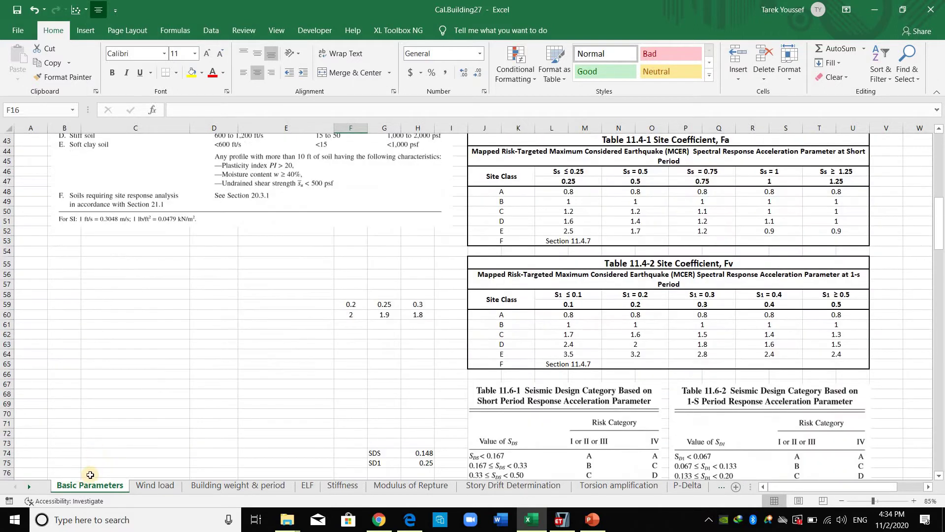
pyautogui.scroll(-8, 84, 486)
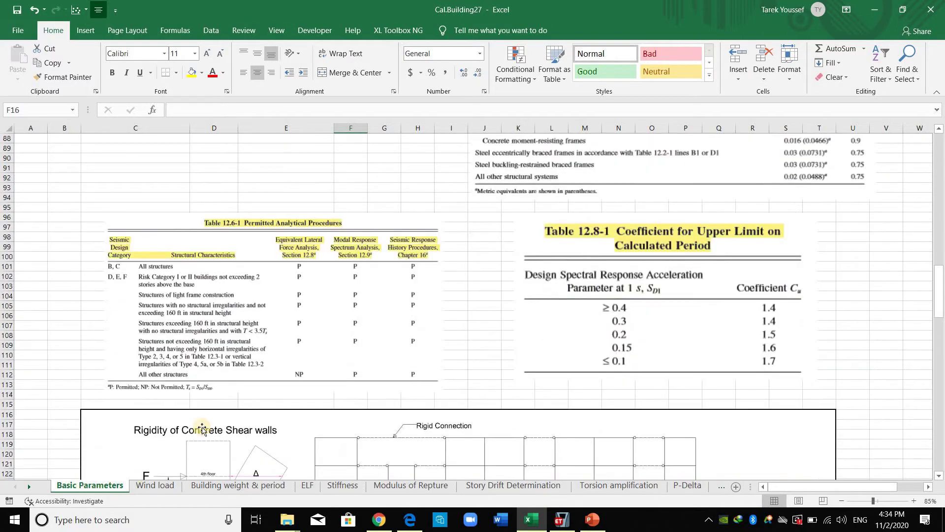
pyautogui.scroll(20, 248, 390)
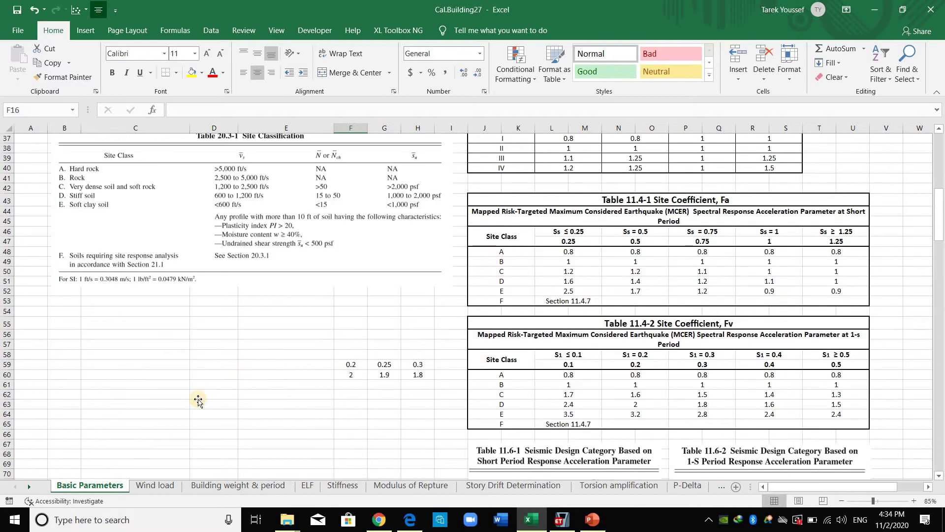
# - Examine the SDS and SD1 rows, C5 to E6, with their values and source table references
pyautogui.moveTo(181, 181); pyautogui.dragTo(316, 189)
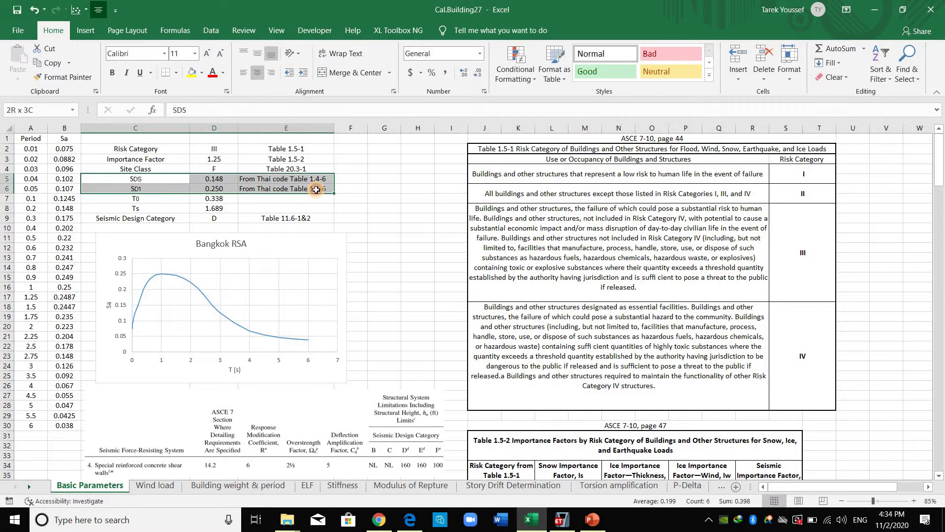
pyautogui.click(384, 178)
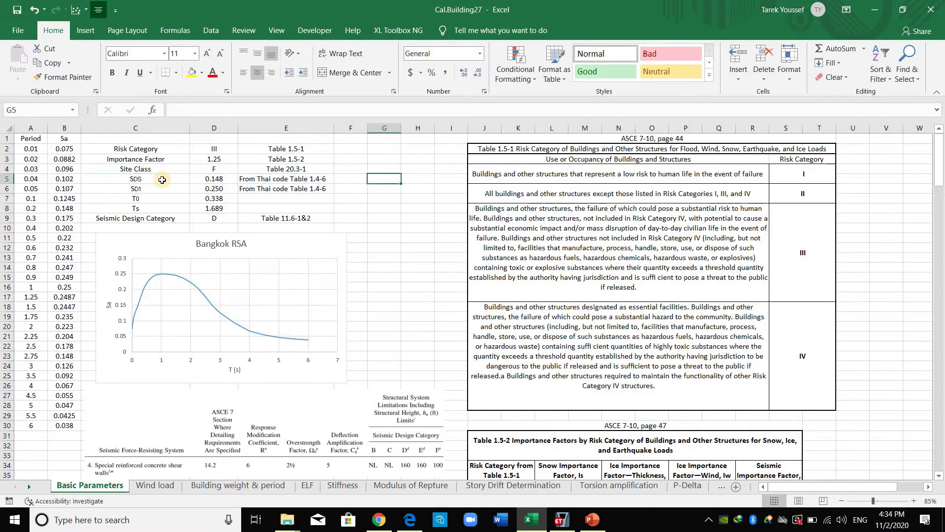
pyautogui.moveTo(162, 179); pyautogui.dragTo(300, 189)
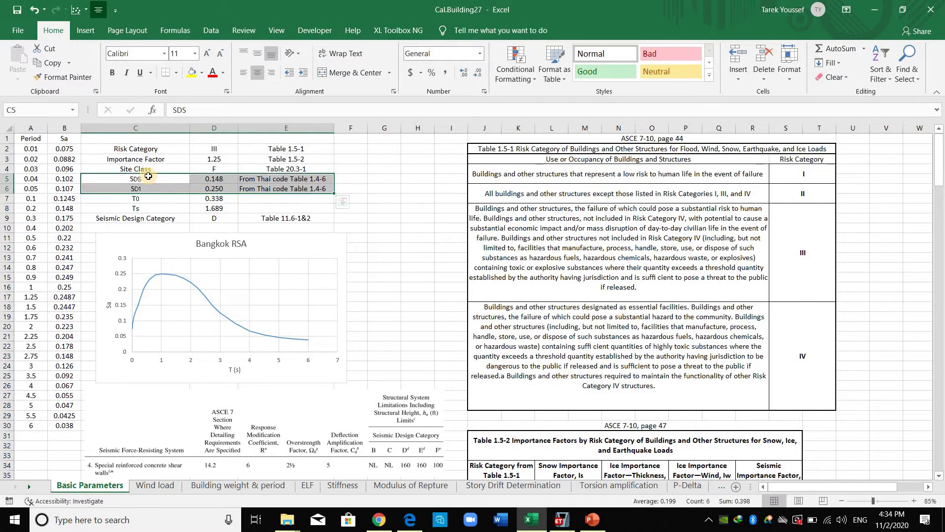
pyautogui.moveTo(148, 176); pyautogui.dragTo(319, 187)
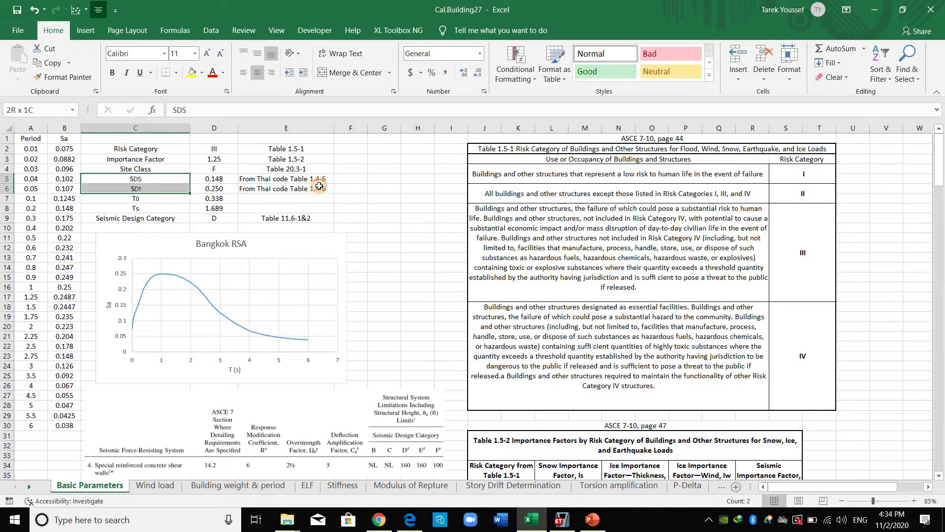
pyautogui.click(357, 170)
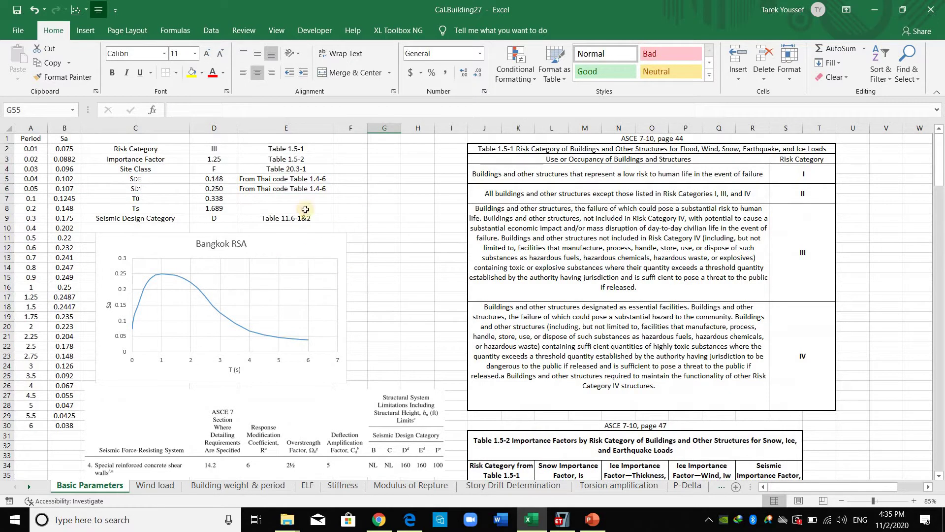
pyautogui.click(344, 199)
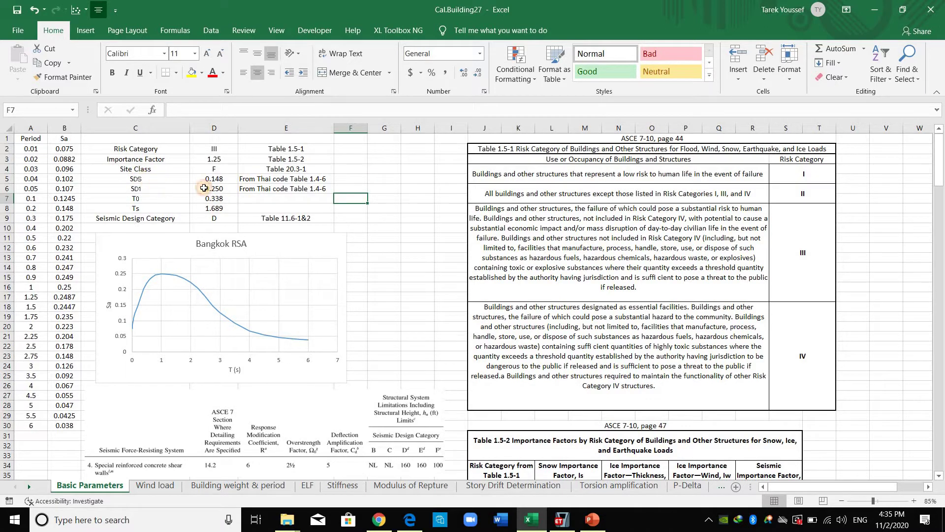
pyautogui.moveTo(153, 179); pyautogui.dragTo(215, 188)
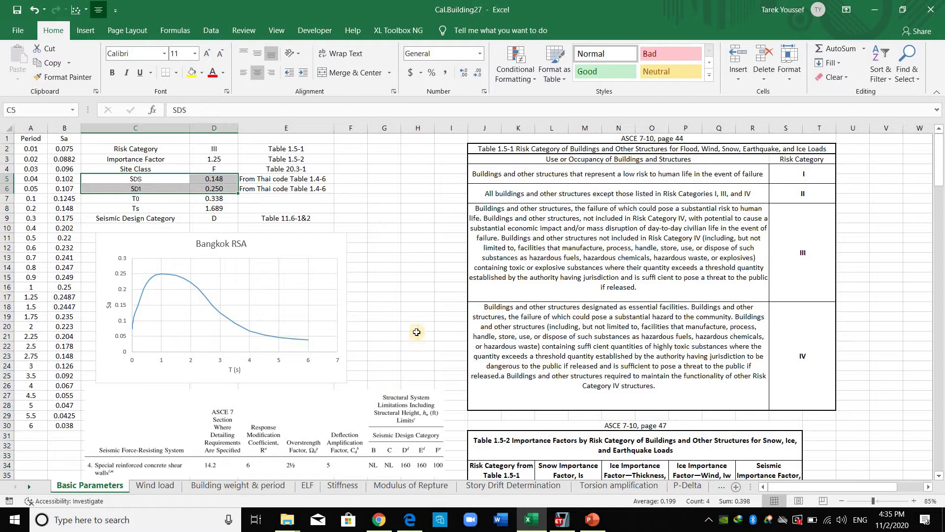
# - Find Tables 11.4-1 and 11.4-2 on the sheet and select each in turn to examine the Fa and Fv coefficients
pyautogui.scroll(-9, 422, 260)
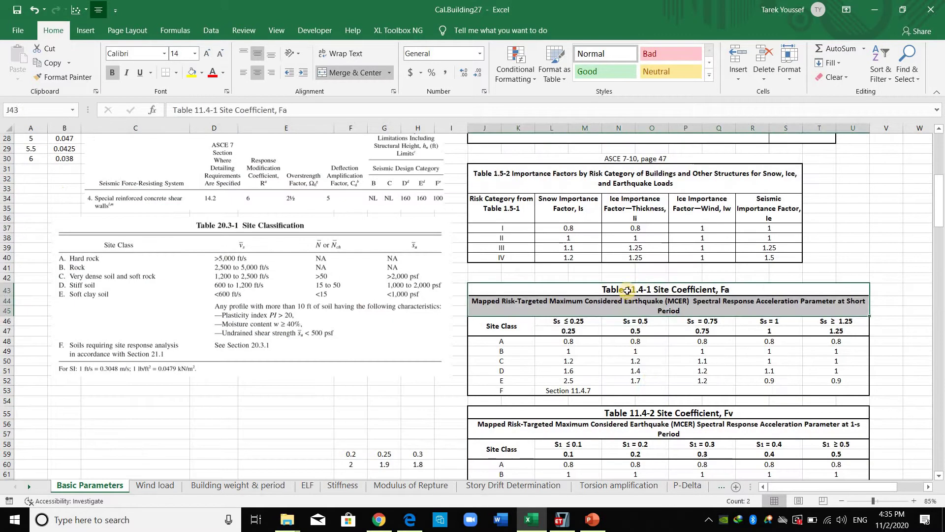
pyautogui.moveTo(628, 291); pyautogui.dragTo(660, 391)
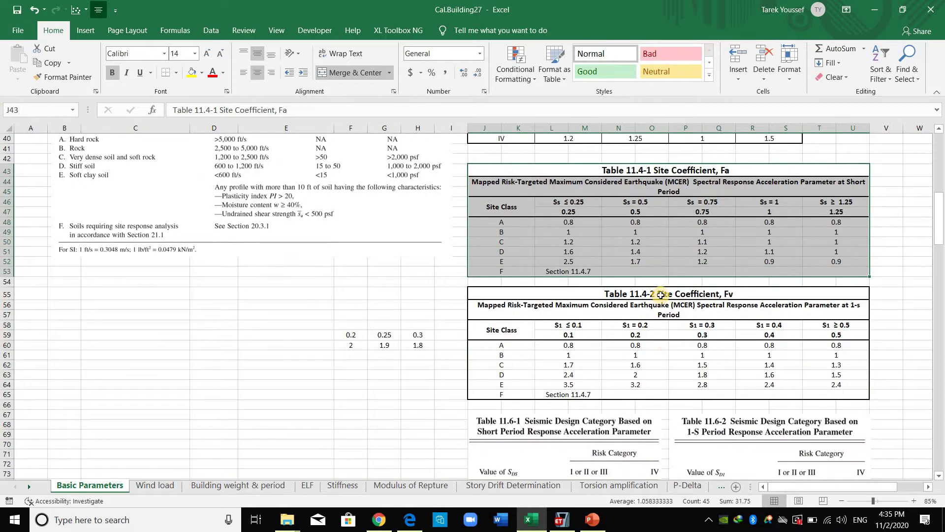
pyautogui.scroll(-4, 658, 298)
pyautogui.moveTo(669, 294); pyautogui.dragTo(673, 392)
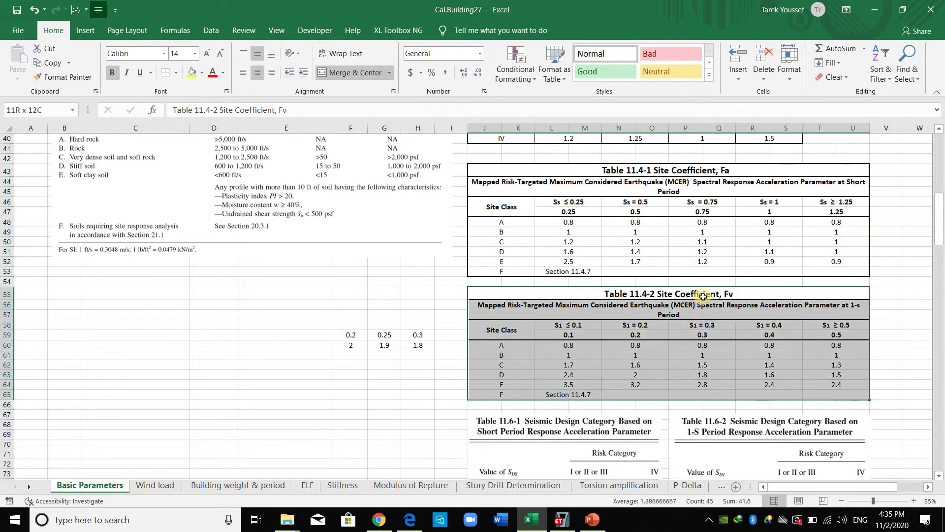
pyautogui.scroll(1, 699, 260)
pyautogui.click(702, 231)
# - Examine how Table 11.4-1 gives Fa from the SS column headings and the site class rows A to F
pyautogui.scroll(4, 583, 353)
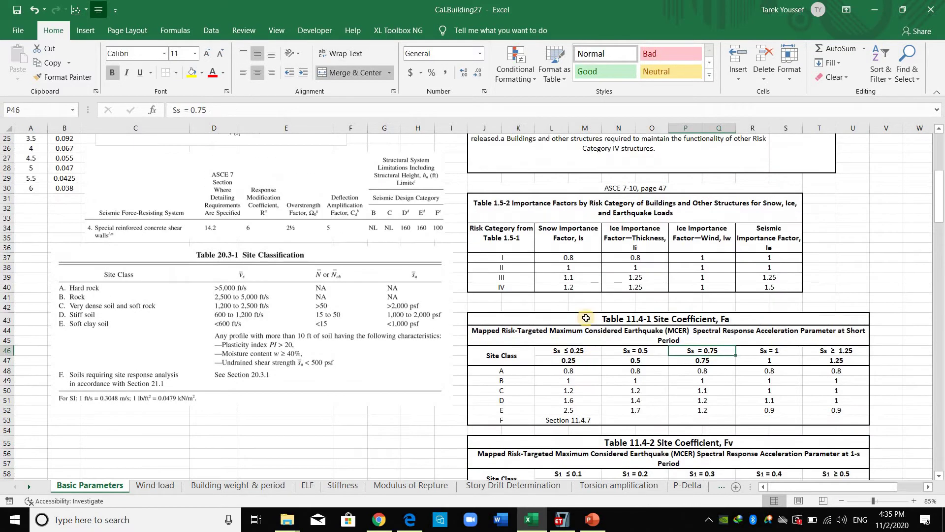
pyautogui.scroll(-2, 575, 306)
pyautogui.click(565, 291)
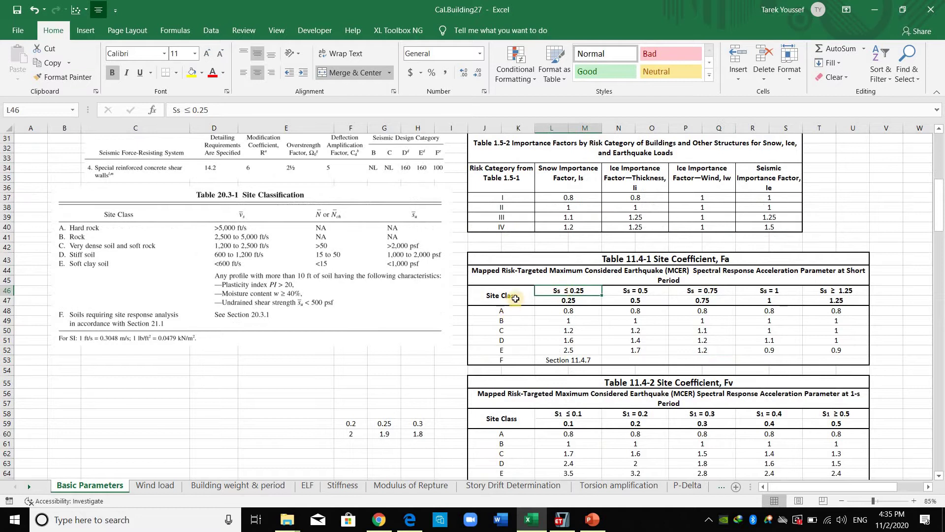
pyautogui.moveTo(518, 294); pyautogui.dragTo(481, 352)
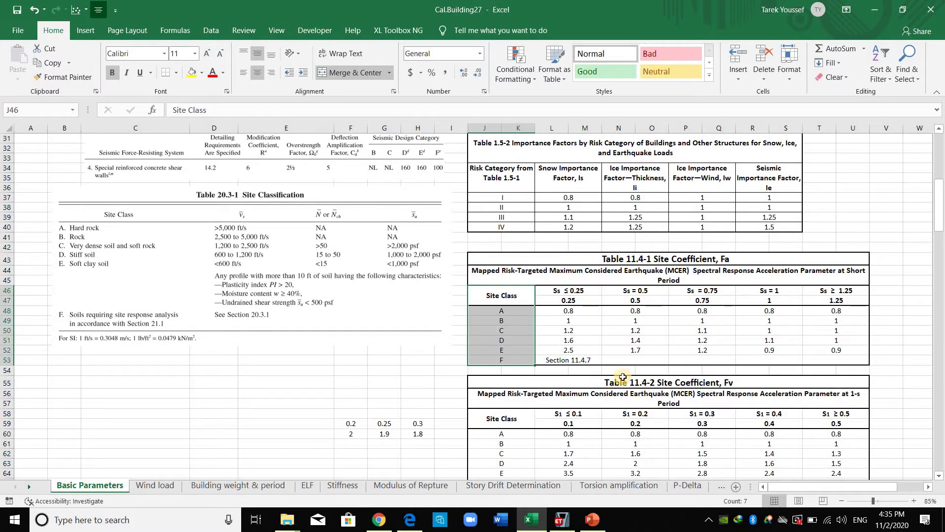
pyautogui.scroll(5, 635, 359)
pyautogui.scroll(-5, 716, 263)
pyautogui.click(781, 322)
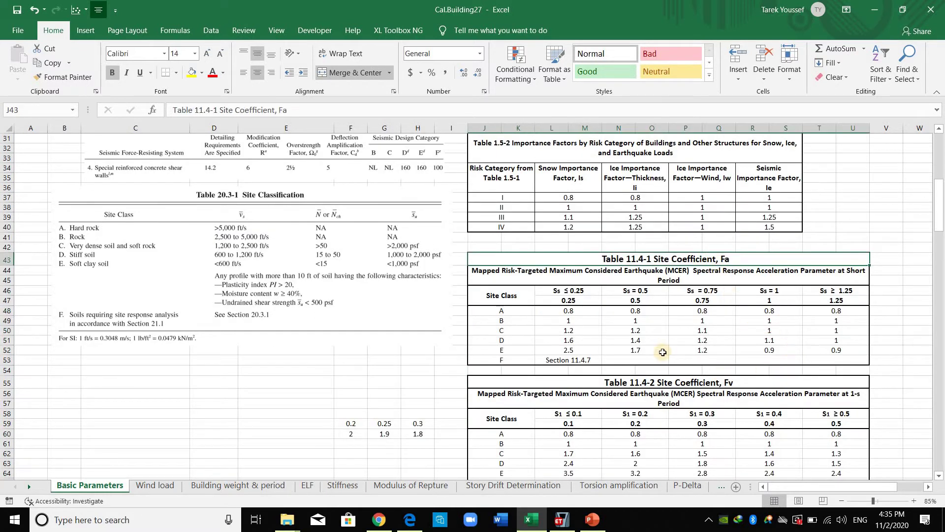
# - Examine the Fa values in Table 11.4-1 and select Table 11.4-2 with its site class rows to compare the Fv coefficients
pyautogui.press('Down')
pyautogui.press('Down')
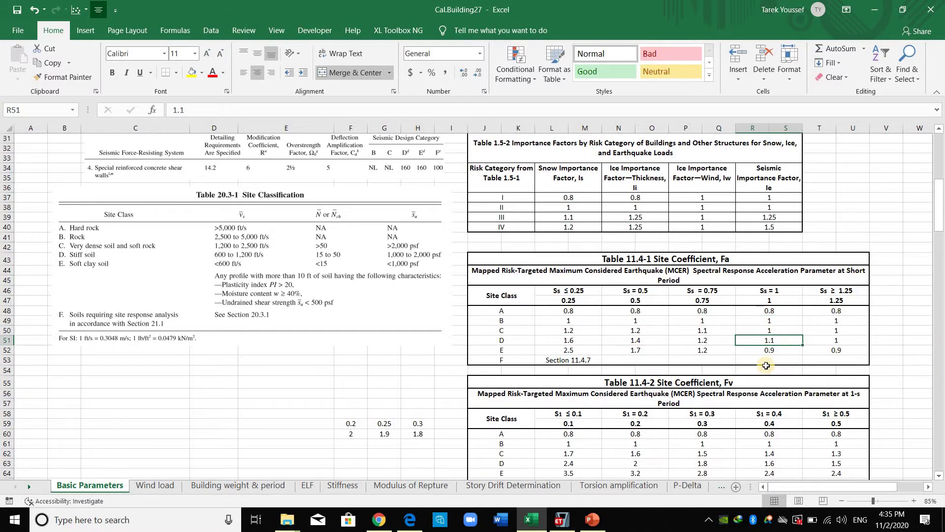
pyautogui.scroll(-3, 742, 365)
pyautogui.moveTo(591, 303); pyautogui.dragTo(492, 393)
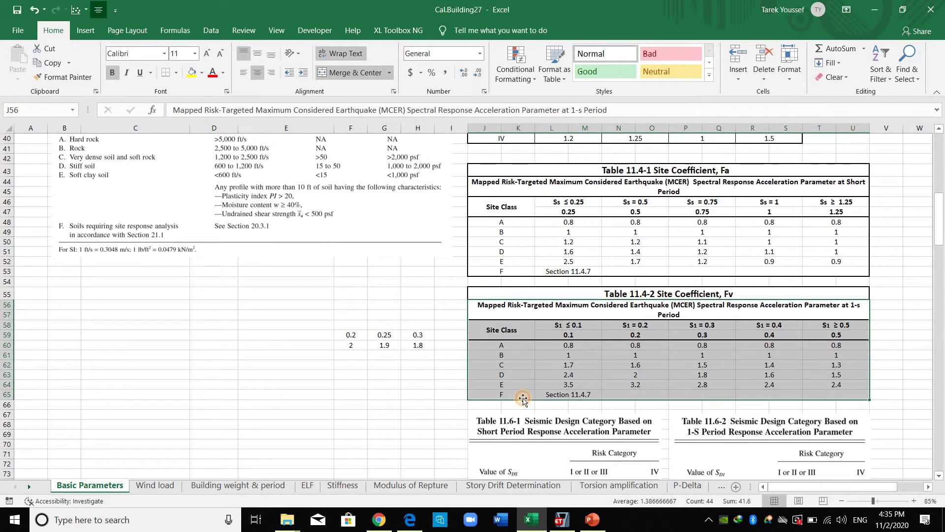
pyautogui.moveTo(502, 329); pyautogui.dragTo(515, 393)
# - Shift the Table 20.3-1 Site Classification picture slightly to the left and examine its criteria for site classes A to F
pyautogui.scroll(5, 397, 367)
pyautogui.moveTo(319, 344); pyautogui.dragTo(289, 343)
pyautogui.scroll(2, 423, 377)
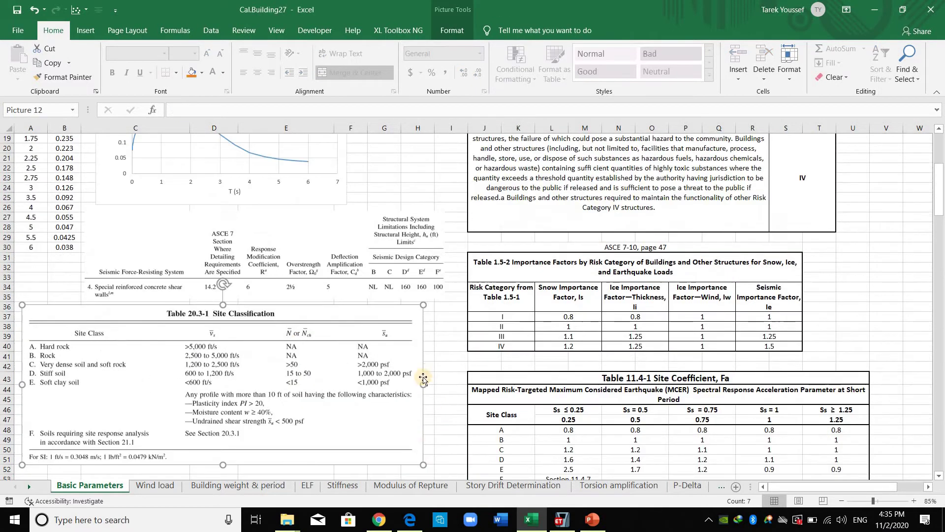
pyautogui.scroll(-2, 423, 389)
pyautogui.moveTo(439, 414); pyautogui.dragTo(449, 415)
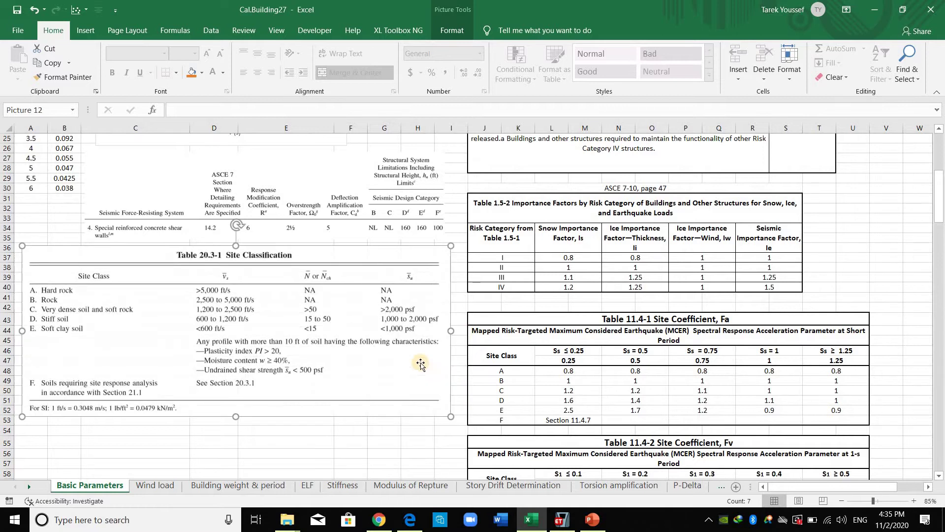
pyautogui.moveTo(426, 360); pyautogui.dragTo(426, 355)
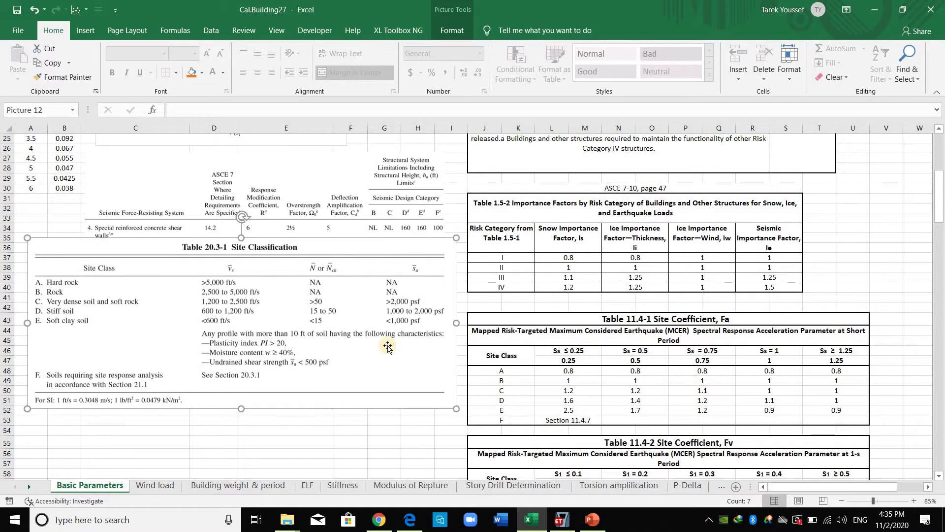
pyautogui.scroll(-1, 387, 348)
pyautogui.scroll(-1, 387, 348)
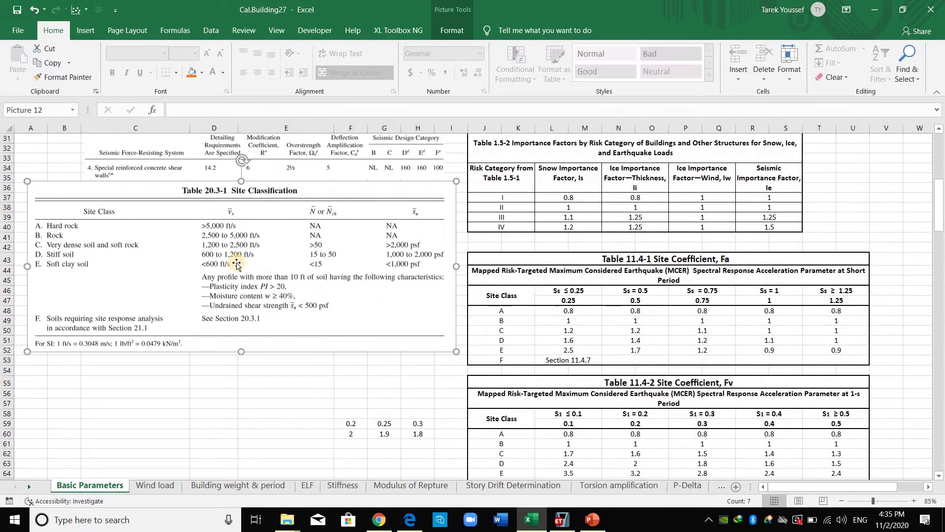
pyautogui.moveTo(218, 226); pyautogui.dragTo(210, 226)
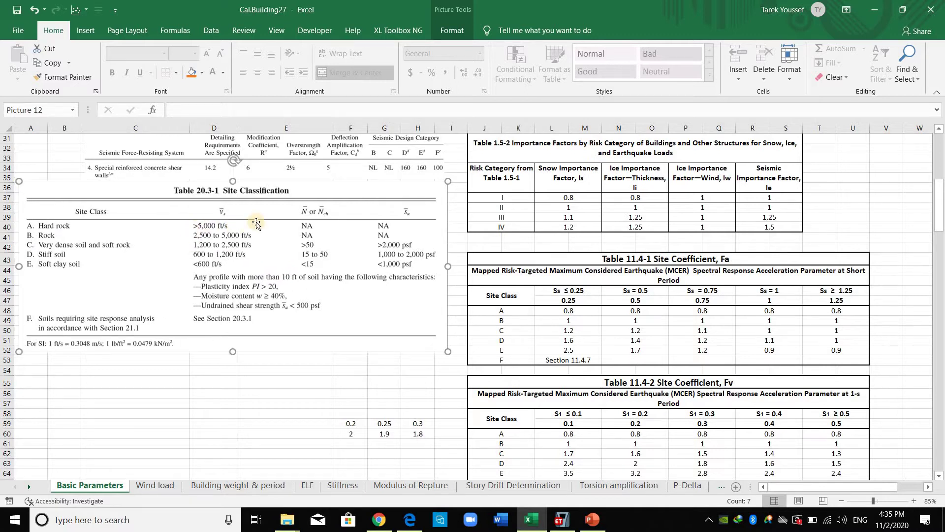
pyautogui.scroll(-1, 192, 163)
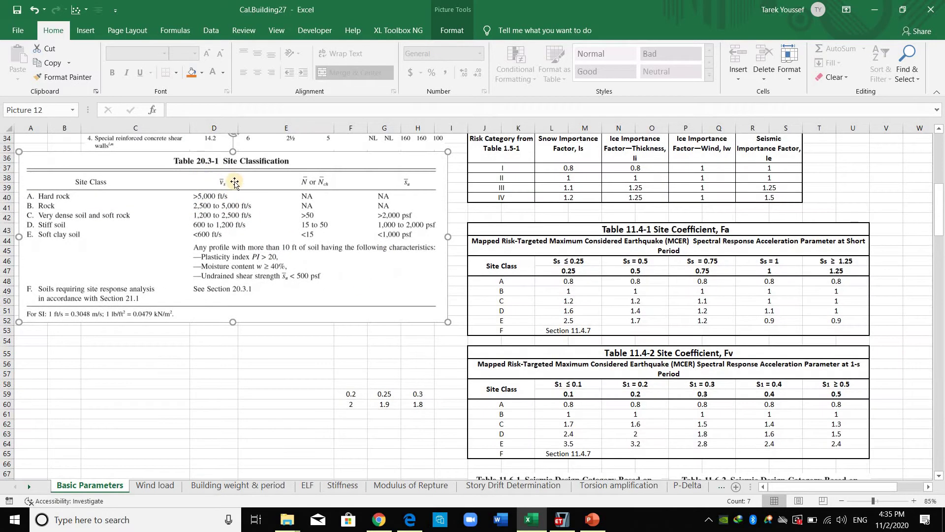
pyautogui.scroll(-2, 361, 304)
pyautogui.click(344, 281)
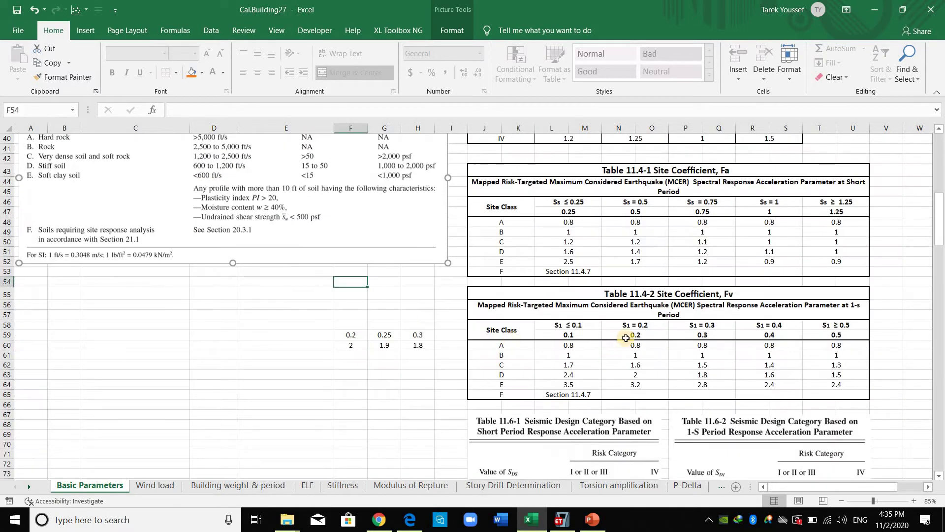
# - Look over the seismic design category tables and select site coefficient Tables 11.4-1 and 11.4-2 together
pyautogui.scroll(-6, 625, 338)
pyautogui.scroll(6, 566, 194)
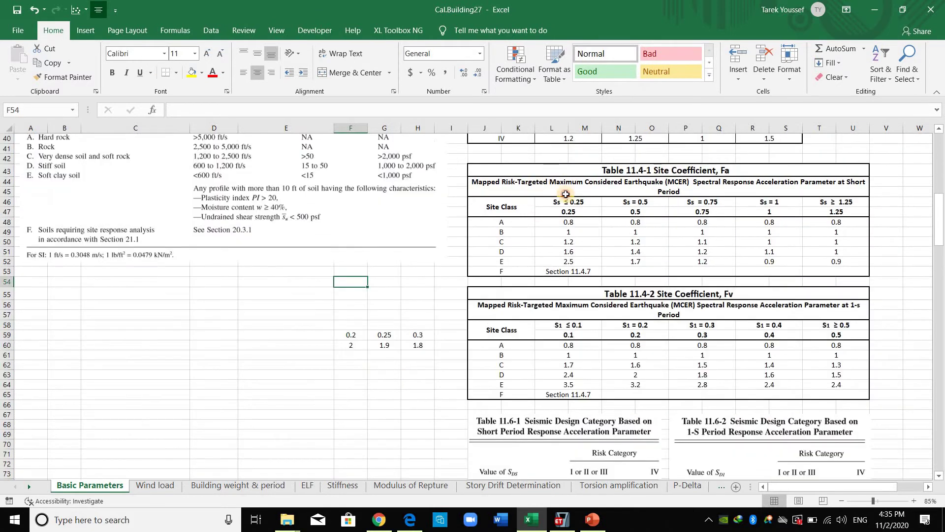
pyautogui.moveTo(552, 170); pyautogui.dragTo(652, 392)
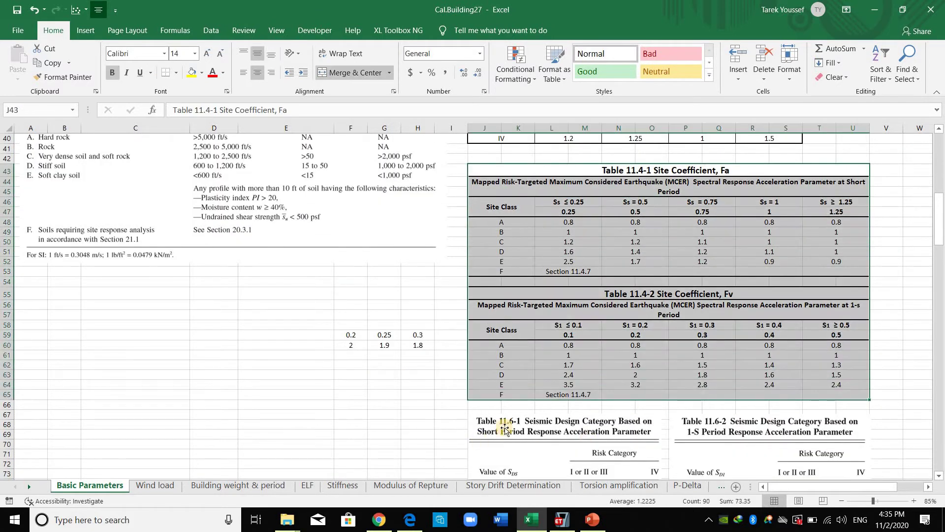
# - Find Table 1.5-2 Importance Factors and select the whole table and its Risk Category column to examine them
pyautogui.scroll(13, 506, 430)
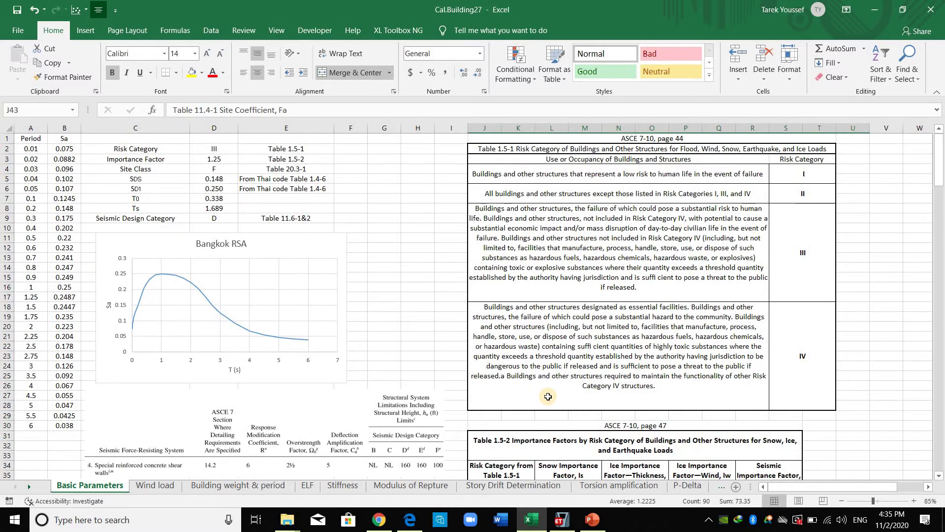
pyautogui.scroll(-4, 548, 396)
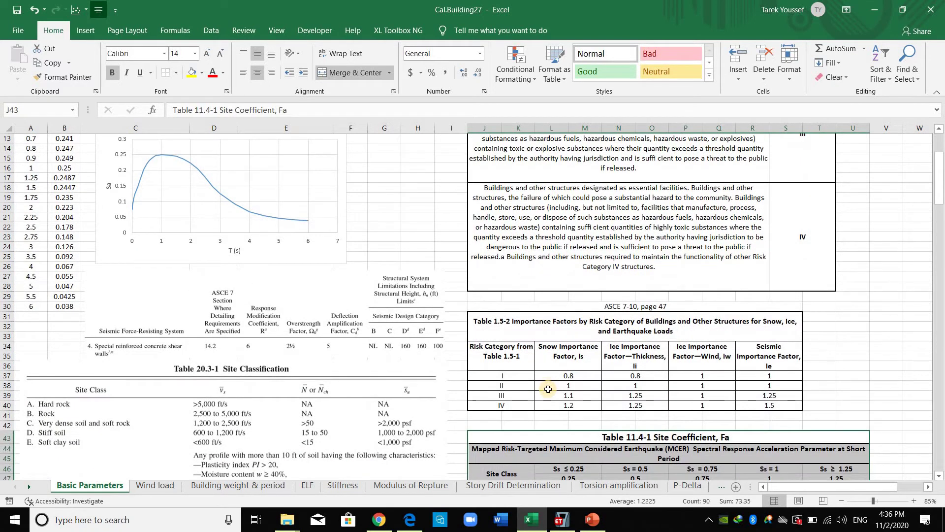
pyautogui.scroll(4, 456, 355)
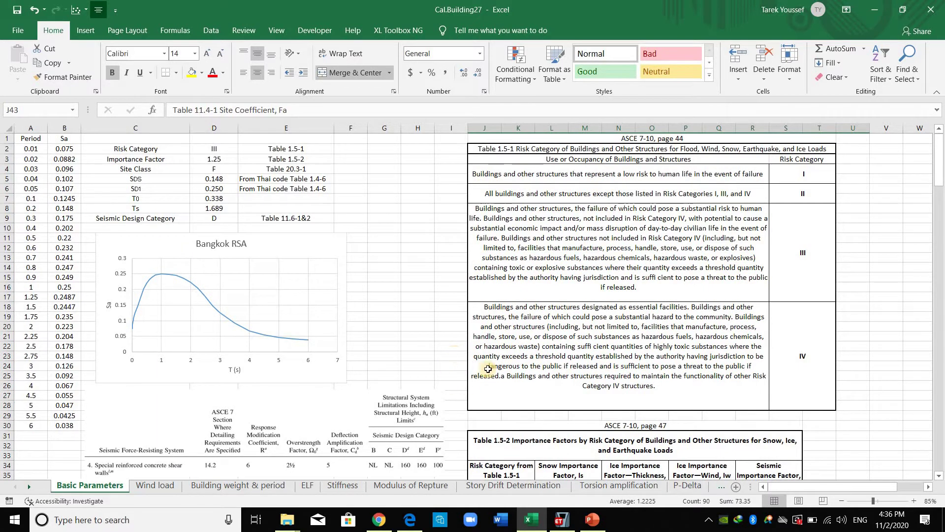
pyautogui.scroll(-6, 520, 379)
pyautogui.moveTo(553, 271); pyautogui.dragTo(798, 344)
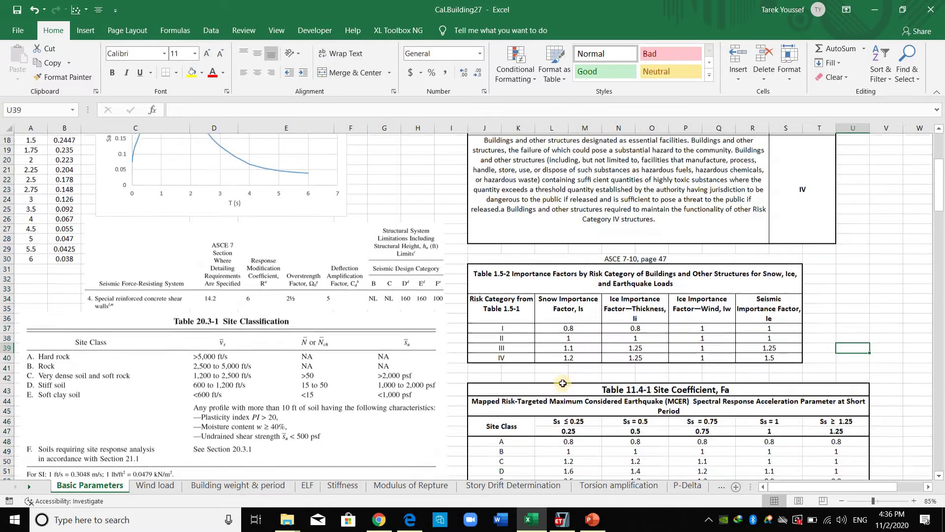
pyautogui.scroll(4, 563, 383)
pyautogui.moveTo(562, 383); pyautogui.dragTo(788, 465)
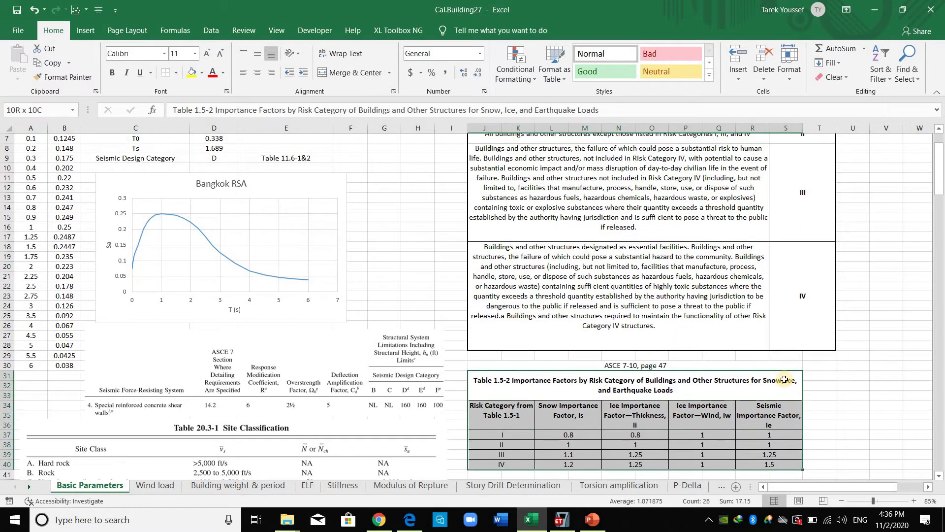
pyautogui.scroll(-4, 783, 375)
pyautogui.scroll(1, 516, 350)
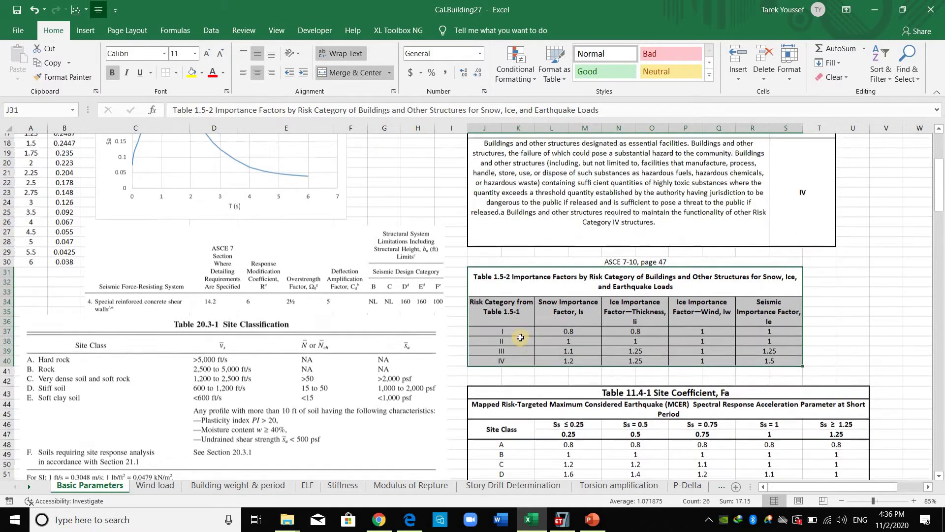
pyautogui.moveTo(514, 321); pyautogui.dragTo(513, 375)
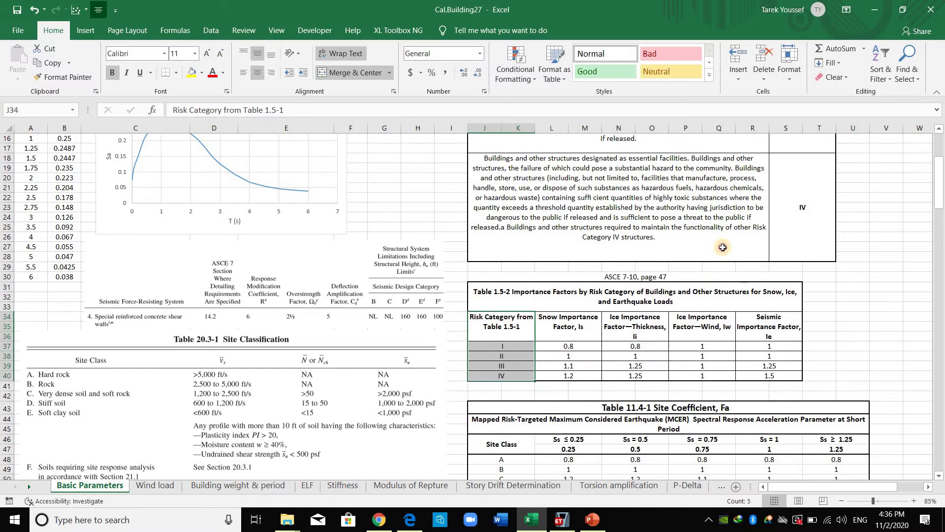
# - Examine Table 1.5-1 Risk Category of Buildings, selecting the occupancy description and cell for category III
pyautogui.scroll(5, 720, 251)
pyautogui.click(677, 239)
pyautogui.moveTo(567, 151); pyautogui.dragTo(800, 354)
pyautogui.click(507, 139)
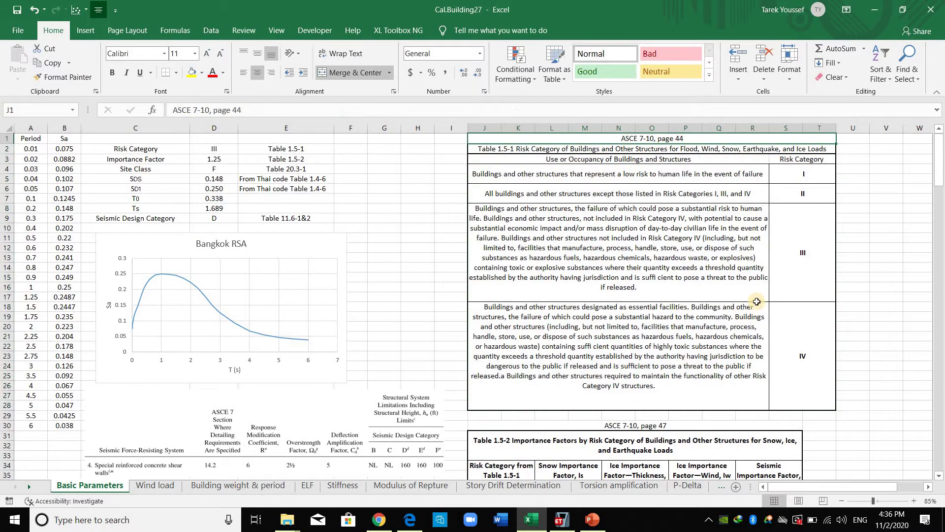
pyautogui.click(659, 257)
pyautogui.click(800, 254)
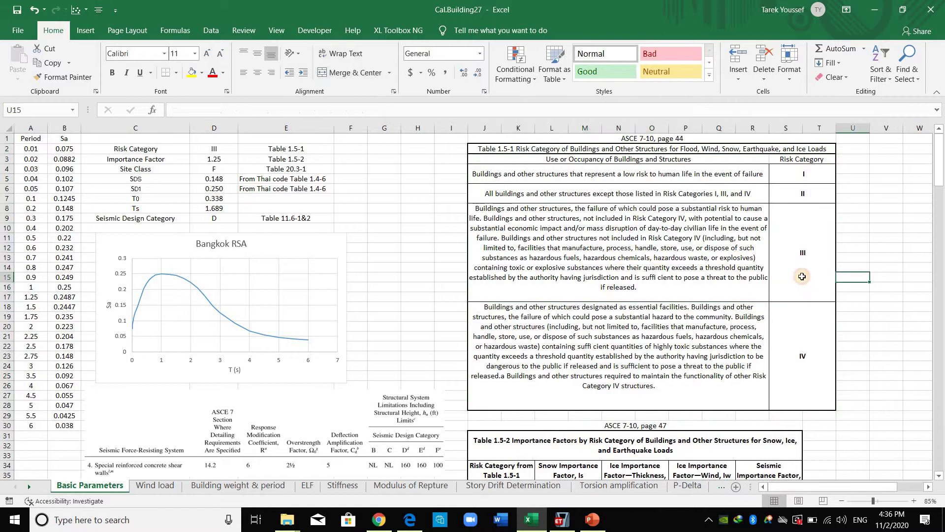
pyautogui.keyDown('shift'); pyautogui.click(539, 273); pyautogui.keyUp('shift')
pyautogui.click(807, 285)
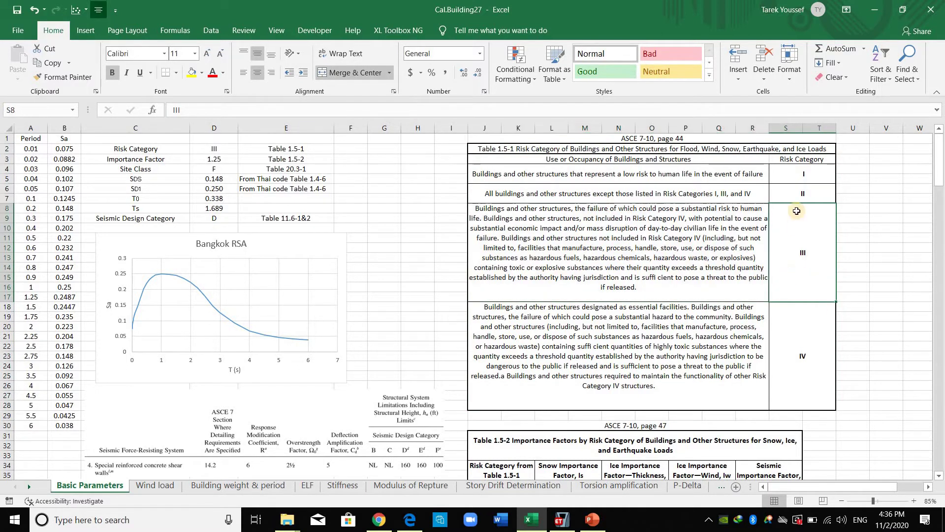
# - Select the seismic importance factor for Risk Category III in Table 1.5-2 and trace it to the dependent cell D3
pyautogui.scroll(-4, 802, 173)
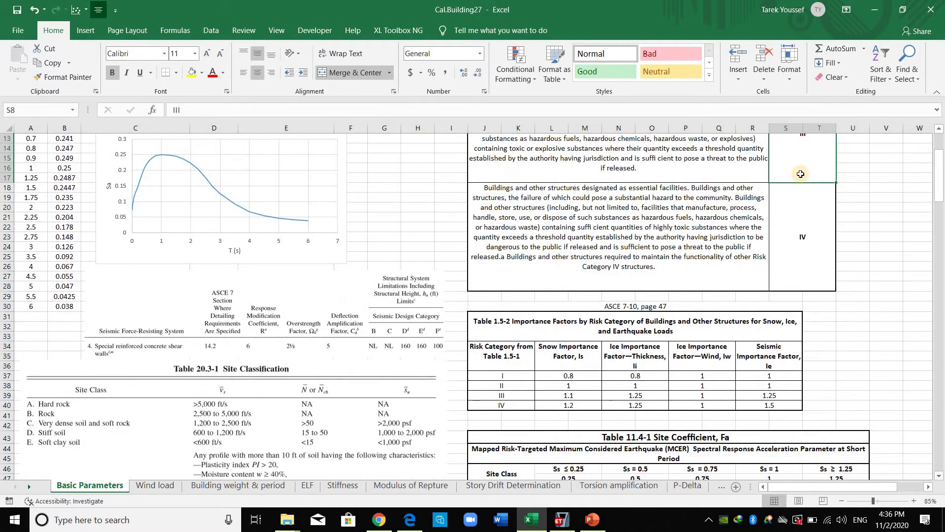
pyautogui.click(769, 395)
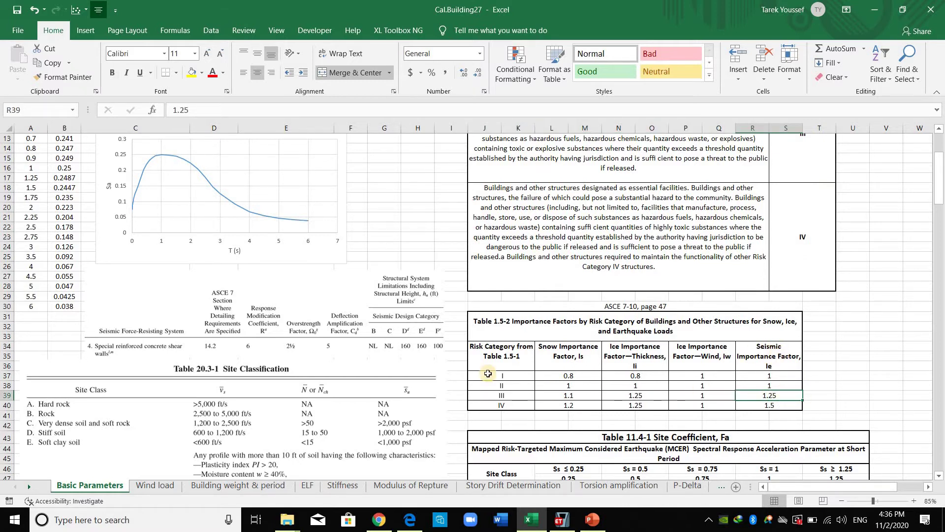
pyautogui.scroll(4, 211, 159)
pyautogui.hotkey('ctrl', ']')
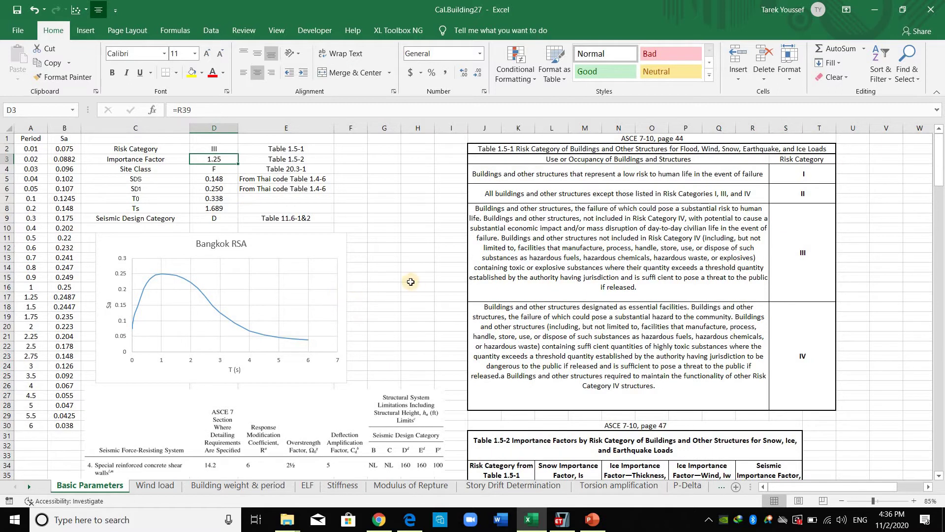
# - Glance over the sheet's code tables and select the SDS and SD1 entries in the parameter list
pyautogui.scroll(-12, 419, 281)
pyautogui.scroll(12, 507, 264)
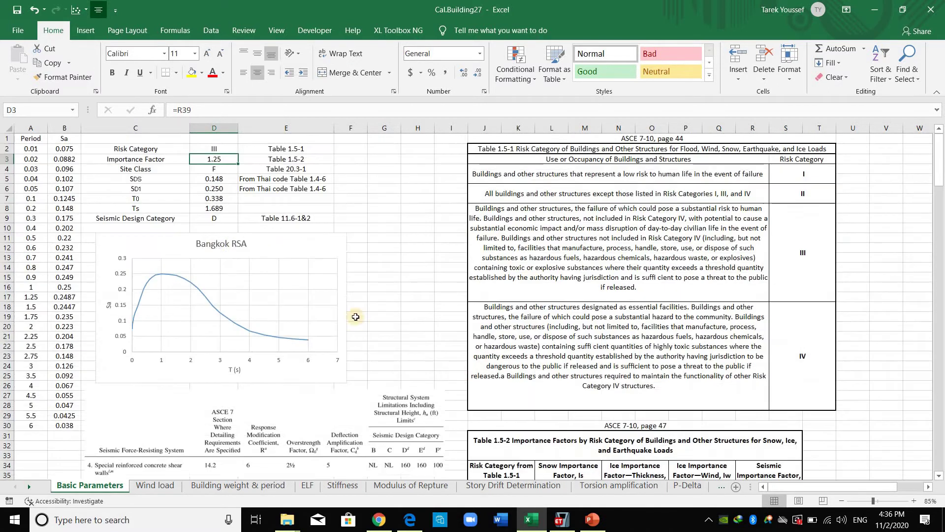
pyautogui.moveTo(135, 178); pyautogui.dragTo(213, 188)
# - Switch to the ASCE7-10 PDF and examine the seismic response coefficient equations 12.8-2, 12.8-3 and 12.8-4
pyautogui.click(410, 519)
pyautogui.scroll(-15, 506, 373)
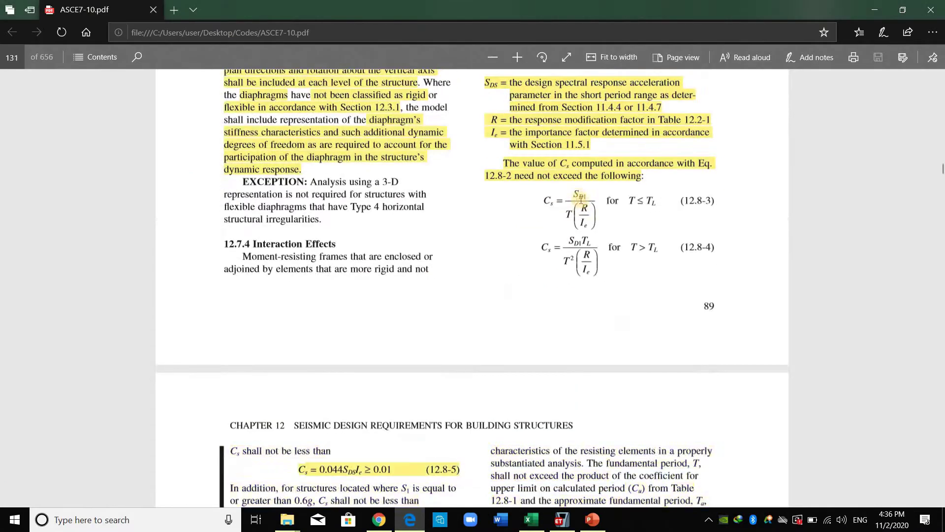
pyautogui.doubleClick(576, 194)
pyautogui.click(569, 214)
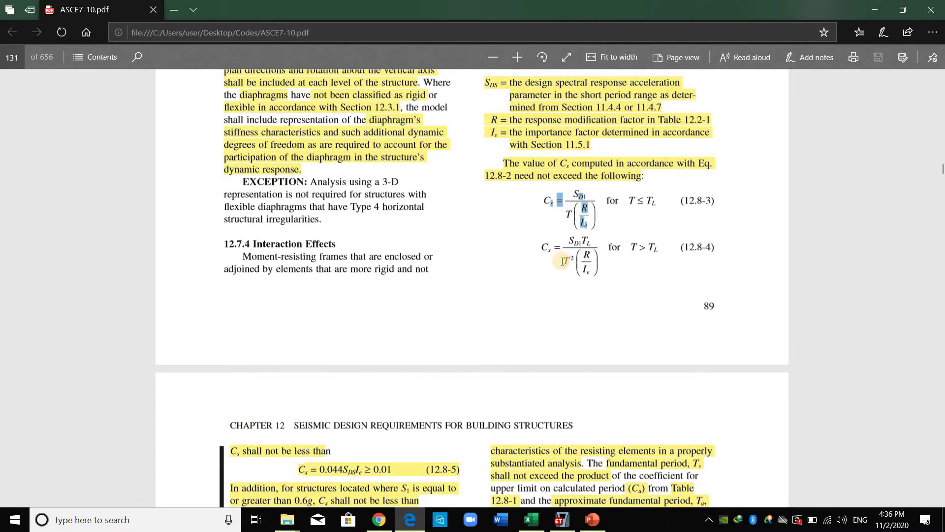
pyautogui.scroll(3, 584, 333)
pyautogui.scroll(1, 584, 333)
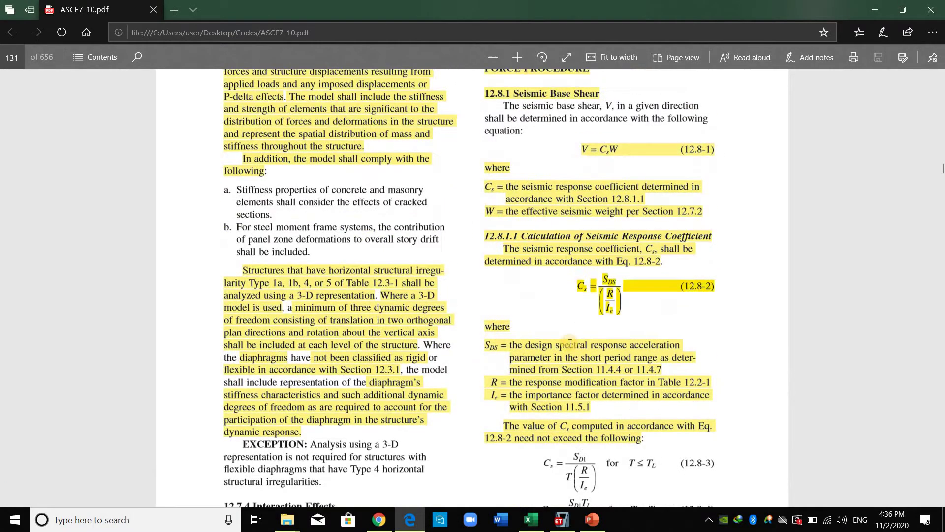
pyautogui.scroll(-2, 644, 342)
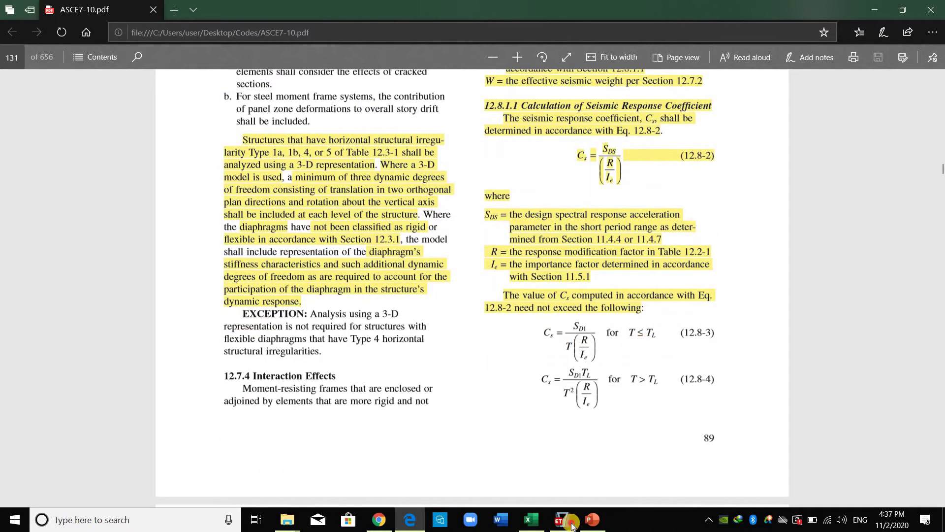
# - Switch to ETABS and set the Modal case's maximum number of modes to 30
pyautogui.click(561, 519)
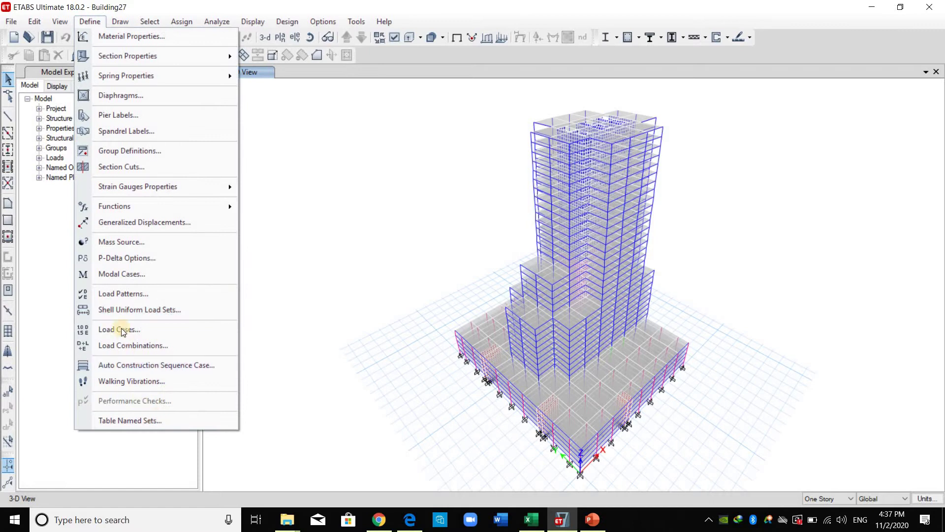
pyautogui.click(148, 275)
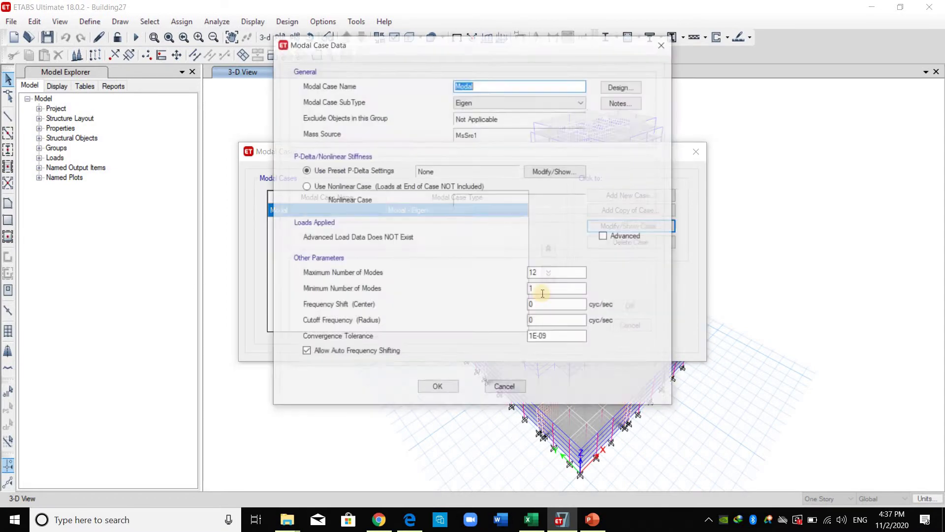
pyautogui.moveTo(542, 273); pyautogui.dragTo(475, 273)
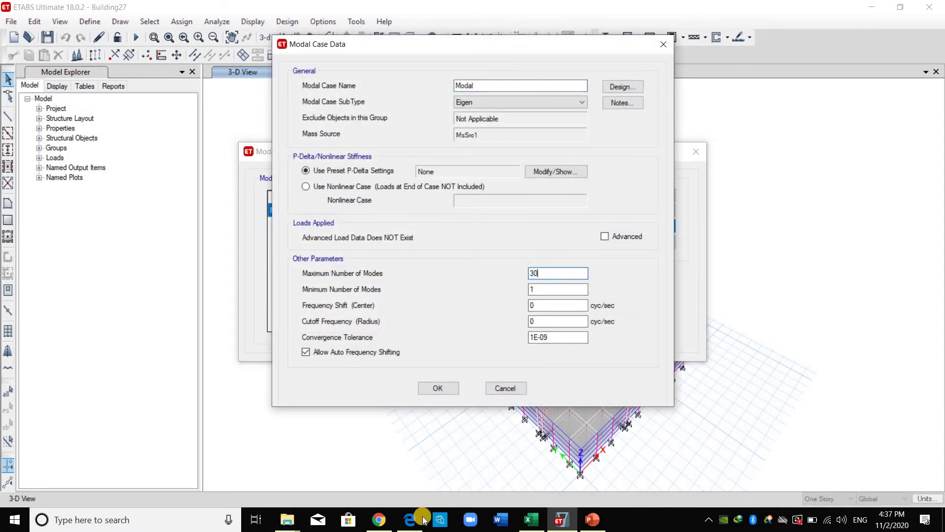
# - Switch to the ASCE7-10 PDF and examine Section 12.9.1 on the number of modes and its 90 percent mass participation requirement
pyautogui.click(421, 519)
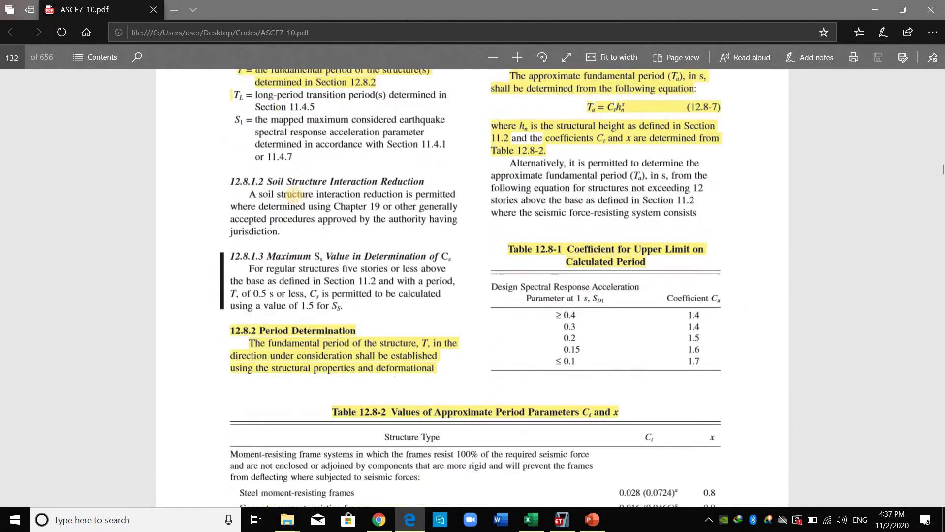
pyautogui.scroll(-20, 295, 196)
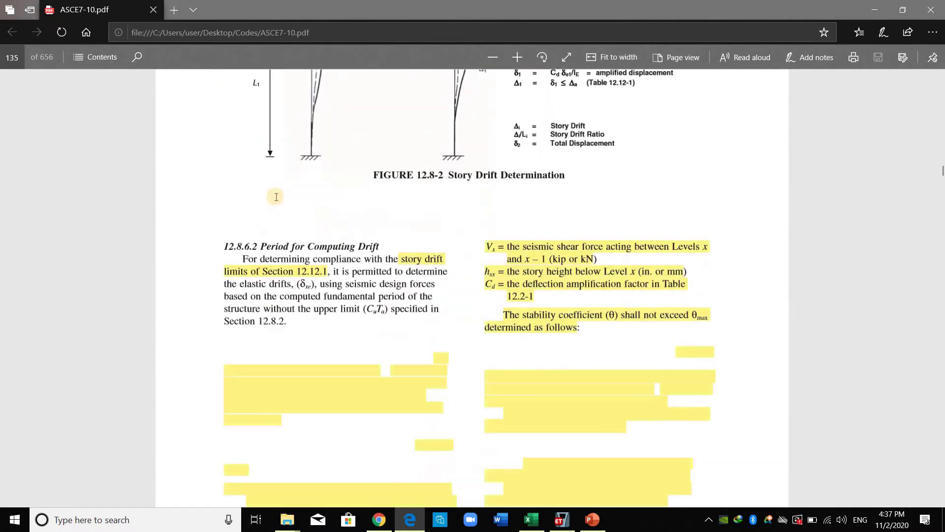
pyautogui.scroll(-12, 276, 197)
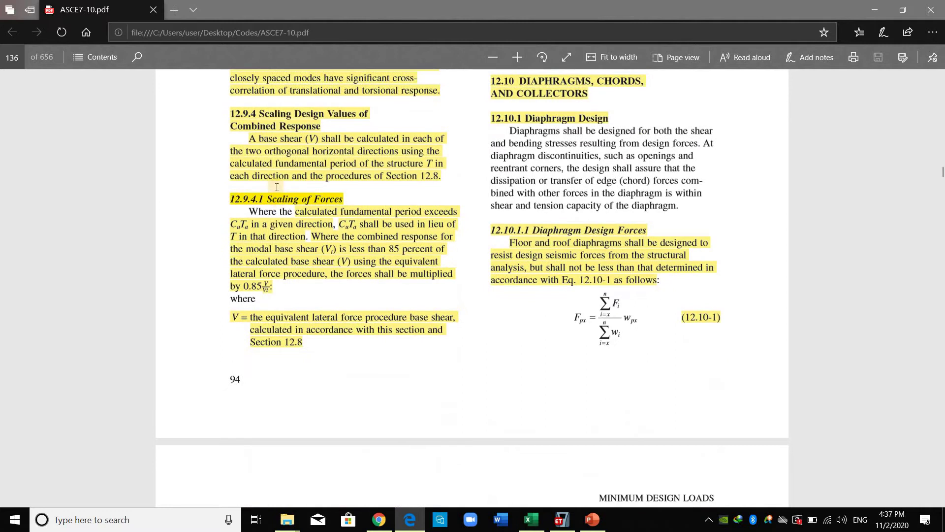
pyautogui.scroll(5, 277, 187)
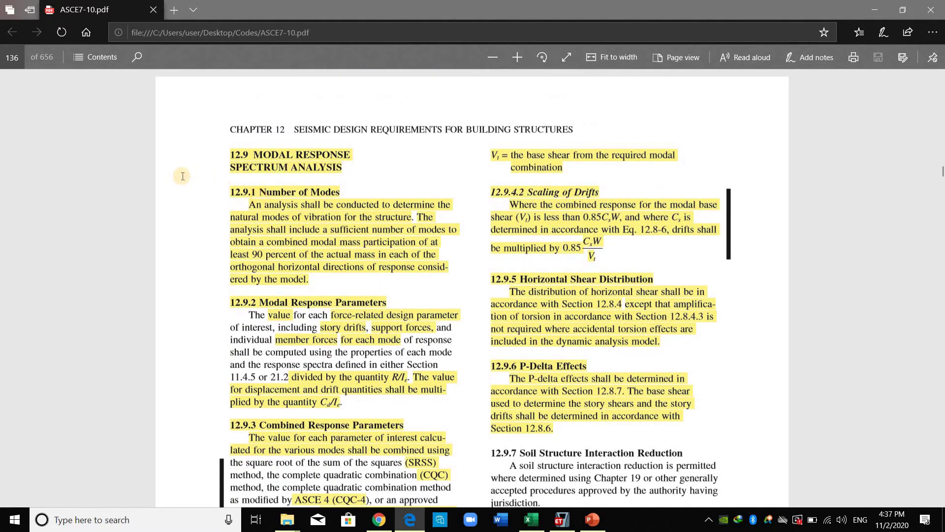
pyautogui.keyDown('ctrl'); pyautogui.scroll(3, 181, 176); pyautogui.keyUp('ctrl')
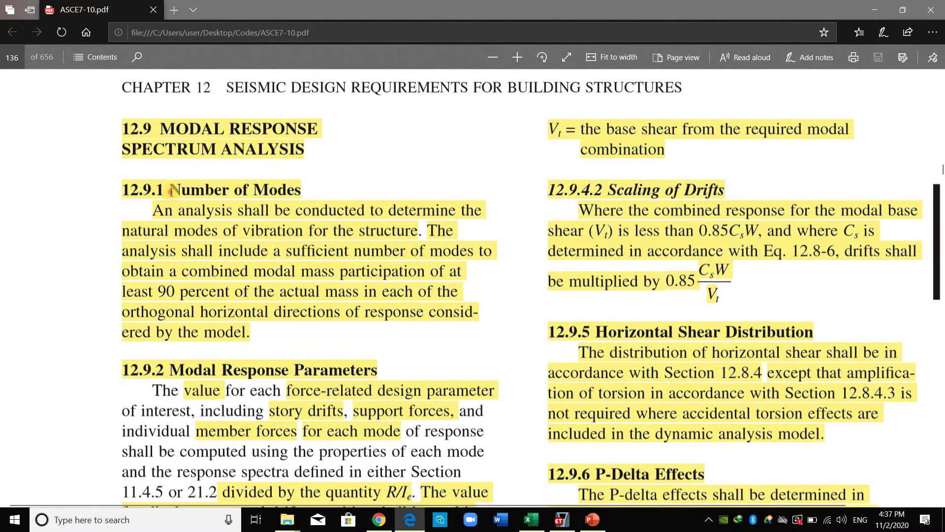
pyautogui.moveTo(296, 194); pyautogui.dragTo(170, 191)
pyautogui.click(246, 217)
pyautogui.moveTo(295, 272); pyautogui.dragTo(229, 292)
# - Switch back to ETABS, accept the Modal case settings and the modal cases list, and start the analysis run
pyautogui.hotkey('alt', 'Tab')
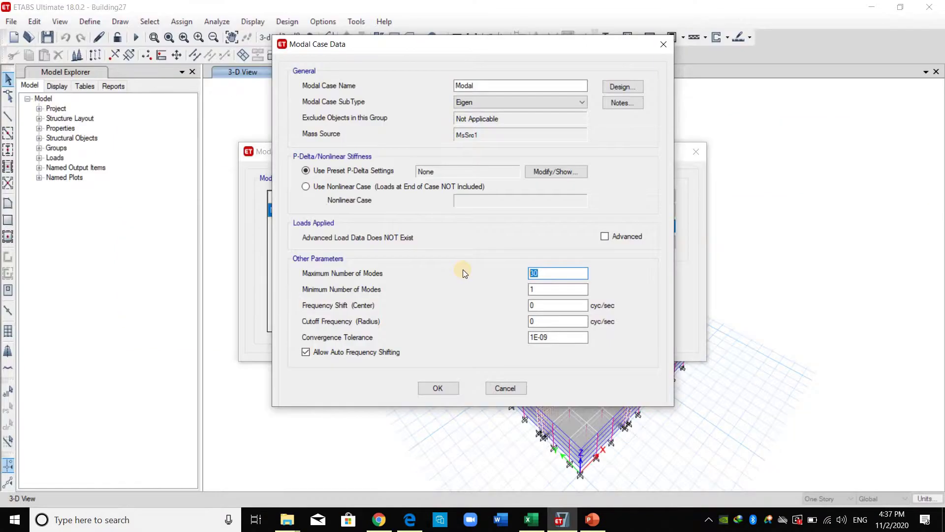
pyautogui.press('Tab')
pyautogui.press('Tab')
pyautogui.hotkey('shift', 'Tab')
pyautogui.hotkey('shift', 'Tab')
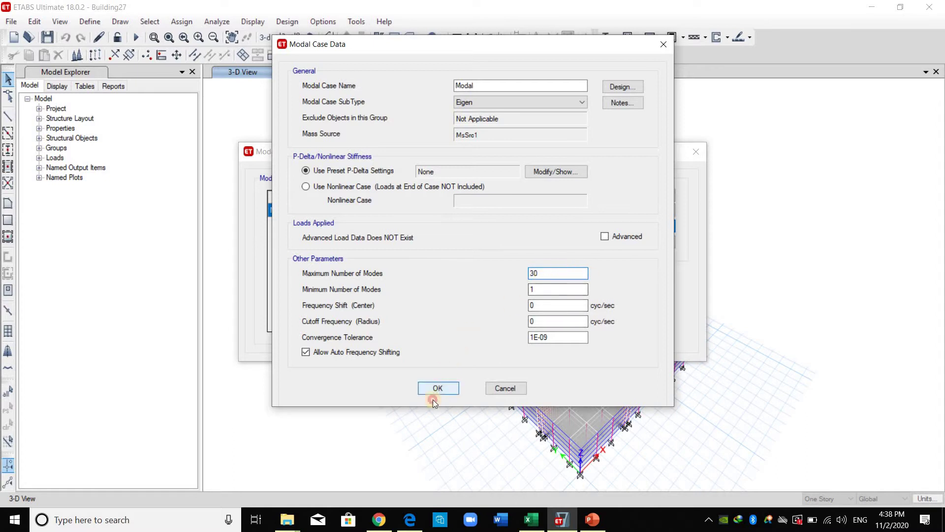
pyautogui.click(438, 388)
pyautogui.click(645, 301)
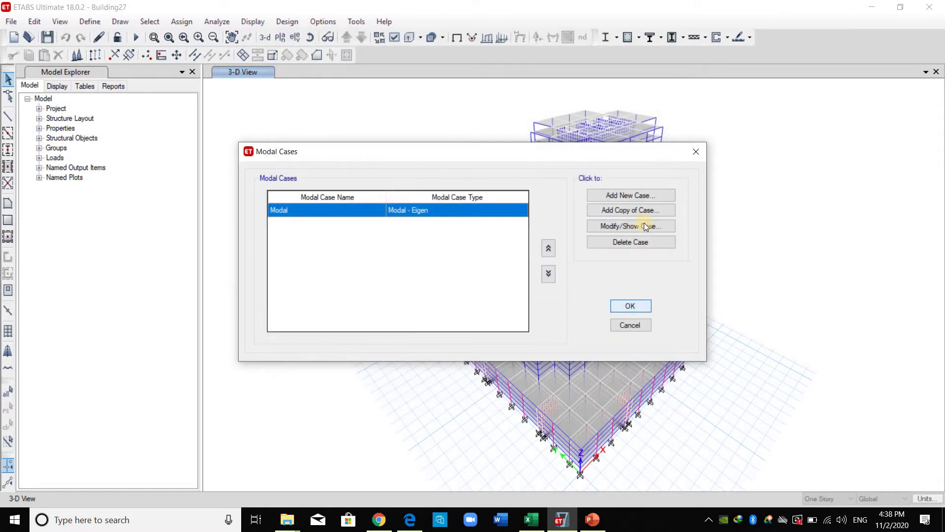
pyautogui.press('Return')
pyautogui.click(136, 37)
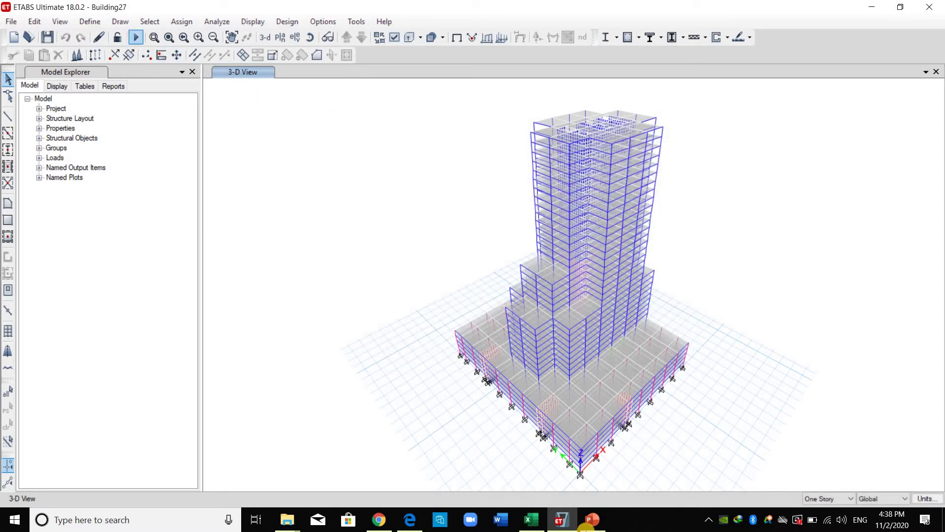
# - Switch to the ASCE7-10 PDF and review the seismic response coefficient equations 12.8-2 through 12.8-6
pyautogui.click(409, 520)
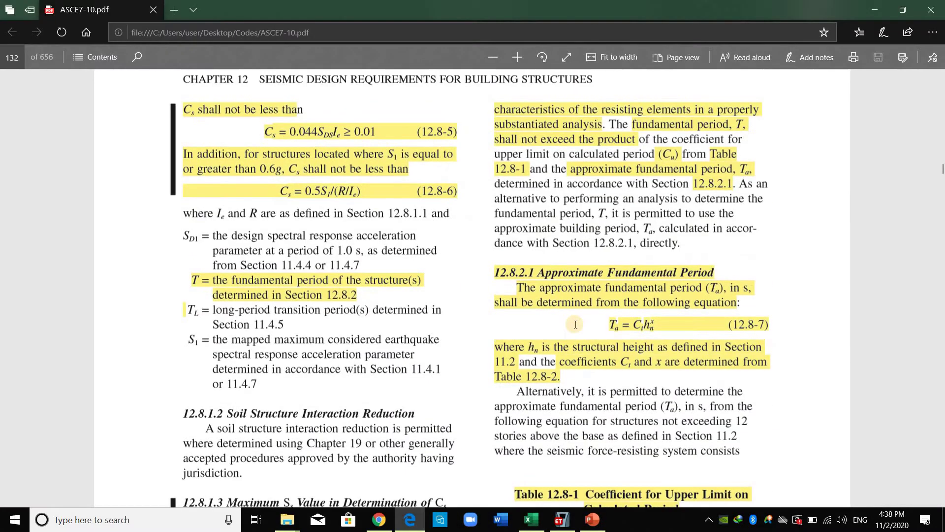
pyautogui.scroll(-2, 575, 325)
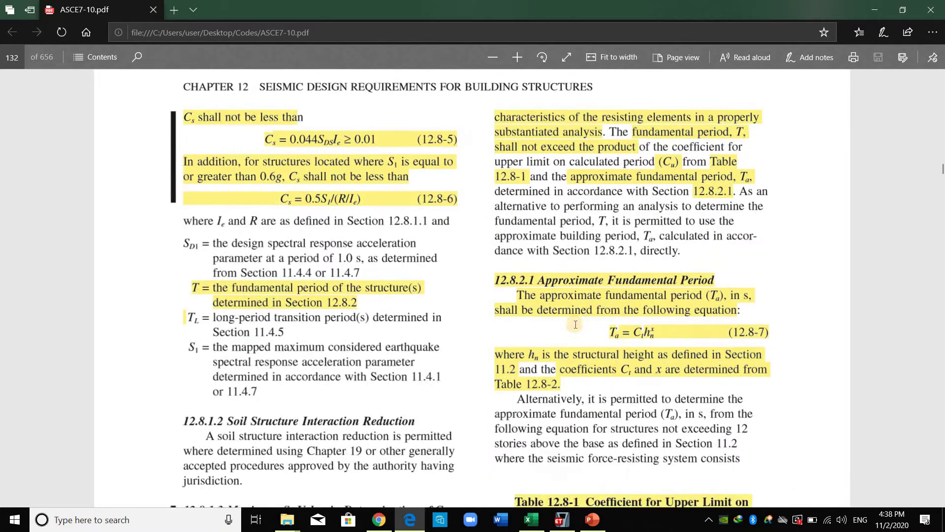
pyautogui.scroll(15, 576, 324)
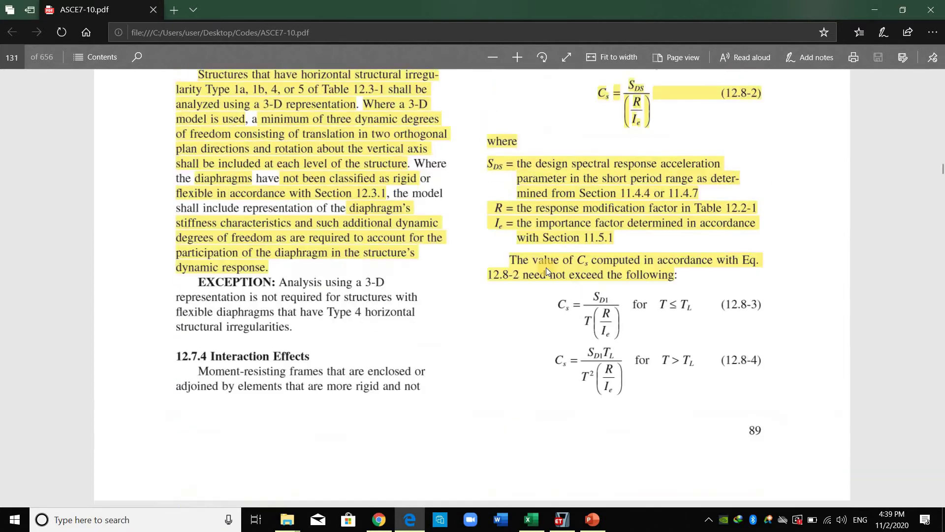
pyautogui.scroll(-12, 527, 244)
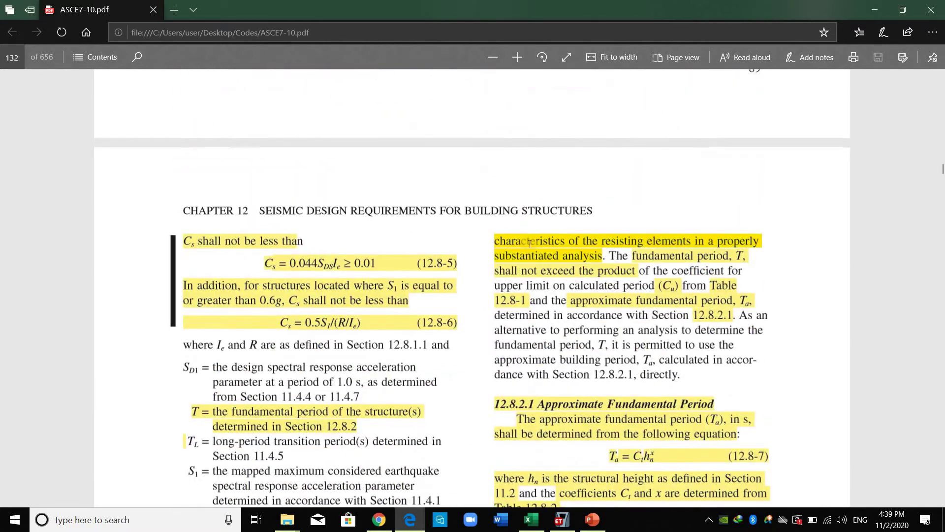
pyautogui.scroll(-2, 529, 245)
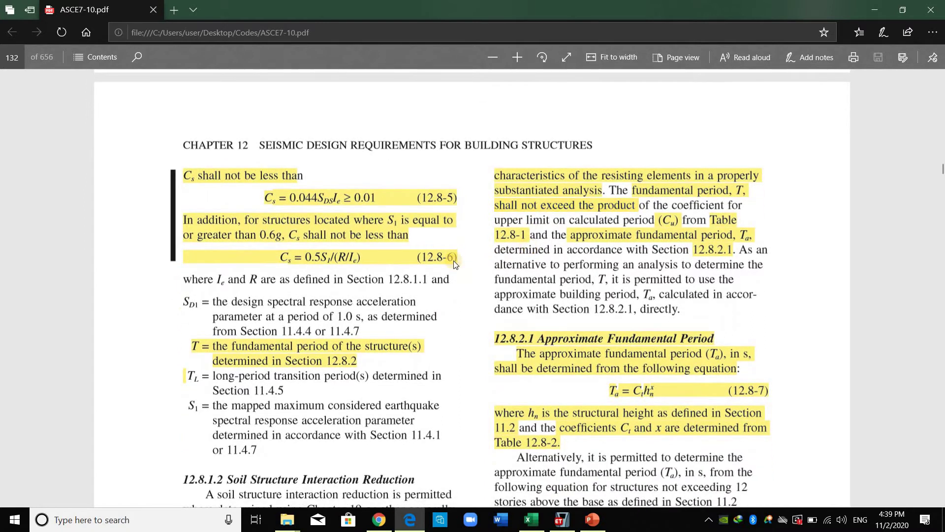
pyautogui.scroll(-3, 453, 261)
pyautogui.scroll(-5, 449, 264)
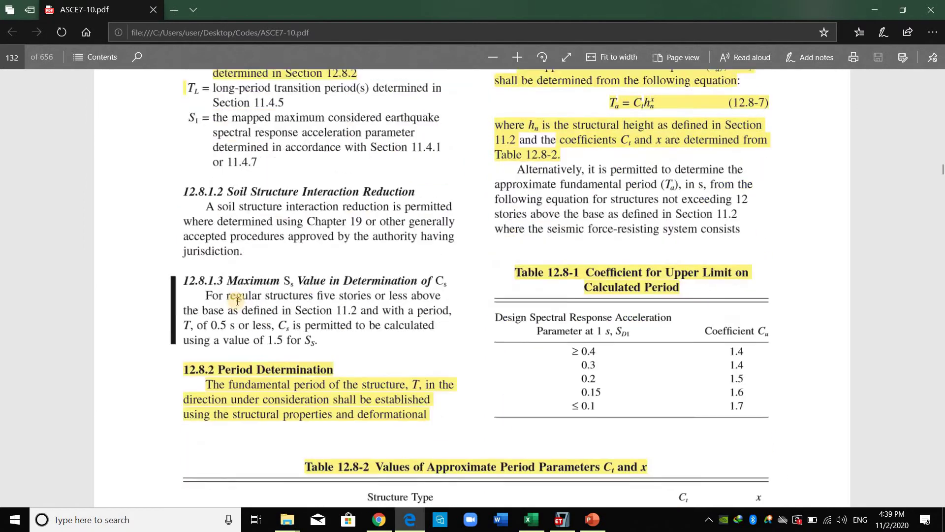
# - Examine Section 12.8.2 on period determination and the approximate period equation 12.8-7, including its structural height term
pyautogui.click(332, 333)
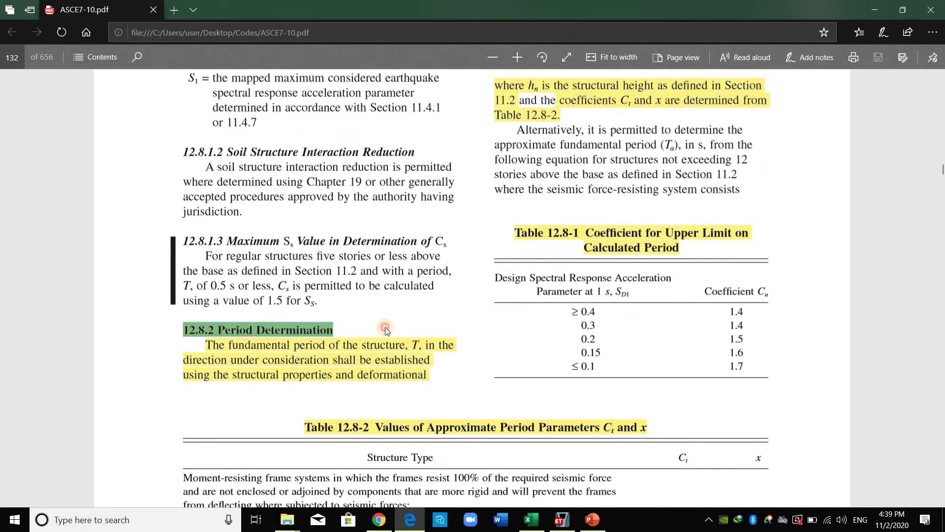
pyautogui.click(425, 333)
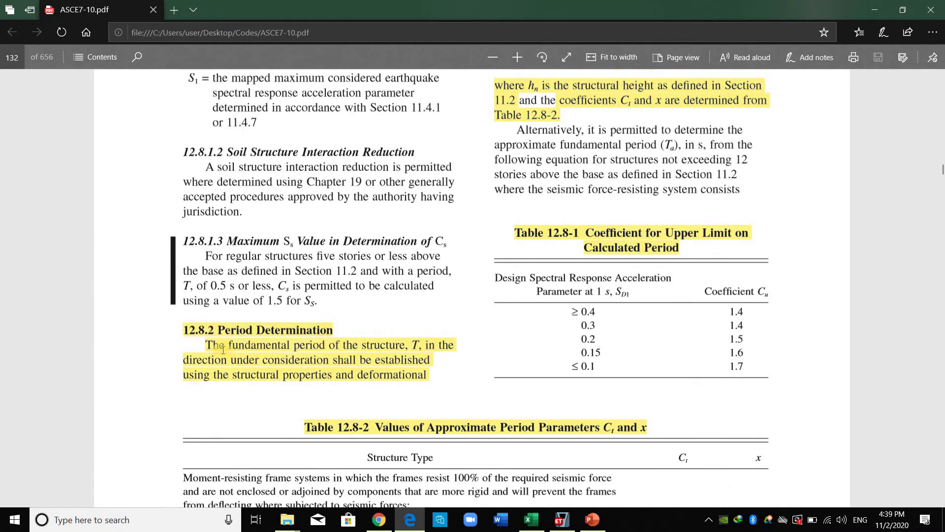
pyautogui.scroll(5, 222, 349)
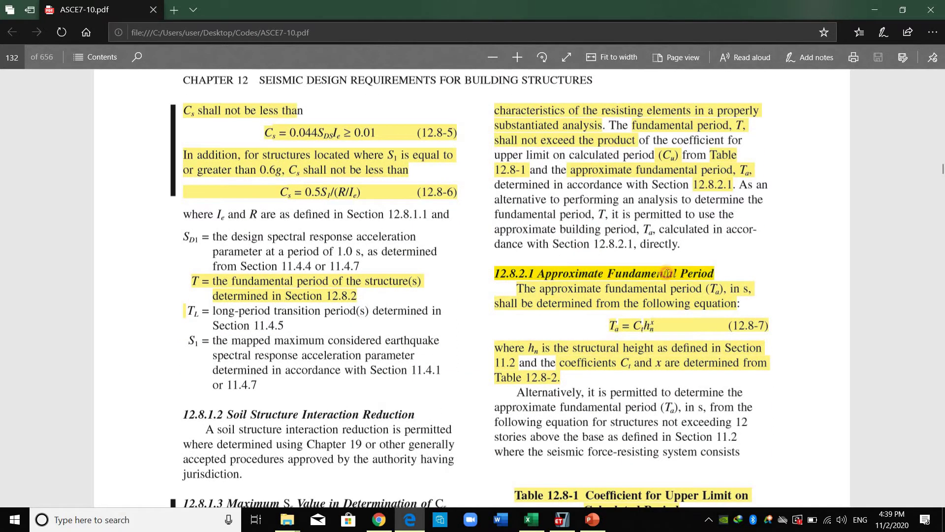
pyautogui.moveTo(714, 273); pyautogui.dragTo(537, 274)
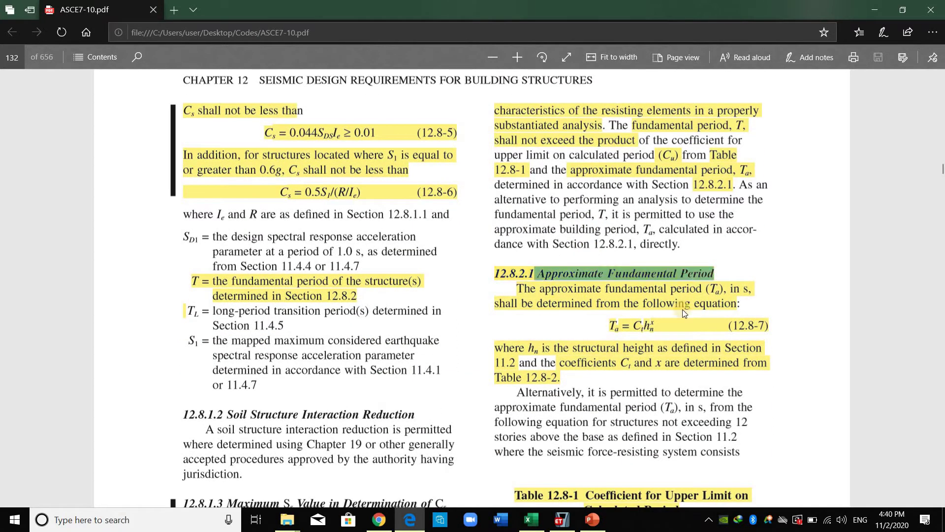
pyautogui.click(617, 319)
pyautogui.click(643, 323)
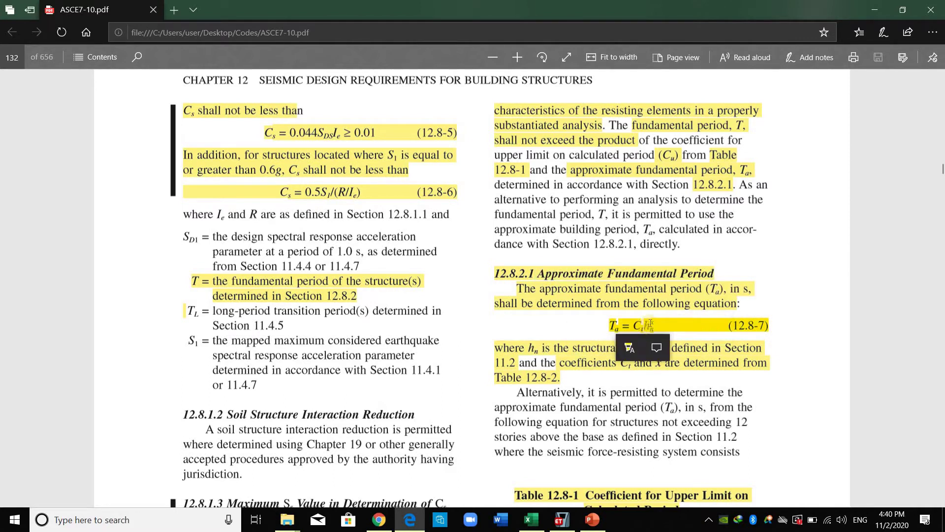
pyautogui.click(761, 301)
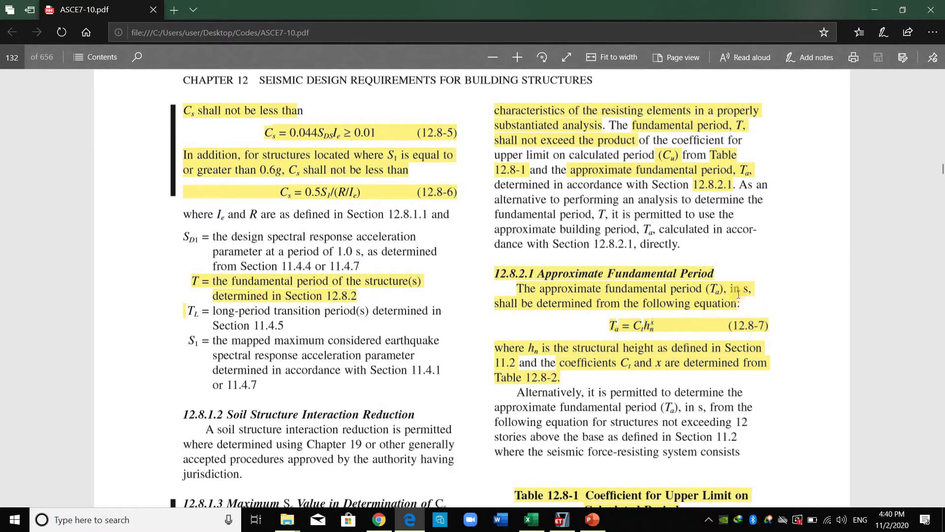
pyautogui.scroll(-3, 741, 295)
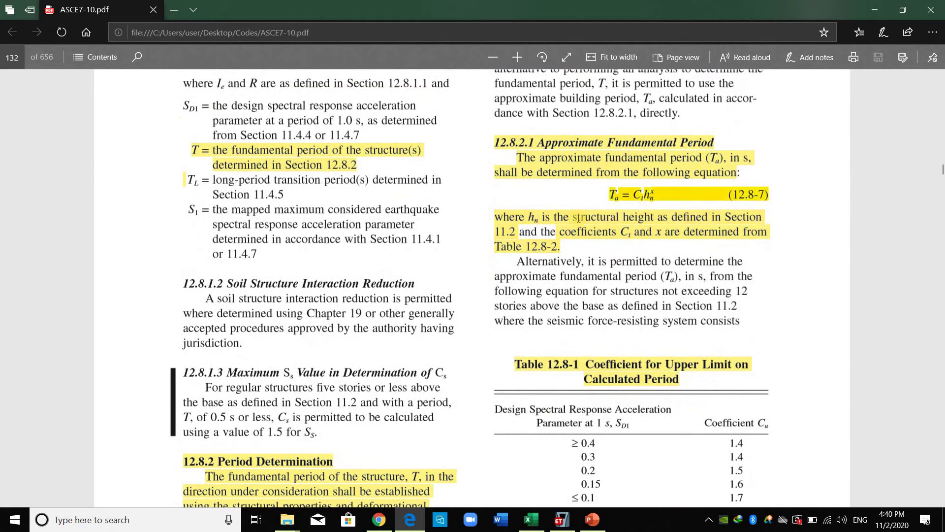
pyautogui.moveTo(572, 217); pyautogui.dragTo(706, 221)
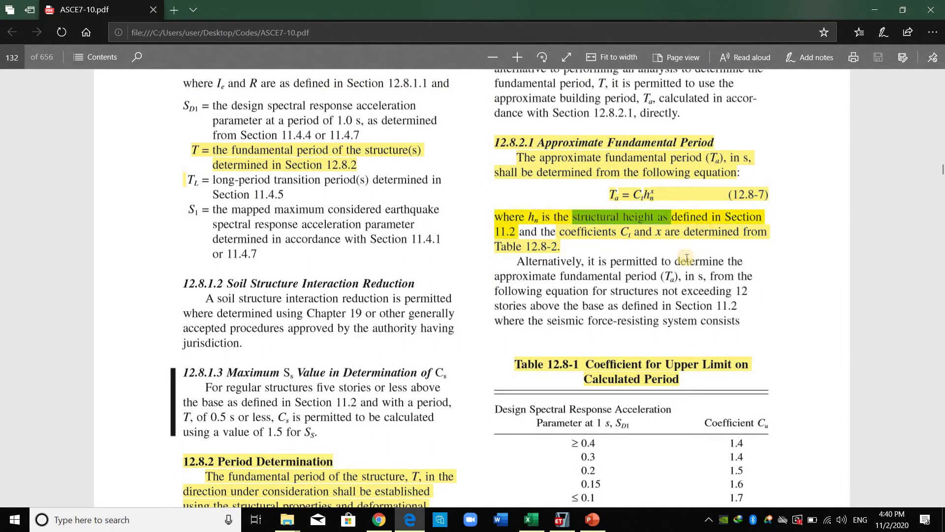
pyautogui.click(662, 197)
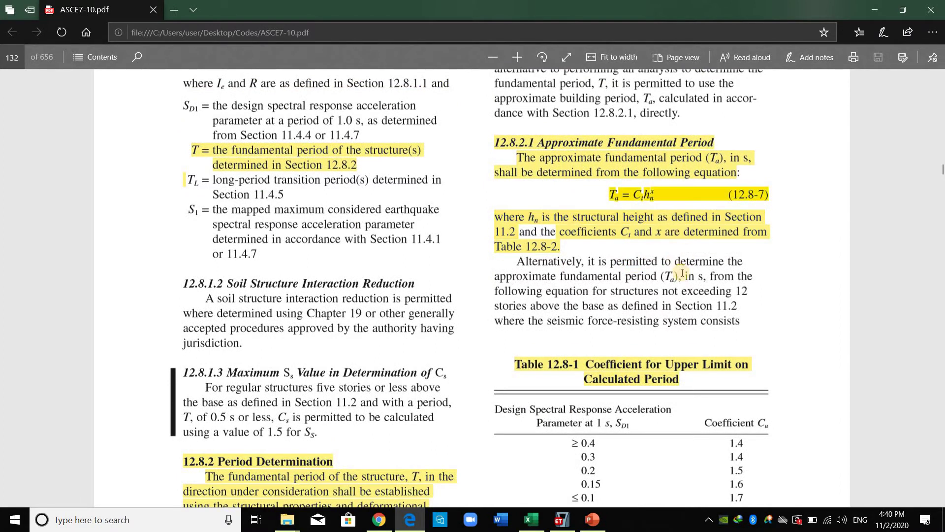
# - Examine the Ct and x parameters in Table 12.8-2 for steel frames, concrete frames and all other structural systems
pyautogui.scroll(-7, 376, 235)
pyautogui.moveTo(300, 229); pyautogui.dragTo(359, 345)
pyautogui.click(663, 344)
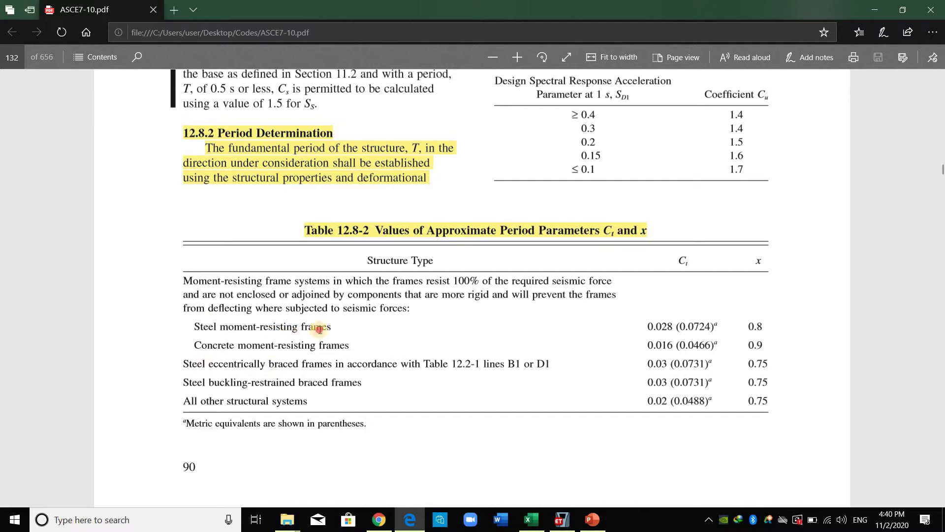
pyautogui.moveTo(300, 326); pyautogui.dragTo(194, 327)
pyautogui.moveTo(731, 331); pyautogui.dragTo(760, 331)
pyautogui.click(260, 418)
pyautogui.moveTo(264, 336); pyautogui.dragTo(399, 383)
pyautogui.click(196, 344)
pyautogui.moveTo(196, 344); pyautogui.dragTo(782, 337)
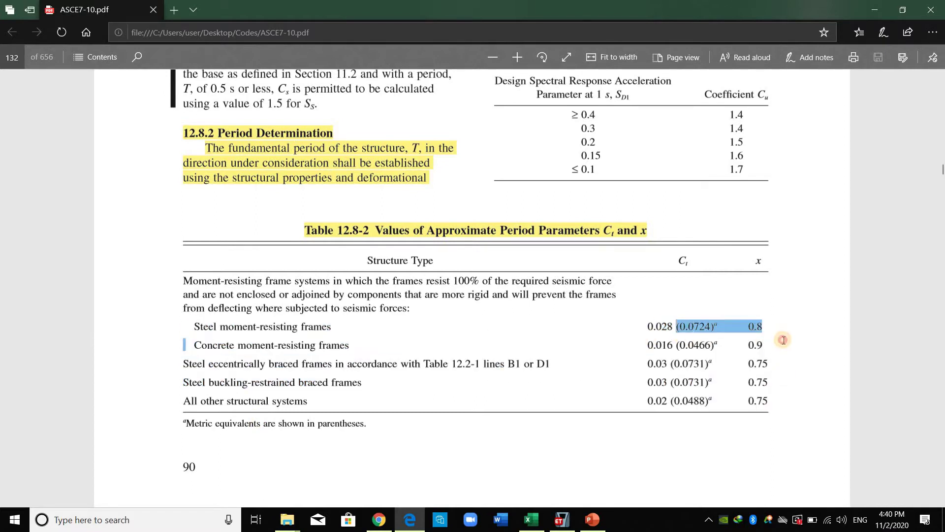
pyautogui.click(193, 403)
pyautogui.moveTo(694, 374); pyautogui.dragTo(705, 400)
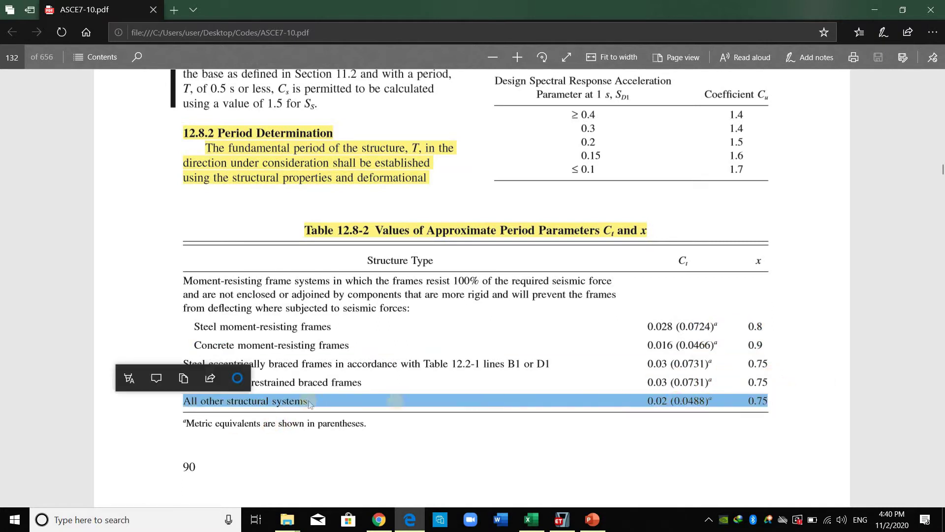
pyautogui.click(768, 401)
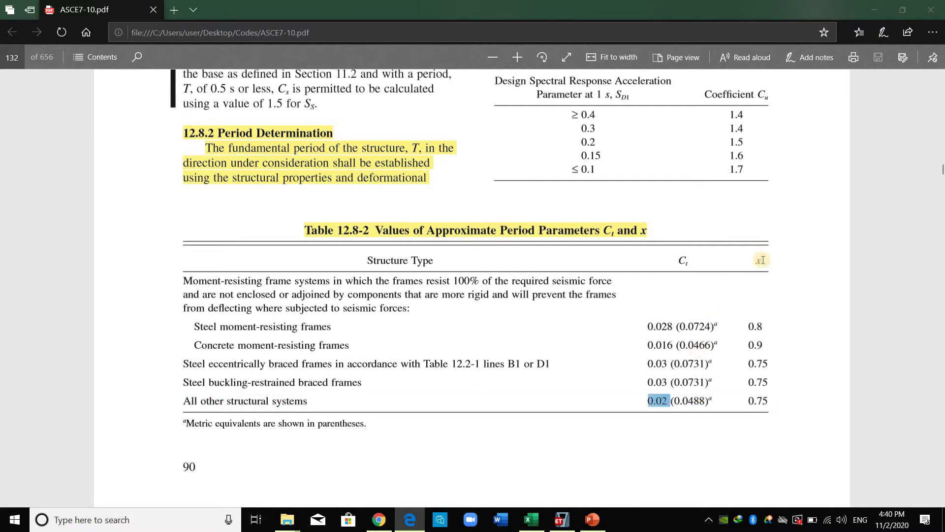
# - Review Equation 12.8-7 and the Section 12.8.2 rule limiting the fundamental period T to the product of Cu and Ta
pyautogui.scroll(8, 690, 340)
pyautogui.scroll(-2, 623, 329)
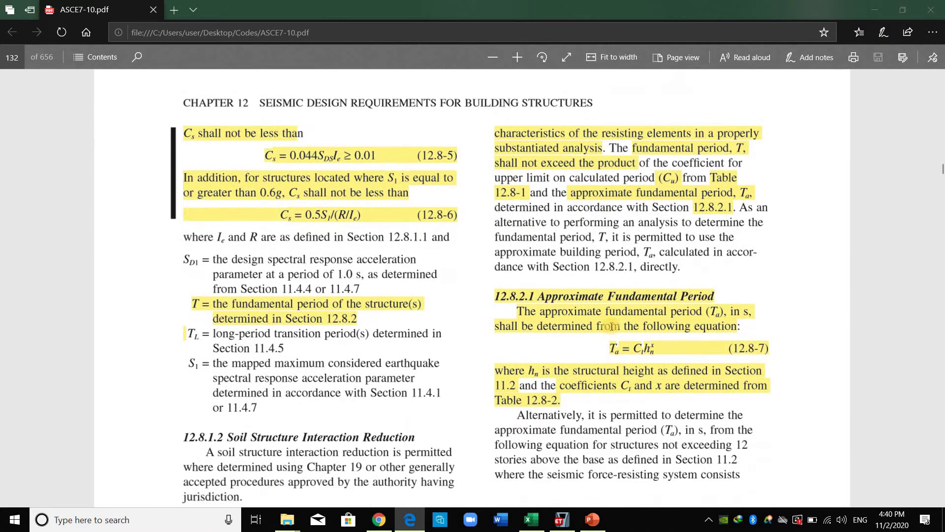
pyautogui.click(611, 325)
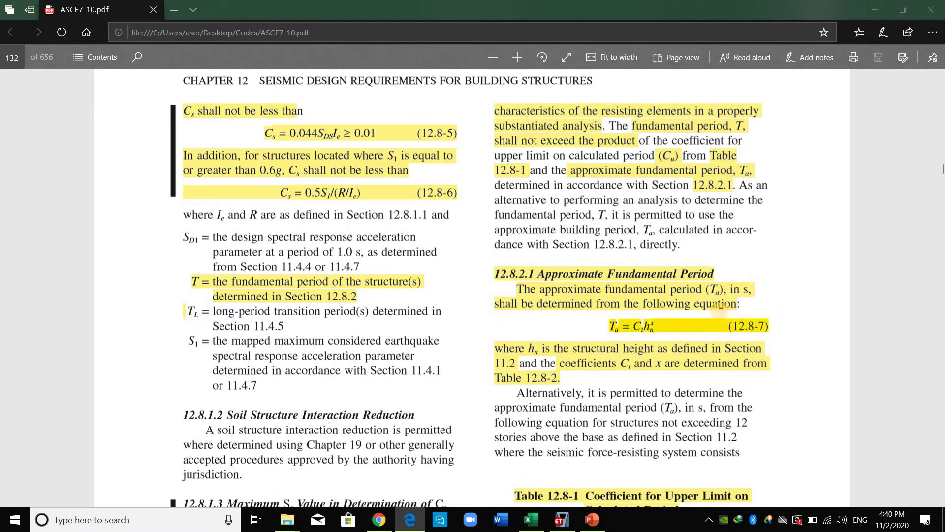
pyautogui.scroll(2, 681, 228)
pyautogui.scroll(-3, 637, 148)
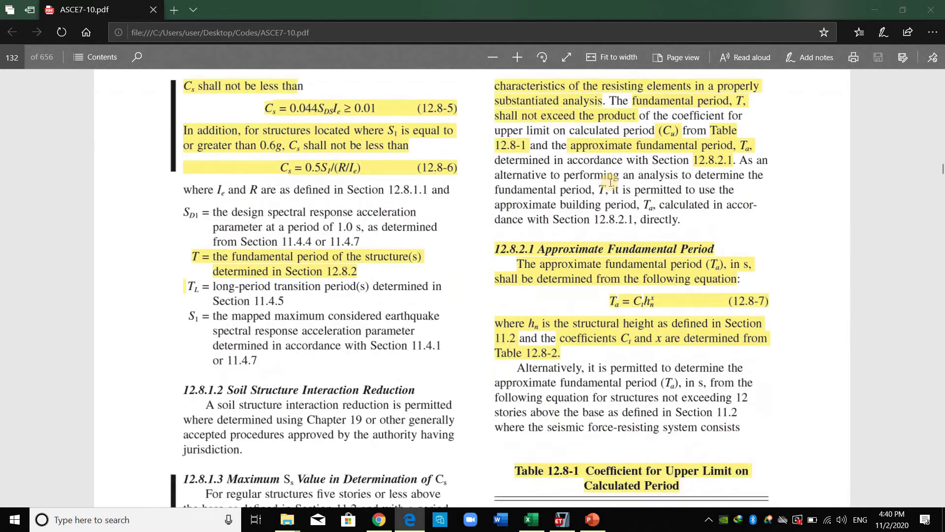
pyautogui.scroll(2, 610, 180)
pyautogui.click(642, 192)
pyautogui.moveTo(641, 191)
pyautogui.mouseDown()
pyautogui.moveTo(709, 236)
pyautogui.moveTo(684, 206)
pyautogui.moveTo(714, 196)
pyautogui.moveTo(575, 211)
pyautogui.moveTo(637, 209)
pyautogui.mouseUp()
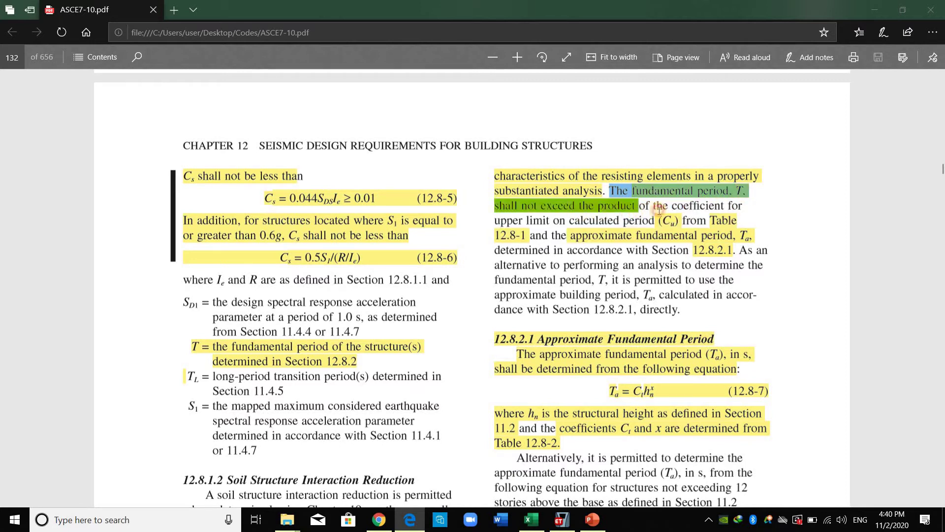
pyautogui.moveTo(722, 207); pyautogui.dragTo(751, 233)
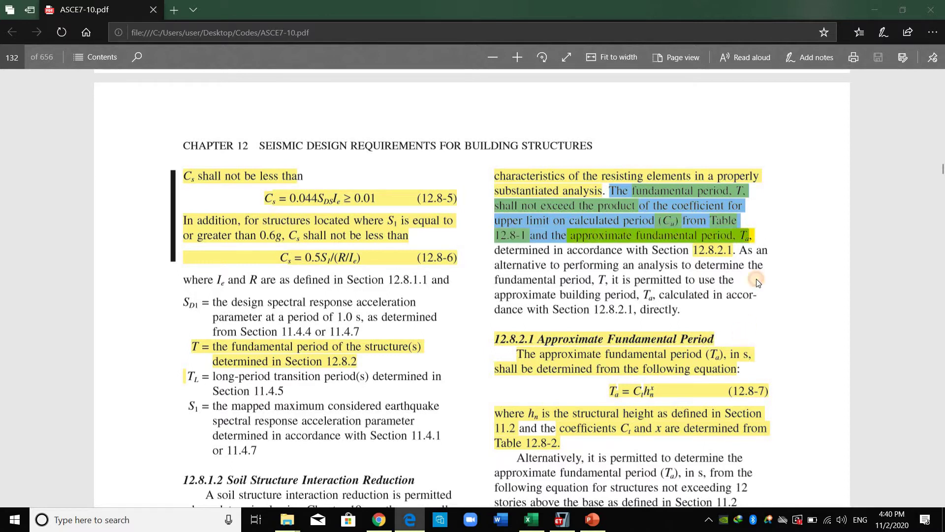
pyautogui.click(700, 365)
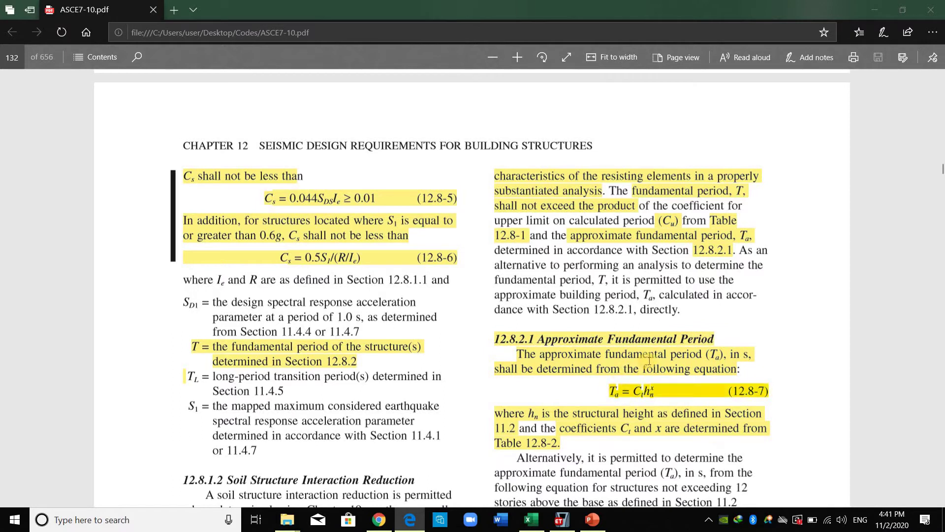
# - Examine Table 12.8-1 for the upper limit coefficient Cu and its governing parameter SD1
pyautogui.scroll(-8, 676, 181)
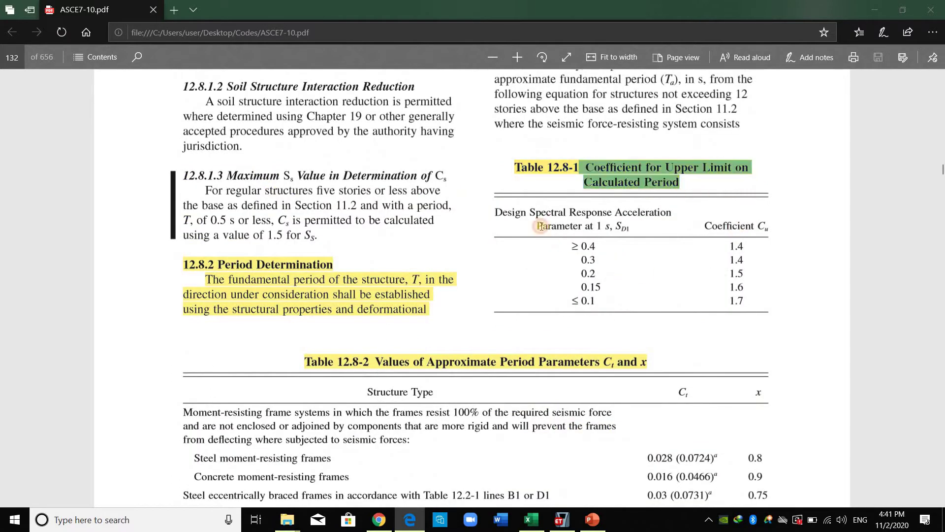
pyautogui.moveTo(496, 211); pyautogui.dragTo(749, 298)
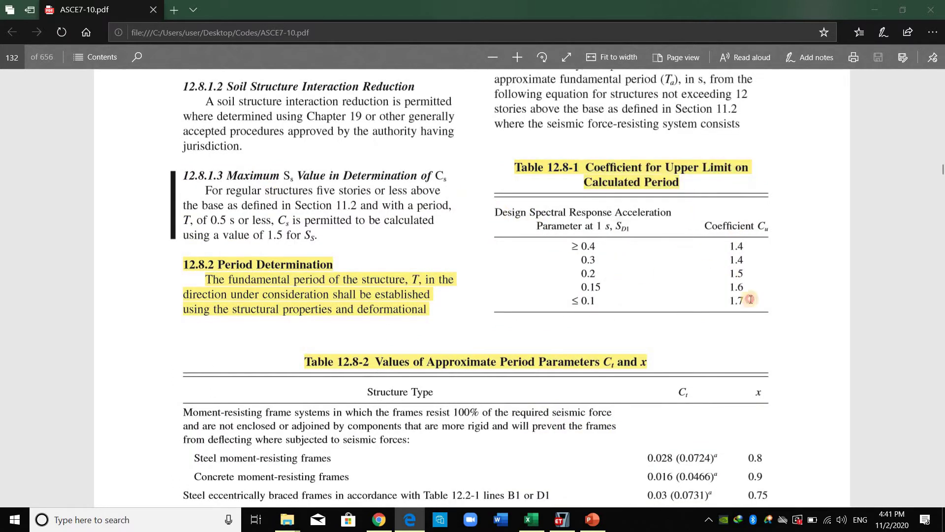
pyautogui.click(619, 227)
pyautogui.doubleClick(633, 229)
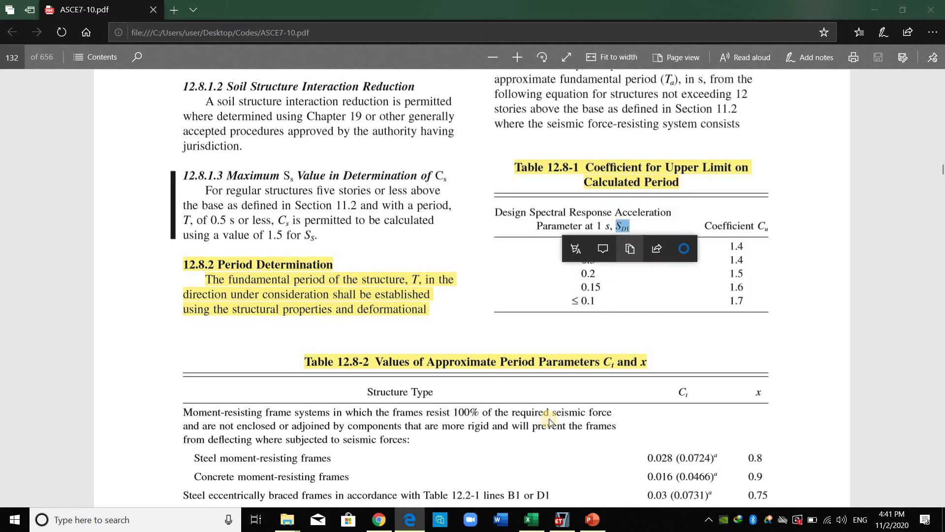
pyautogui.click(447, 498)
pyautogui.scroll(3, 498, 511)
# - Switch to the Cal.Building27 workbook in Excel and review the response modification coefficient and risk category on the ELF sheet
pyautogui.click(530, 520)
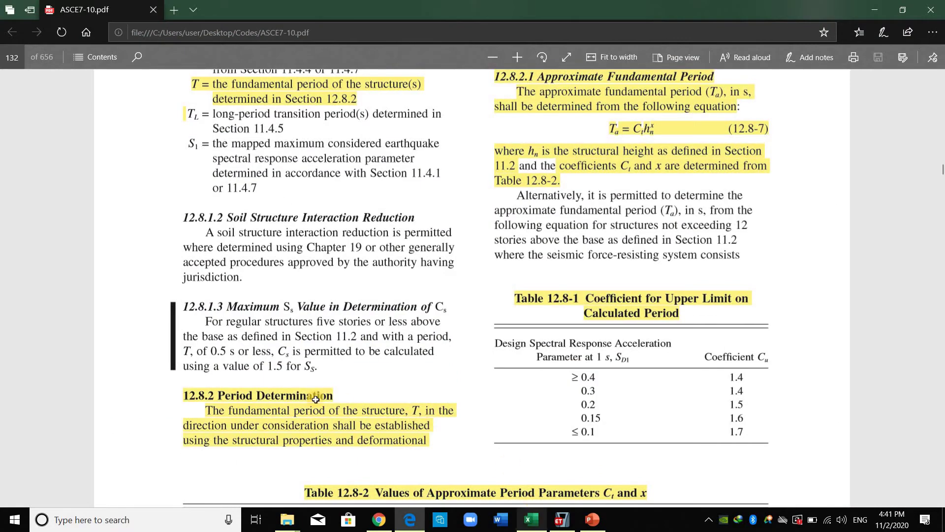
pyautogui.click(246, 269)
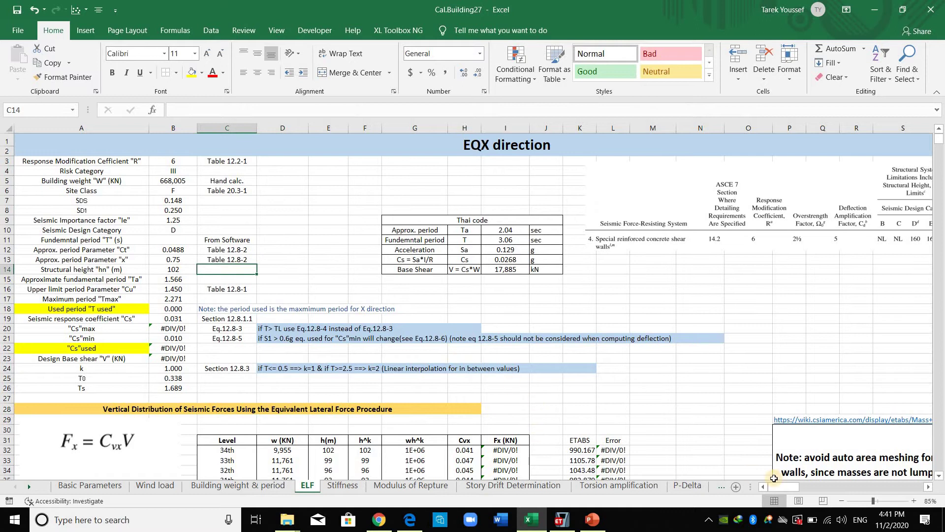
pyautogui.keyDown('ctrl'); pyautogui.scroll(1, 779, 488); pyautogui.keyUp('ctrl')
pyautogui.hscroll(-1, 419, 409)
pyautogui.scroll(1, 420, 409)
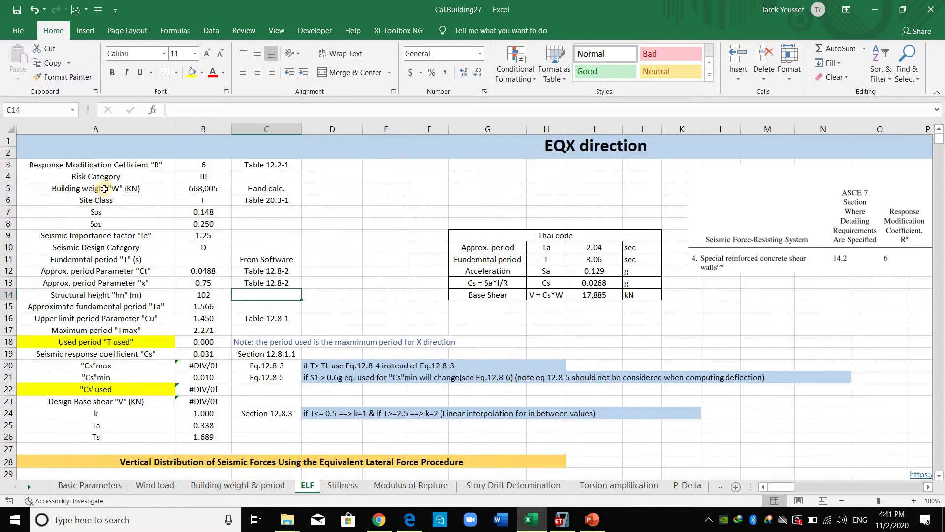
pyautogui.moveTo(148, 168); pyautogui.dragTo(202, 170)
pyautogui.click(206, 180)
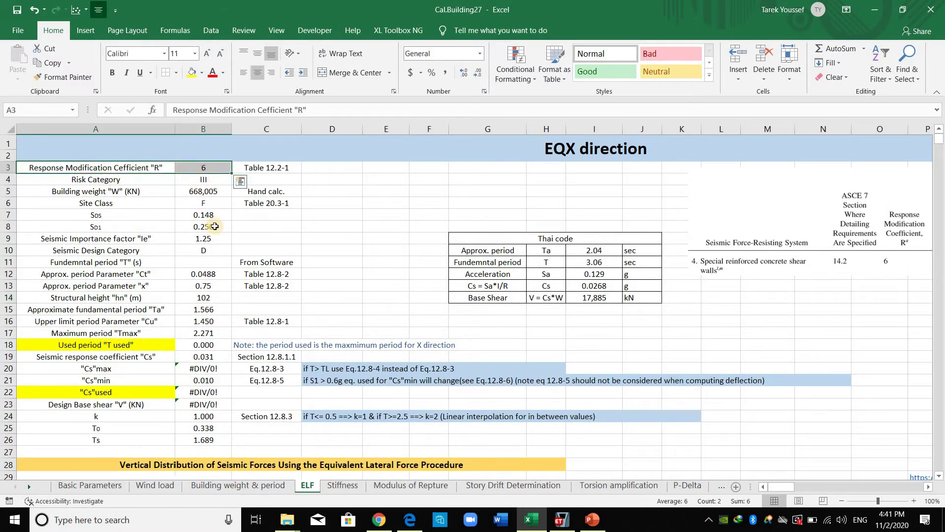
# - Review the ELF inputs from building weight through site class, SDS, SD1, importance factor and design category to fundamental period T
pyautogui.press('Down')
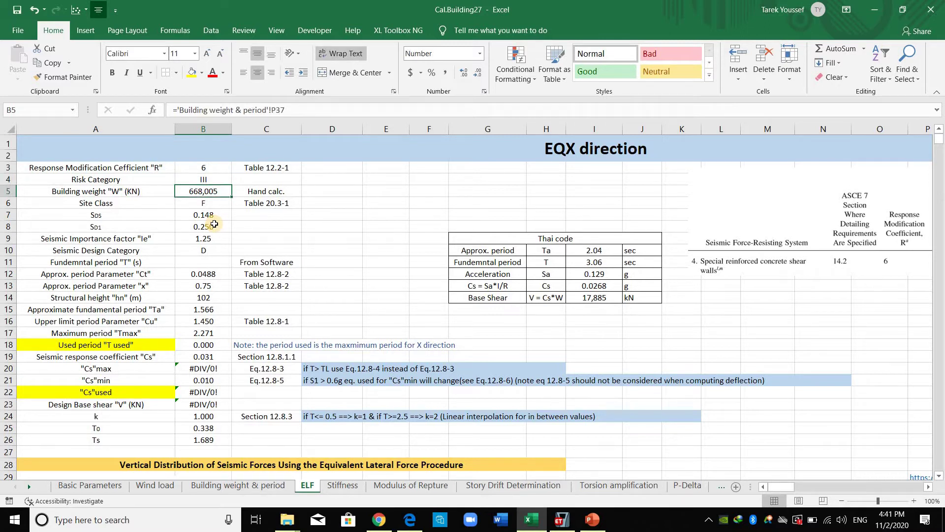
pyautogui.press('Down')
pyautogui.press('Down')
pyautogui.press('Down')
pyautogui.press('Down')
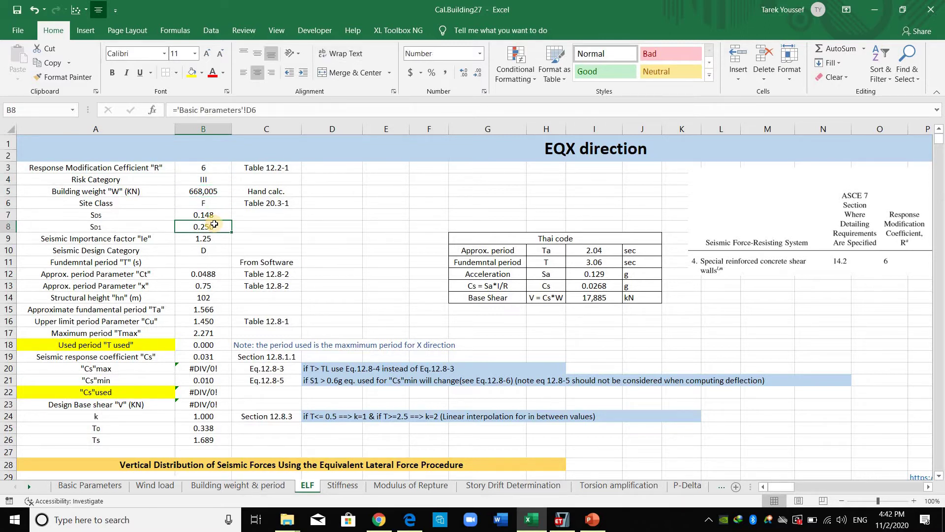
pyautogui.press('Down')
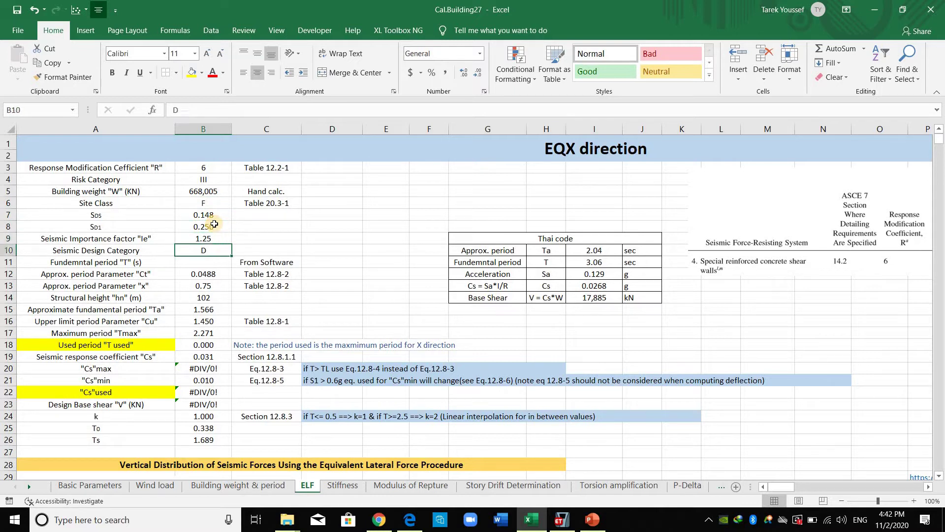
pyautogui.press('Down')
pyautogui.press('Left')
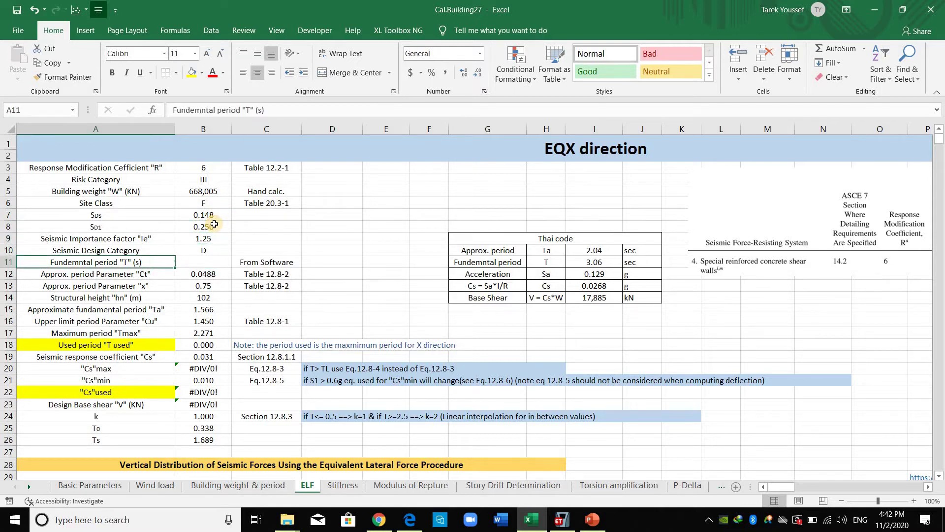
pyautogui.press('Right')
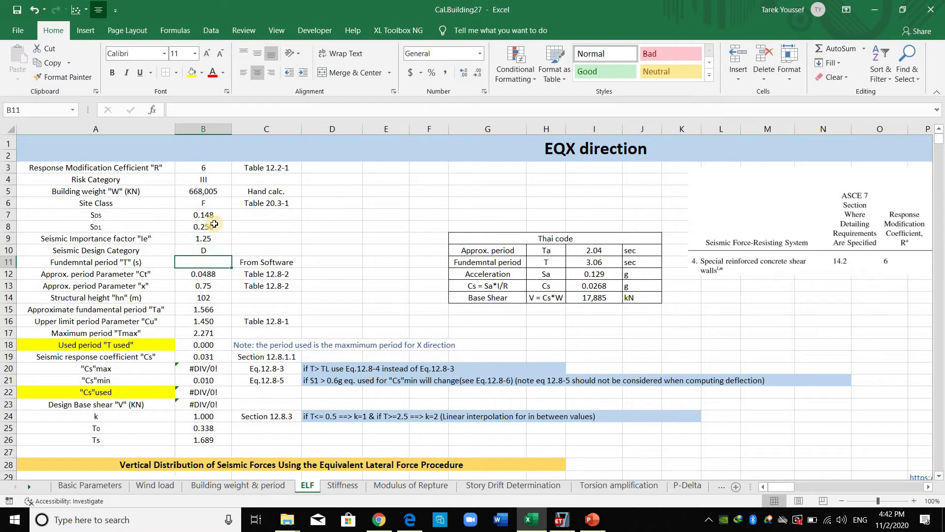
# - Check the Ct cell against the metric value for all other structural systems in Table 12.8-2 of the ASCE7-10 PDF
pyautogui.press('Down')
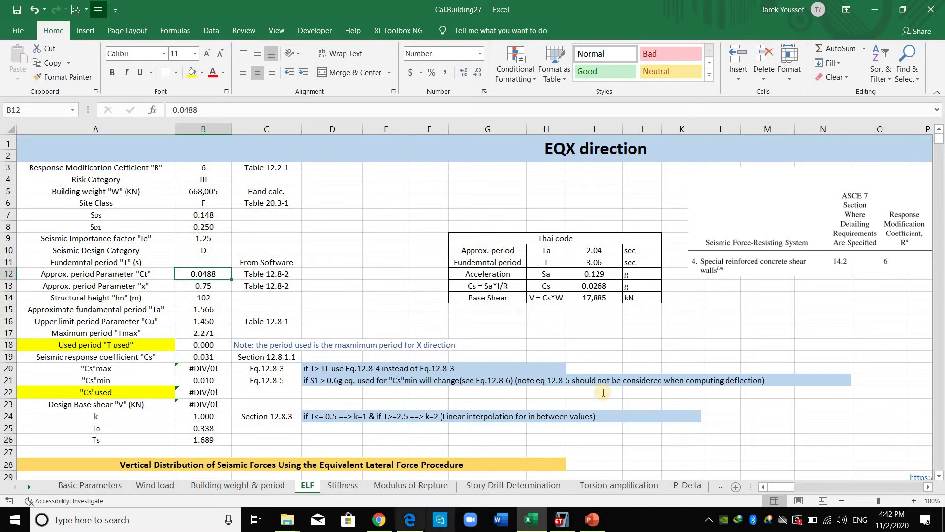
pyautogui.click(410, 519)
pyautogui.scroll(-7, 610, 404)
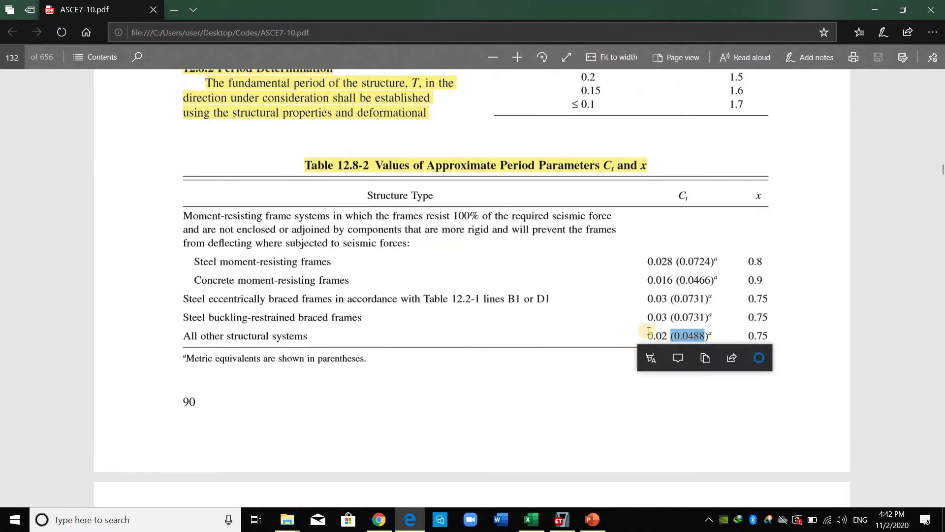
pyautogui.click(188, 361)
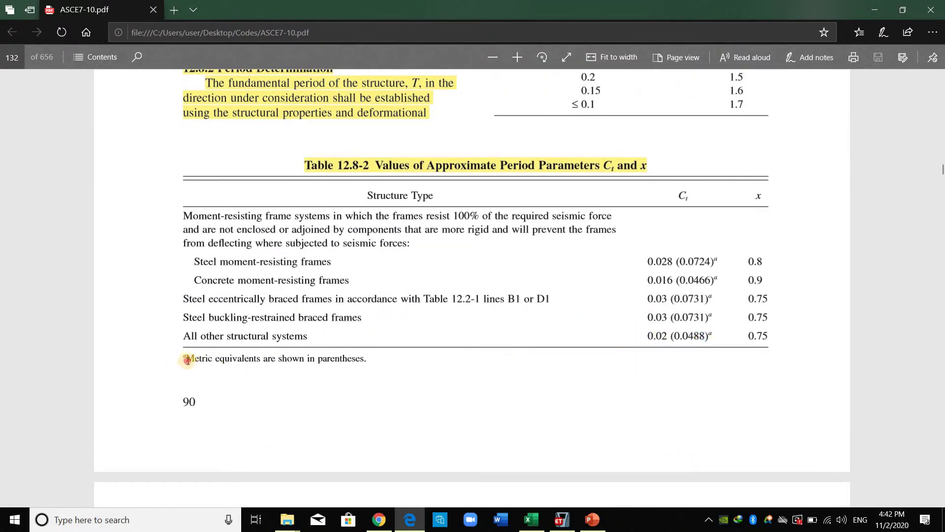
pyautogui.moveTo(235, 360); pyautogui.dragTo(364, 361)
pyautogui.moveTo(686, 359); pyautogui.dragTo(686, 358)
pyautogui.doubleClick(690, 336)
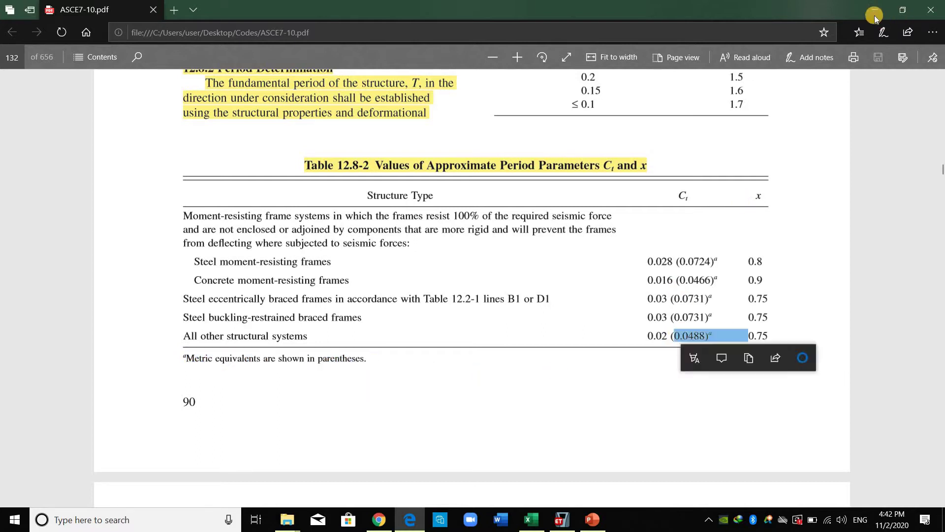
# - Return to the Excel sheet and review parameter x, the structural height and the approximate fundamental period Ta formula
pyautogui.click(875, 11)
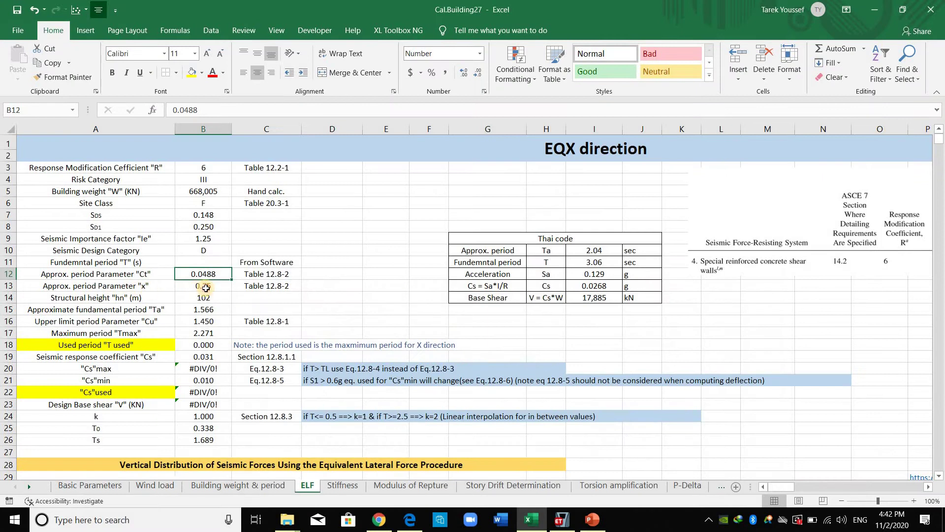
pyautogui.click(206, 288)
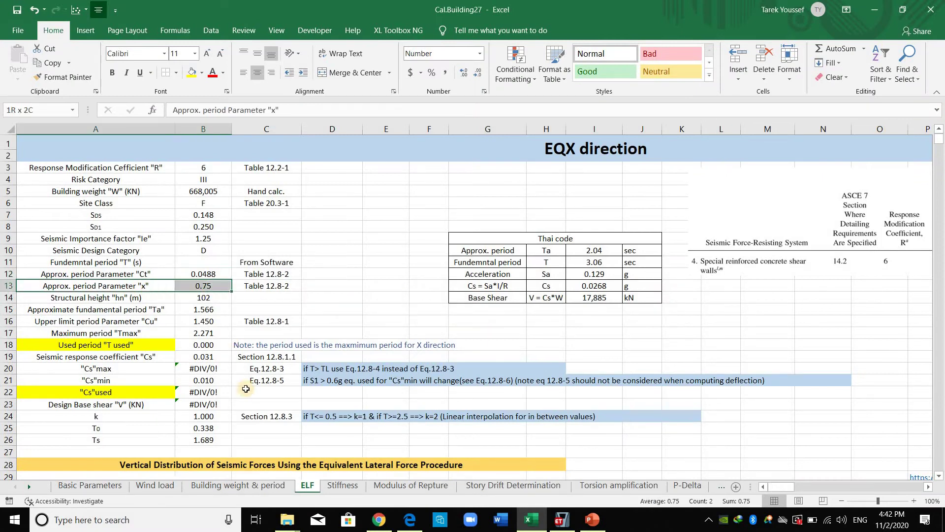
pyautogui.click(212, 301)
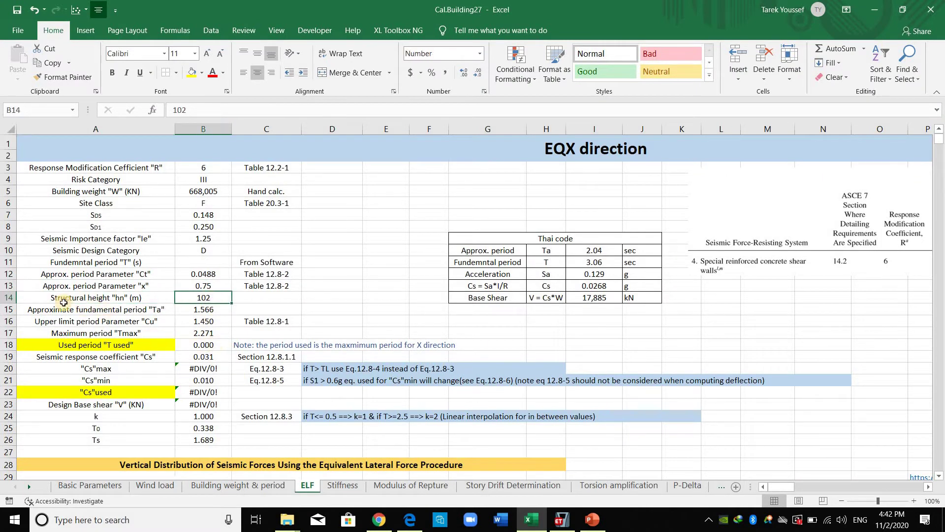
pyautogui.press('Left')
pyautogui.press('Down')
pyautogui.press('Right')
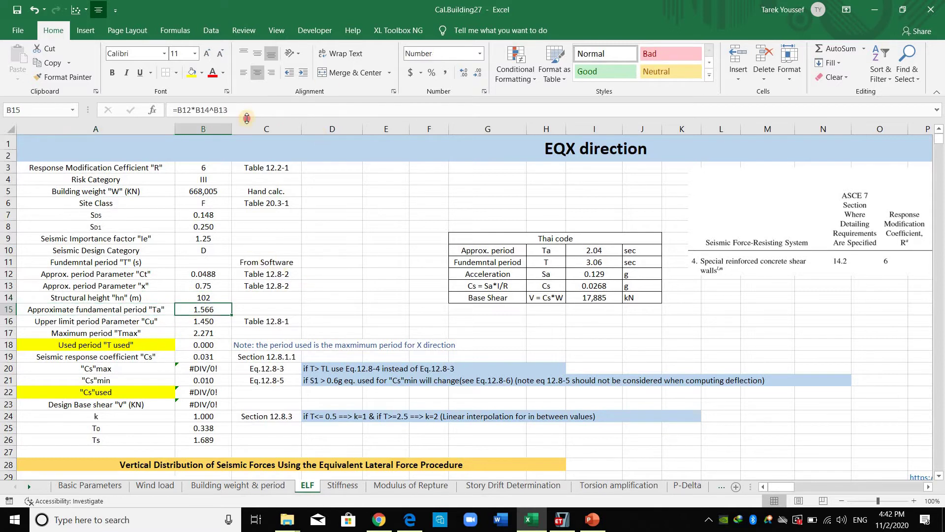
pyautogui.press('F2')
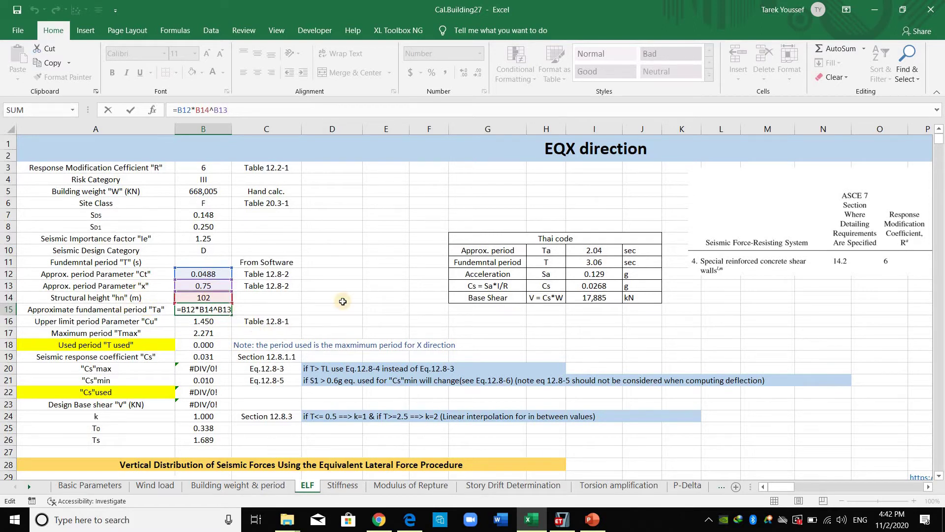
pyautogui.click(335, 298)
# - Check the Cu parameter using SD1 and Table 12.8-1 in the PDF, and inspect the maximum period Tmax formula in Excel
pyautogui.click(197, 323)
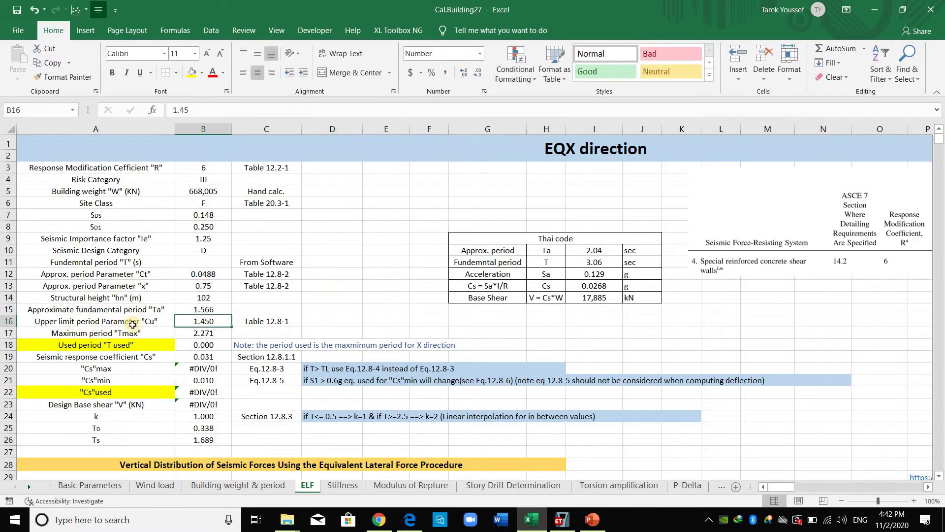
pyautogui.click(416, 525)
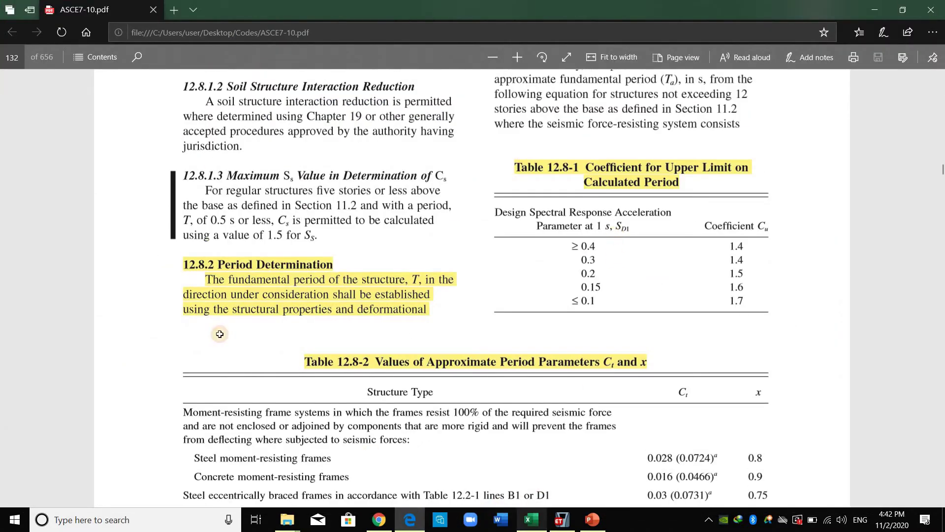
pyautogui.hotkey('alt', 'Tab')
pyautogui.click(201, 228)
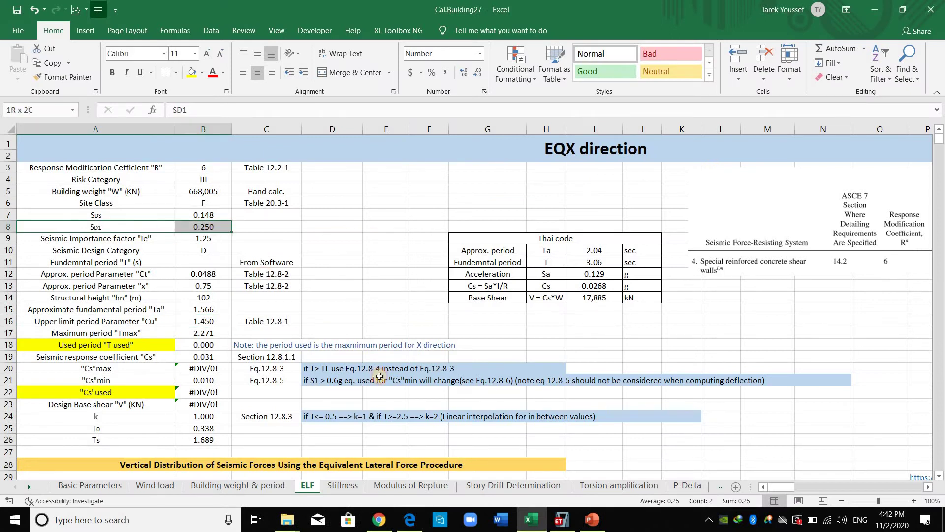
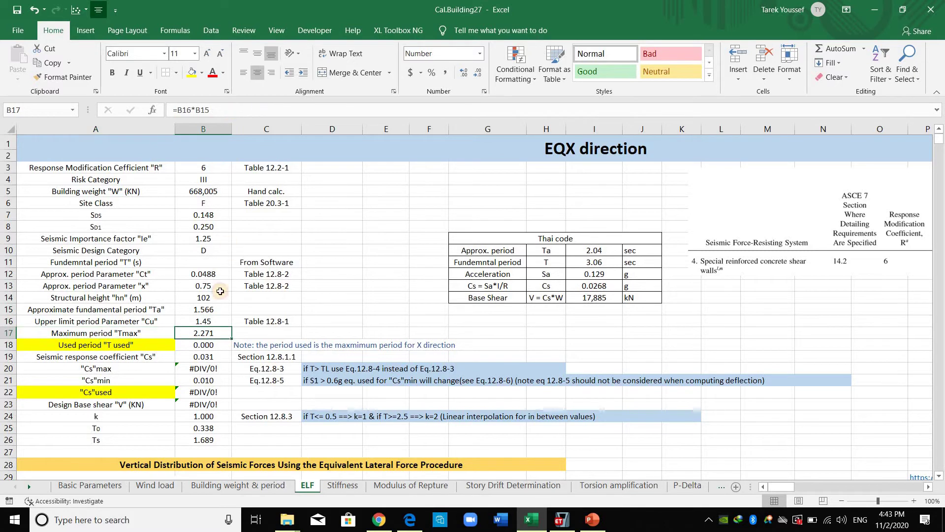
pyautogui.click(310, 310)
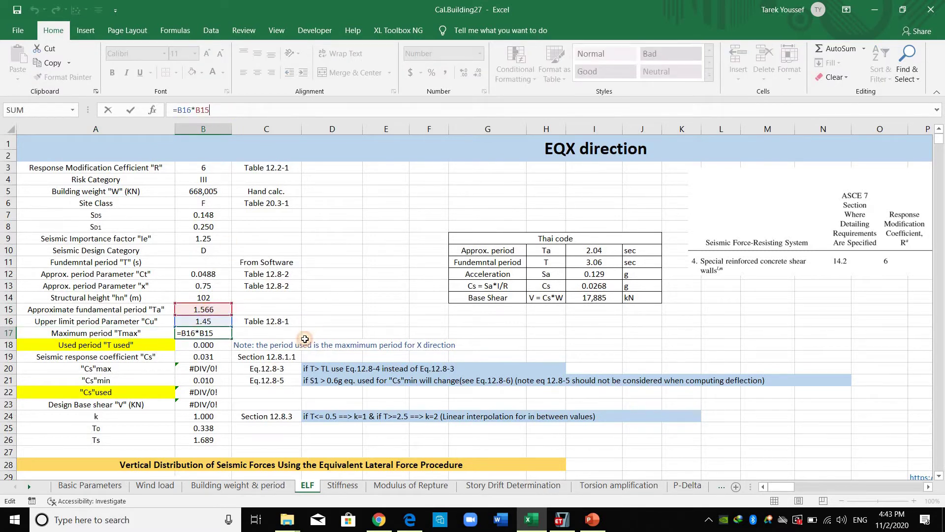
pyautogui.click(199, 343)
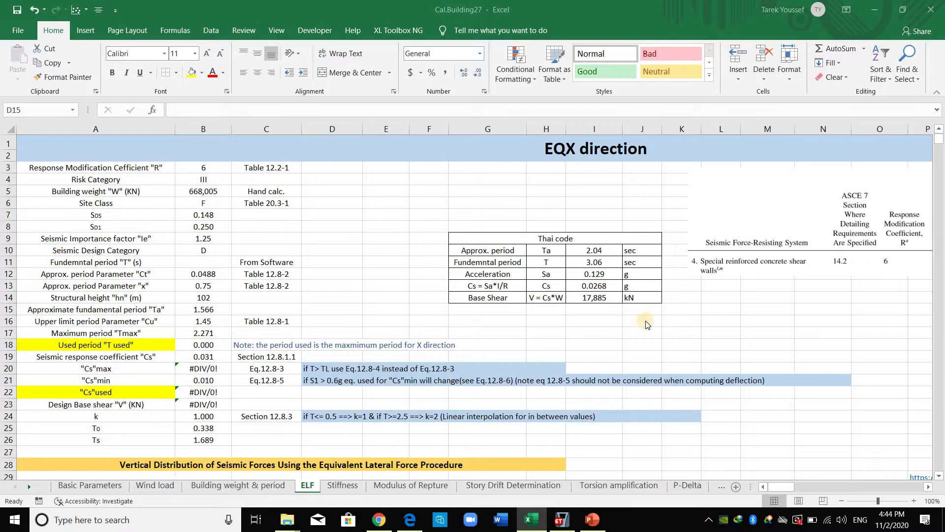
# - Switch to ETABS and display the Modal Participating Mass Ratios table from the structure output's modal information
pyautogui.click(560, 519)
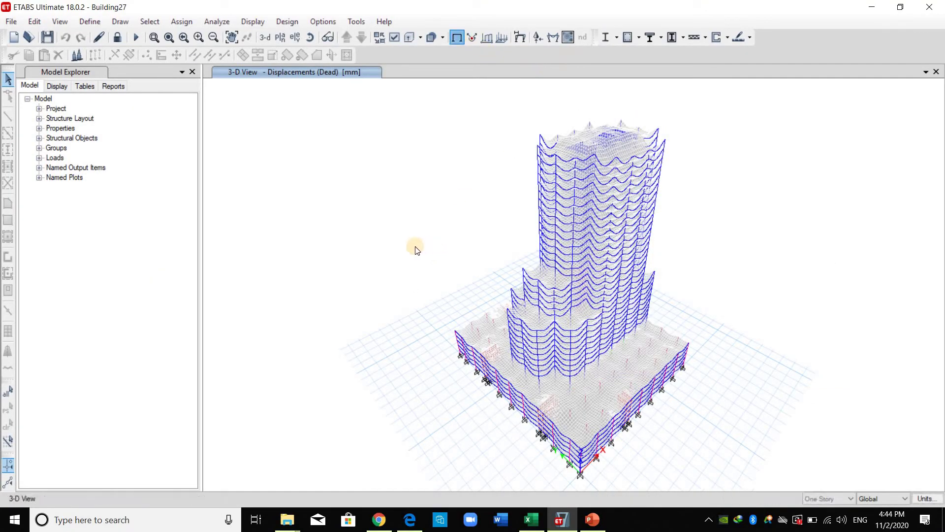
pyautogui.click(260, 22)
pyautogui.click(297, 320)
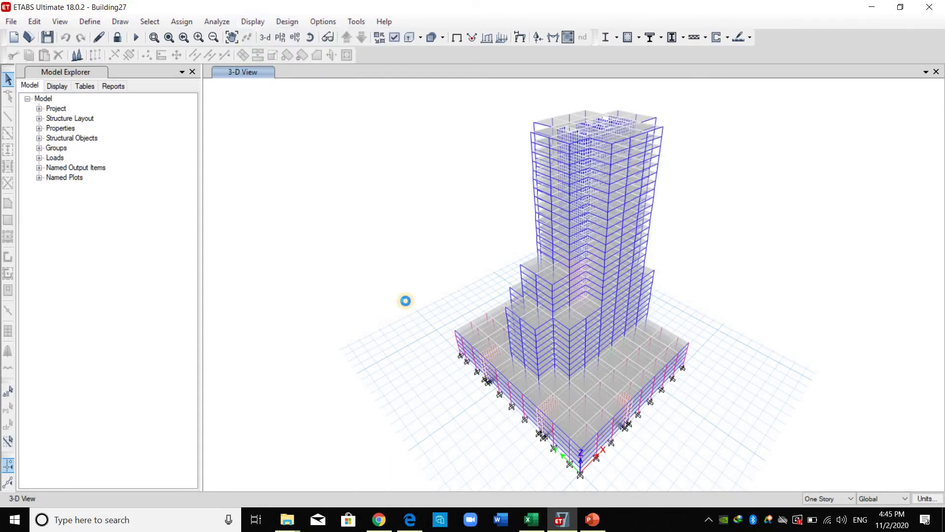
pyautogui.click(237, 245)
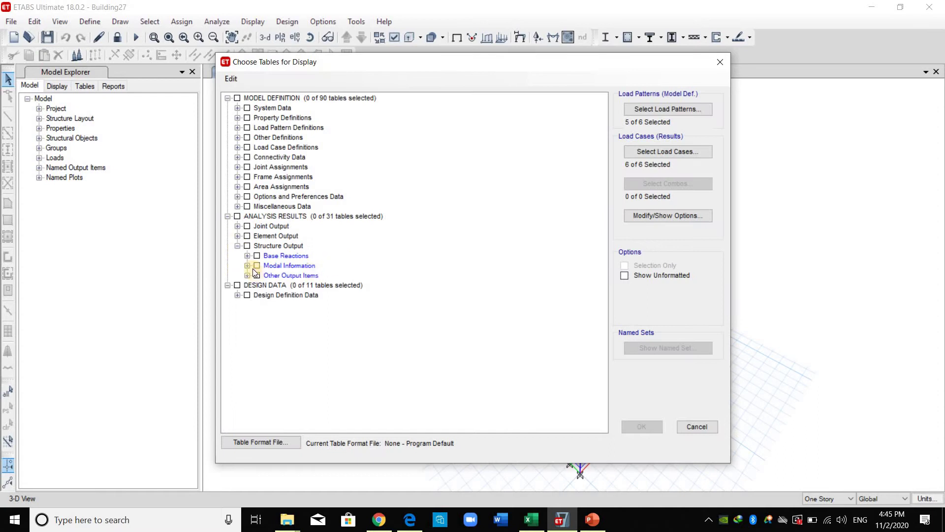
pyautogui.click(247, 265)
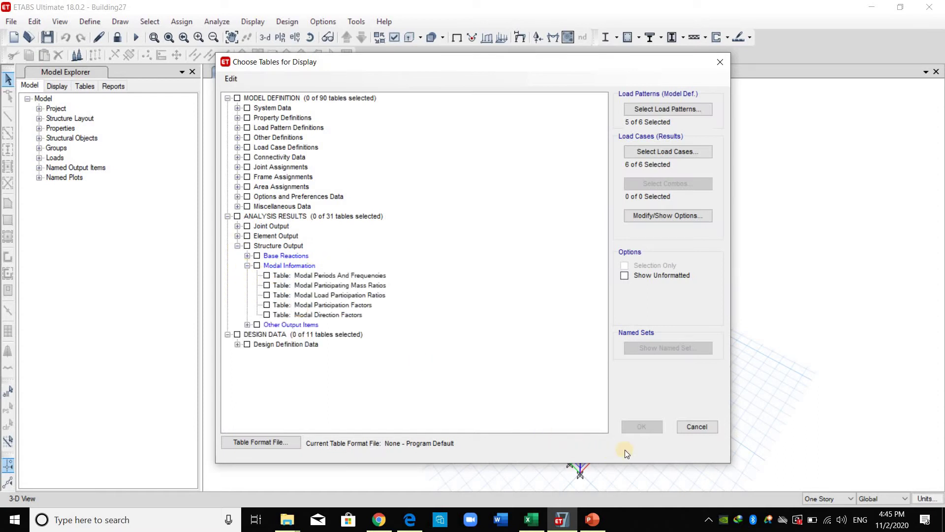
pyautogui.click(644, 430)
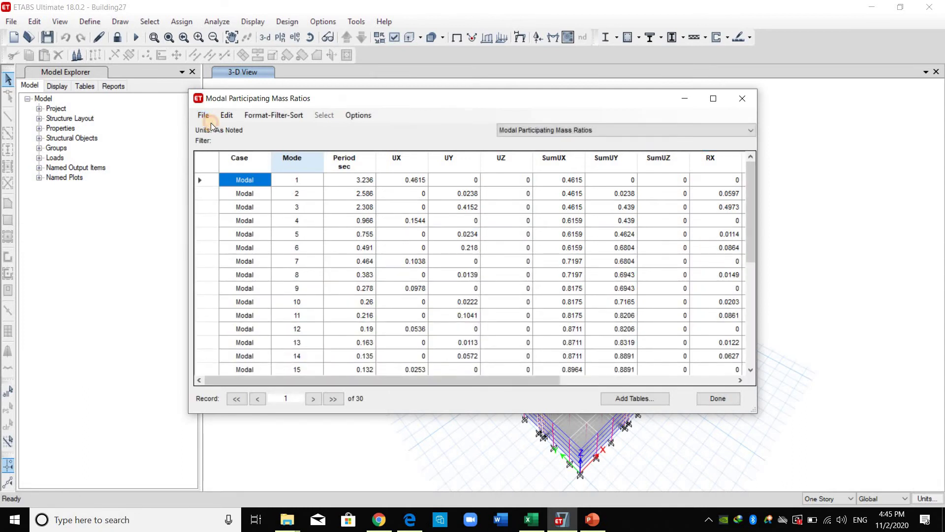
# - Export the modal participating mass ratios table to Excel and maximize the new workbook
pyautogui.moveTo(391, 128)
pyautogui.click(424, 128)
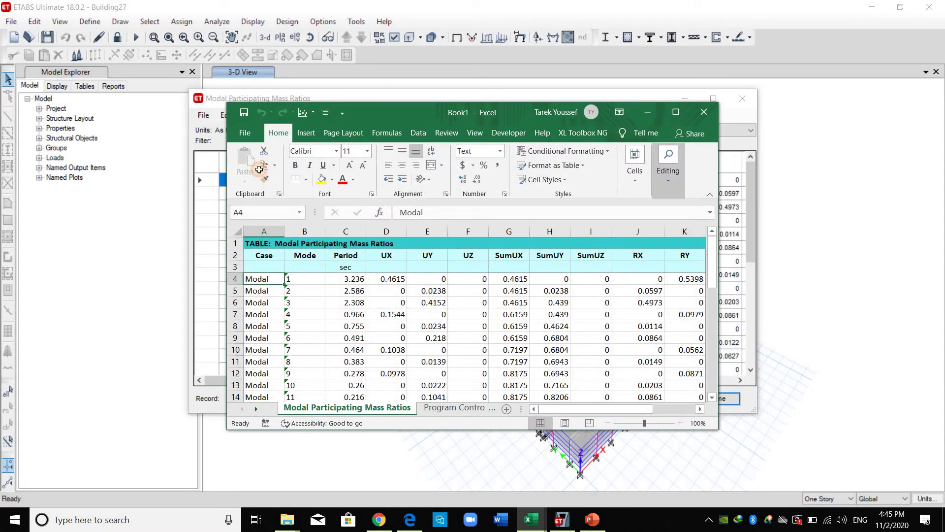
pyautogui.click(675, 112)
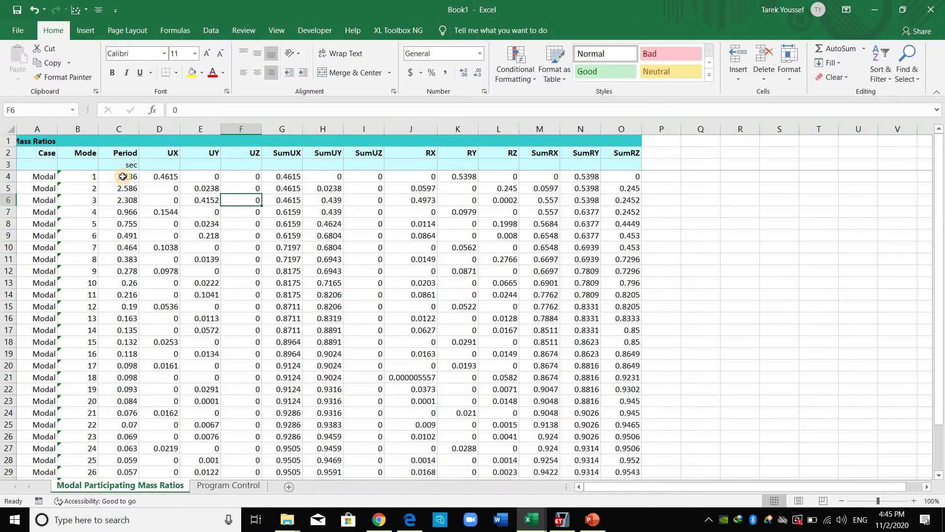
# - Examine the mode 1 period and the translational UX, UY, UZ and rotational RX, RY, RZ mass ratio columns
pyautogui.click(123, 176)
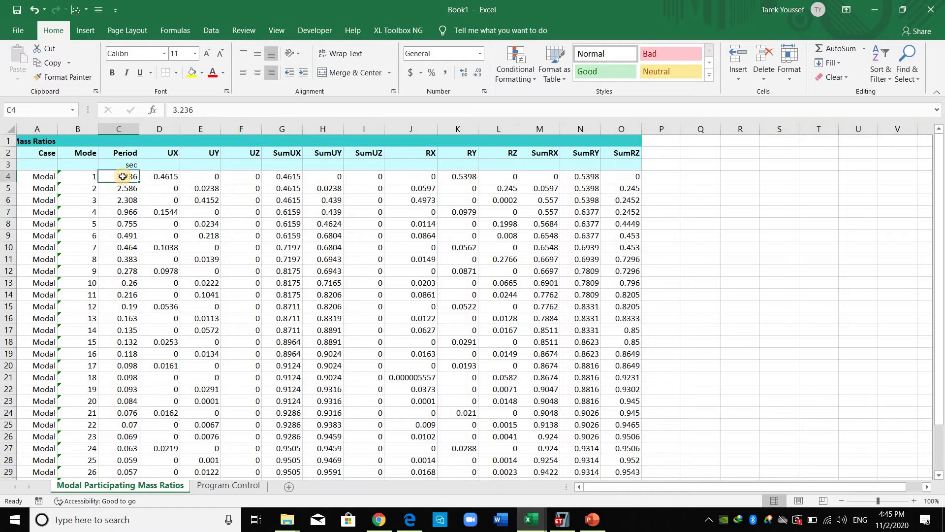
pyautogui.click(160, 235)
pyautogui.click(164, 178)
pyautogui.click(240, 200)
pyautogui.click(173, 164)
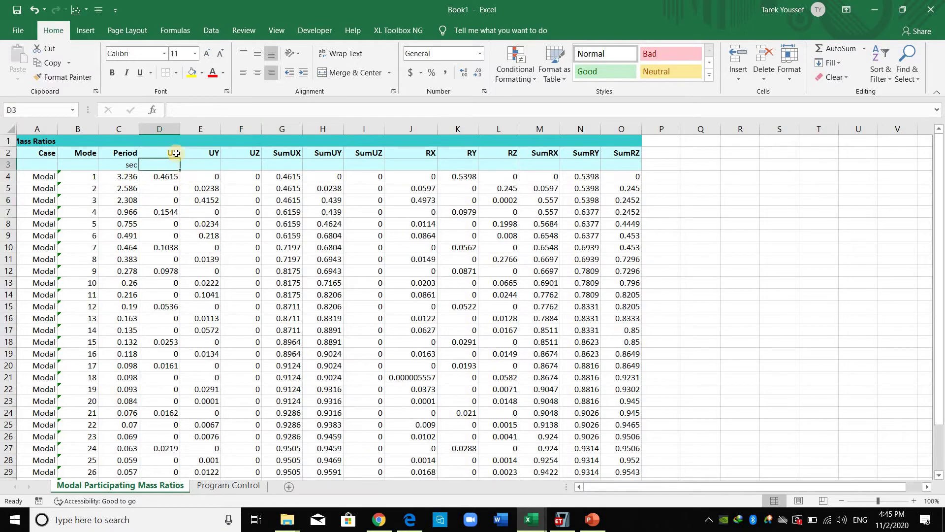
pyautogui.moveTo(168, 154); pyautogui.dragTo(212, 153)
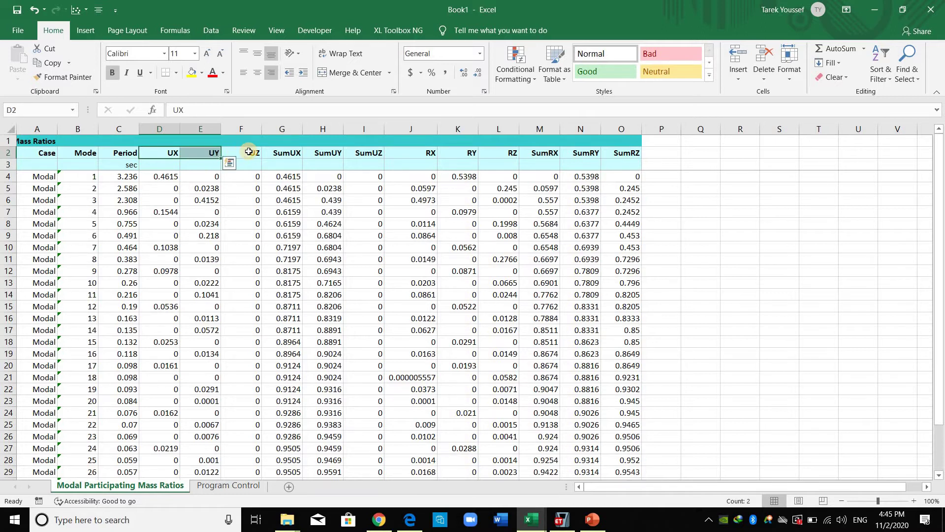
pyautogui.click(249, 153)
pyautogui.press('Down')
pyautogui.press('Down')
pyautogui.press('Down')
pyautogui.press('Down')
pyautogui.press('Down')
pyautogui.press('Down')
pyautogui.press('Down')
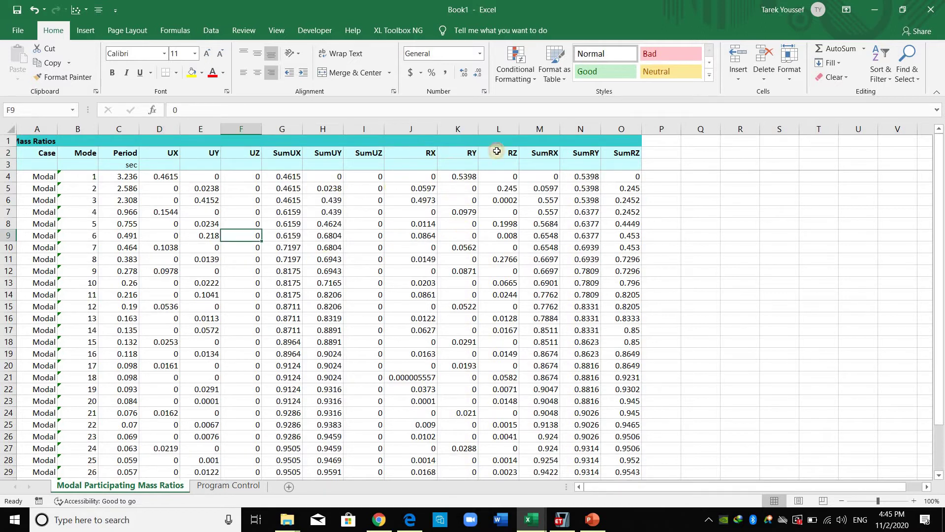
pyautogui.moveTo(413, 153); pyautogui.dragTo(497, 153)
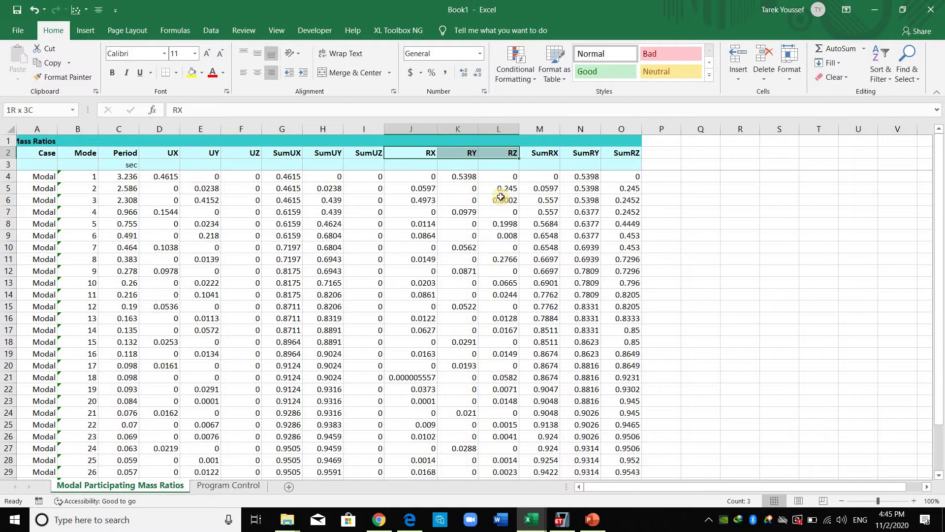
# - Copy the RZ column over the UZ column in the exported table
pyautogui.click(494, 129)
pyautogui.rightClick(495, 131)
pyautogui.click(512, 150)
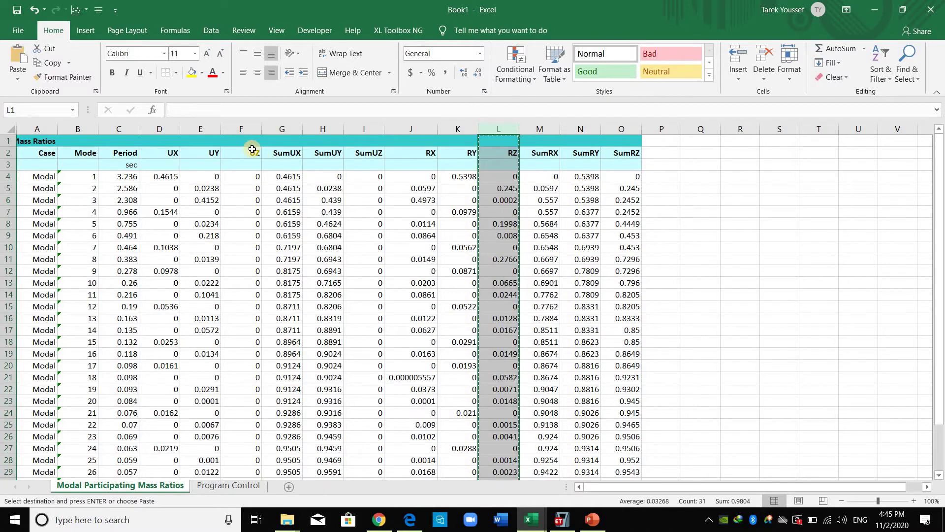
pyautogui.click(250, 143)
pyautogui.hotkey('ctrl', 'v')
pyautogui.click(337, 199)
pyautogui.press('Escape')
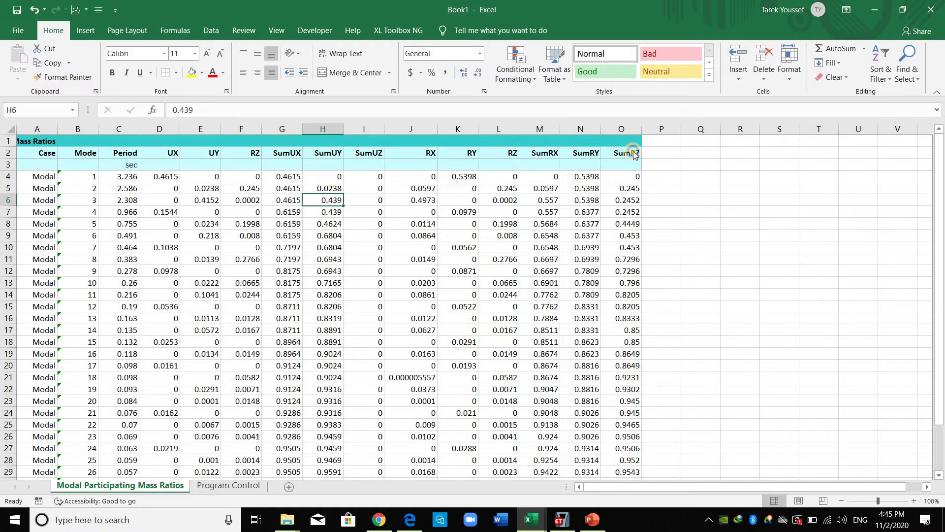
# - Copy the SumRZ column over the SumUZ column in the exported table
pyautogui.click(621, 129)
pyautogui.rightClick(623, 130)
pyautogui.click(634, 154)
pyautogui.click(364, 142)
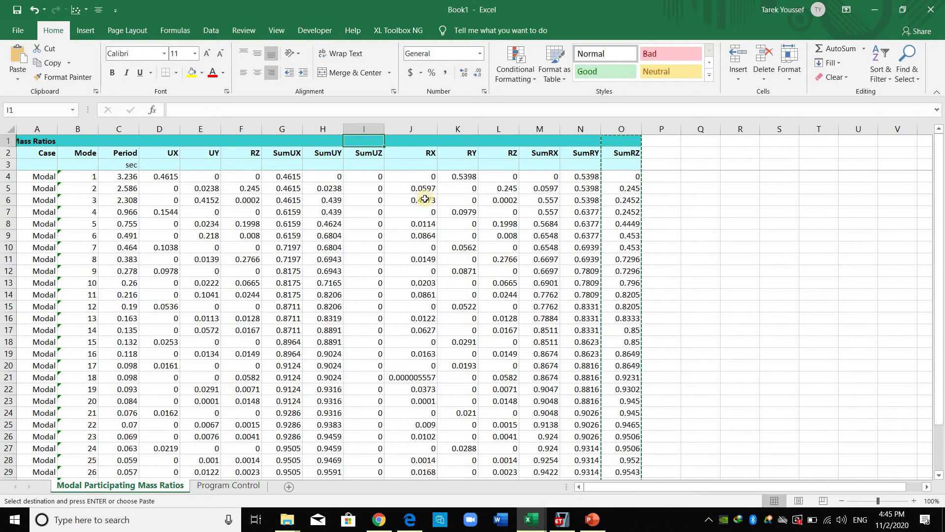
pyautogui.click(364, 129)
pyautogui.hotkey('ctrl', 'v')
pyautogui.press('Escape')
# - Delete columns J through O, from RX to the original SumRZ, from the exported table
pyautogui.moveTo(411, 129); pyautogui.dragTo(660, 228)
pyautogui.rightClick(634, 129)
pyautogui.click(650, 218)
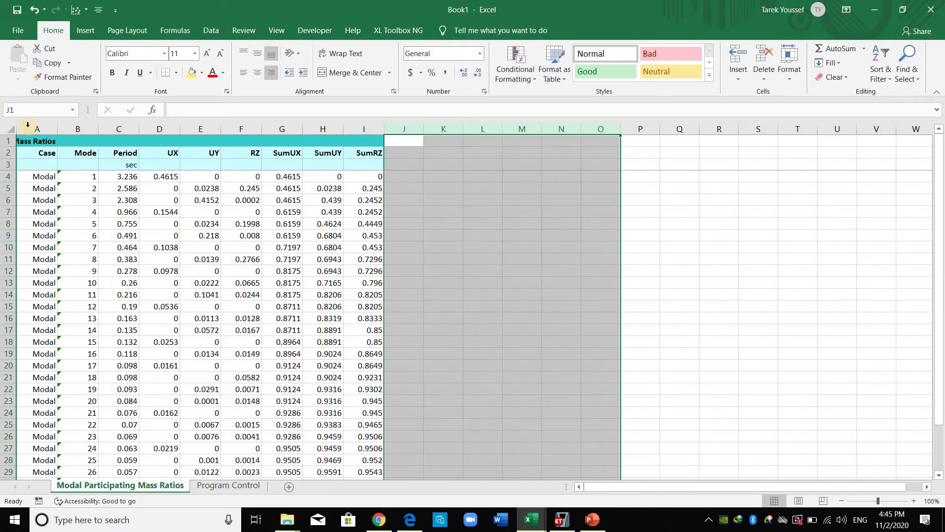
pyautogui.click(322, 224)
# - Center the contents of every cell in the exported sheet horizontally
pyautogui.click(9, 129)
pyautogui.click(258, 73)
pyautogui.click(258, 72)
pyautogui.click(119, 198)
# - Copy all modal values starting at C4 into Y7 of the Gross moment of inertia (EI) table on the Building weight & period sheet
pyautogui.click(130, 176)
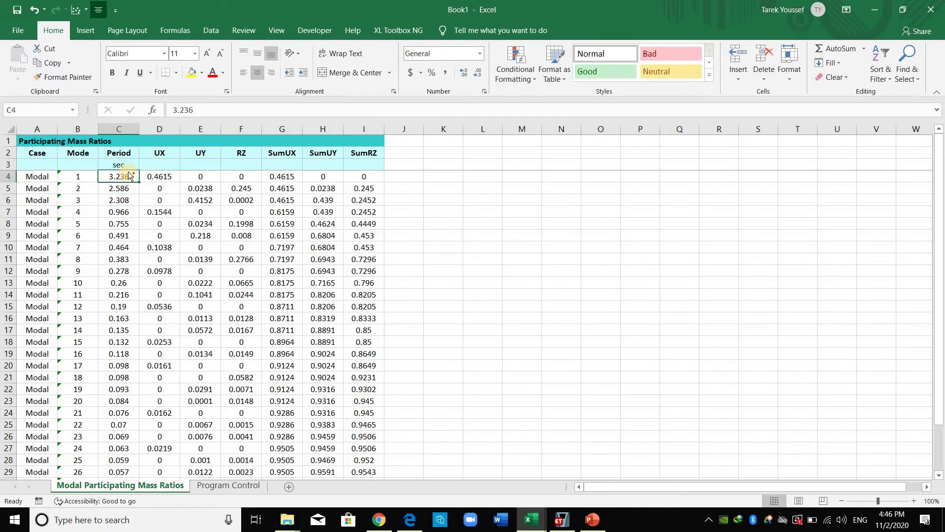
pyautogui.hotkey('ctrl', 'shift', 'Right')
pyautogui.hotkey('ctrl', 'shift', 'Down')
pyautogui.hotkey('ctrl', 'c')
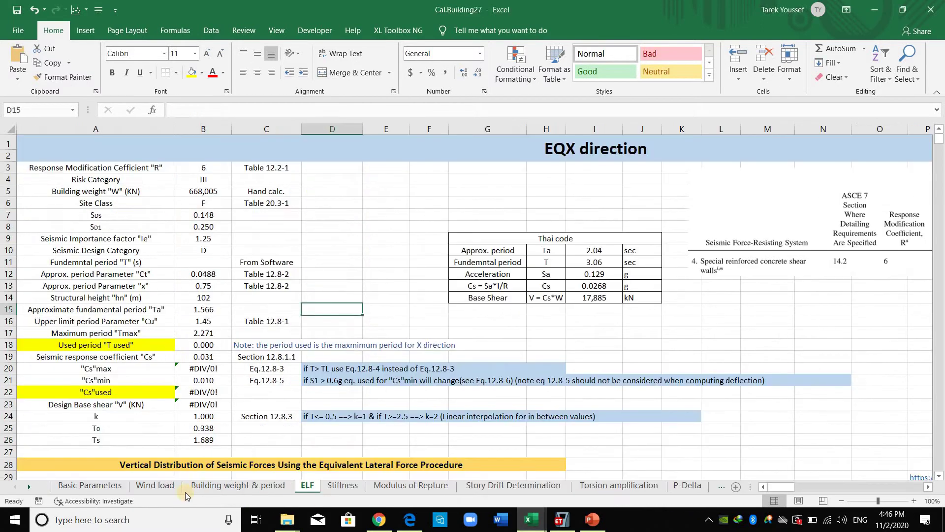
pyautogui.click(185, 492)
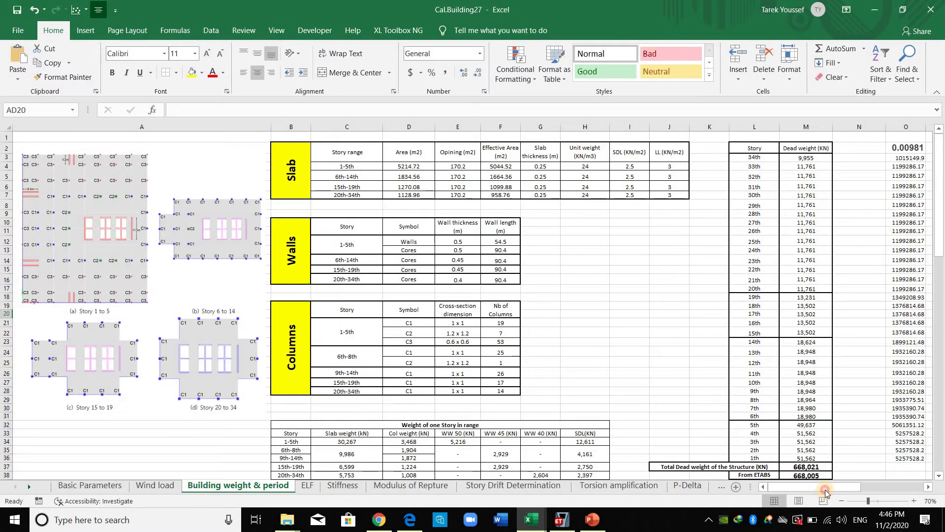
pyautogui.moveTo(825, 490); pyautogui.dragTo(862, 485)
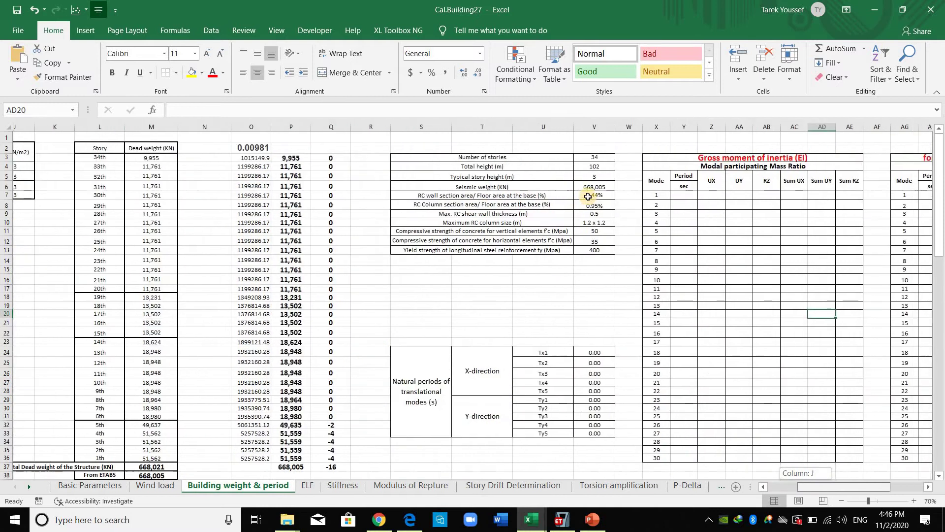
pyautogui.moveTo(588, 195); pyautogui.dragTo(579, 195)
pyautogui.press('Left')
pyautogui.hotkey('ctrl', 'v')
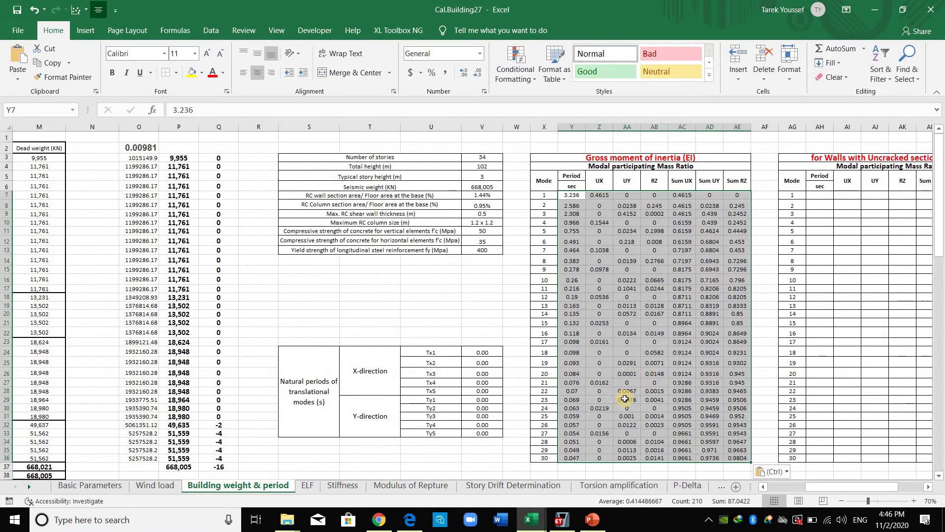
# - Apply All Borders to the pasted modal values in the Gross moment of inertia (EI) table
pyautogui.scroll(-3, 730, 441)
pyautogui.moveTo(808, 485); pyautogui.dragTo(821, 485)
pyautogui.scroll(1, 493, 275)
pyautogui.moveTo(386, 145); pyautogui.dragTo(555, 410)
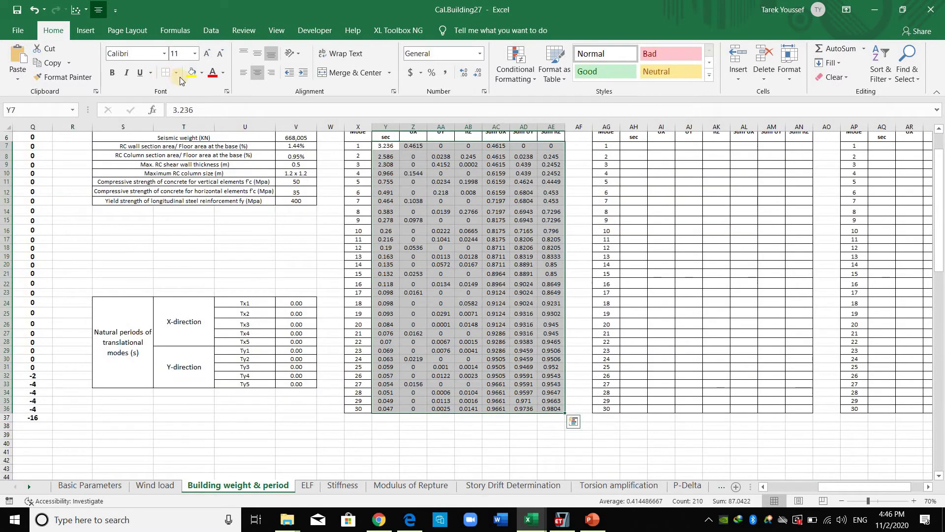
pyautogui.click(212, 181)
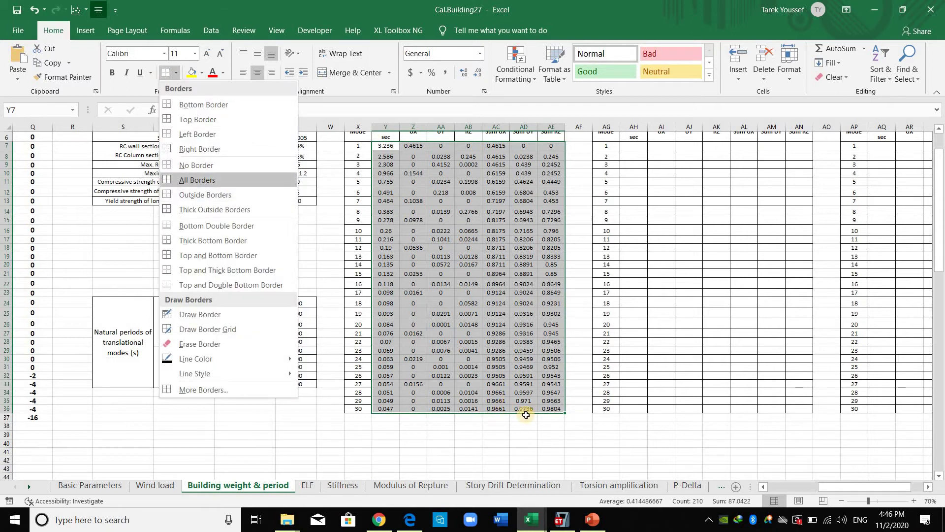
# - Format the mode 30 Sum UX, Sum UY and Sum RZ cells as bold red percentages
pyautogui.click(496, 409)
pyautogui.scroll(2, 541, 414)
pyautogui.keyDown('ctrl'); pyautogui.scroll(2, 561, 414); pyautogui.keyUp('ctrl')
pyautogui.scroll(-2, 534, 404)
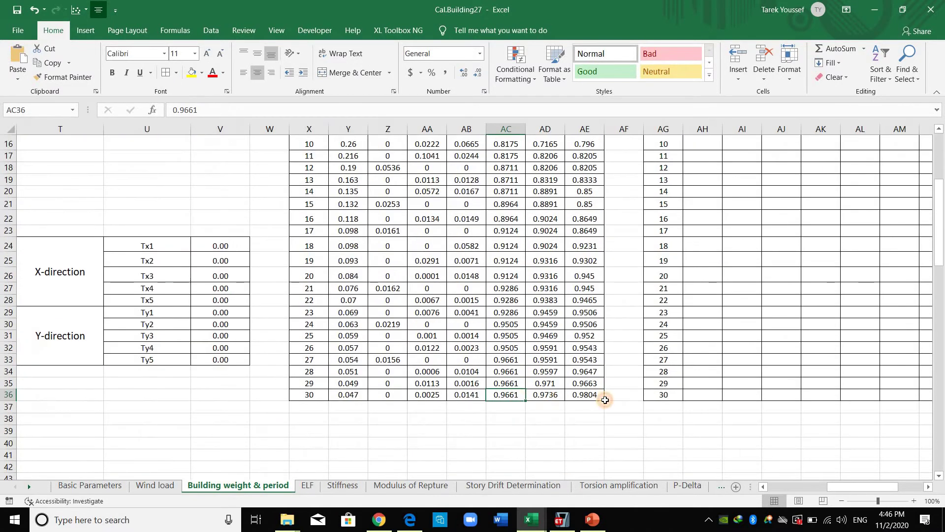
pyautogui.click(536, 405)
pyautogui.moveTo(514, 396); pyautogui.dragTo(595, 398)
pyautogui.click(430, 73)
pyautogui.click(558, 430)
pyautogui.moveTo(513, 386); pyautogui.dragTo(514, 394)
pyautogui.moveTo(514, 394); pyautogui.dragTo(585, 396)
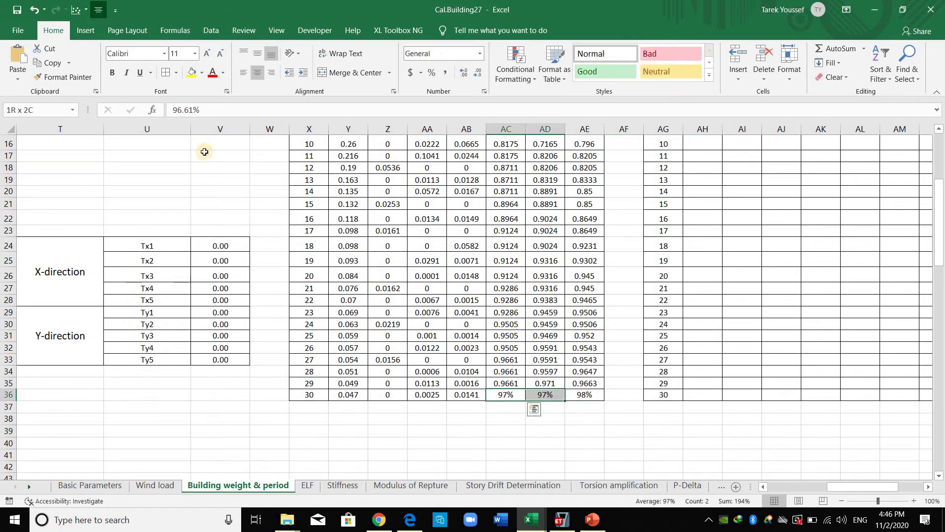
pyautogui.click(113, 74)
pyautogui.click(546, 407)
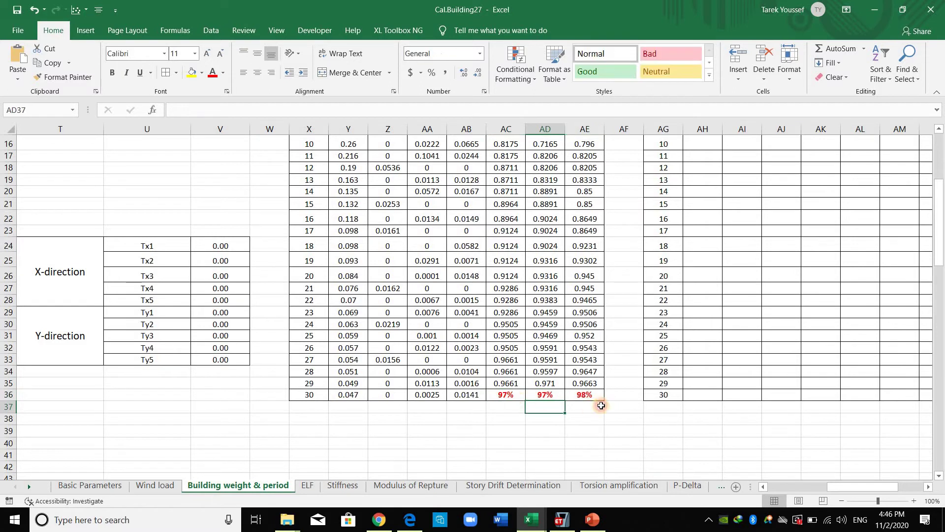
pyautogui.moveTo(594, 399); pyautogui.dragTo(490, 400)
# - Format the mode 1 UX mass ratio in Z7 as a bold red percentage
pyautogui.scroll(5, 320, 252)
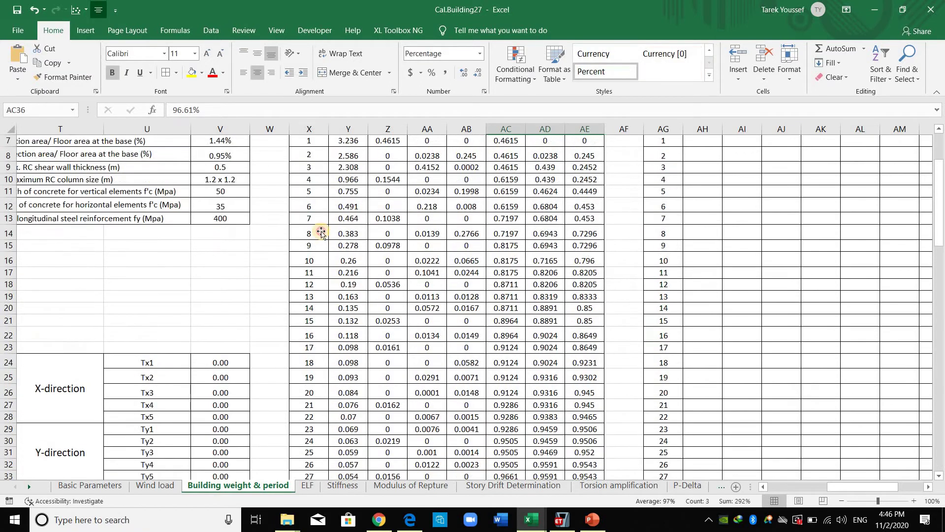
pyautogui.click(319, 226)
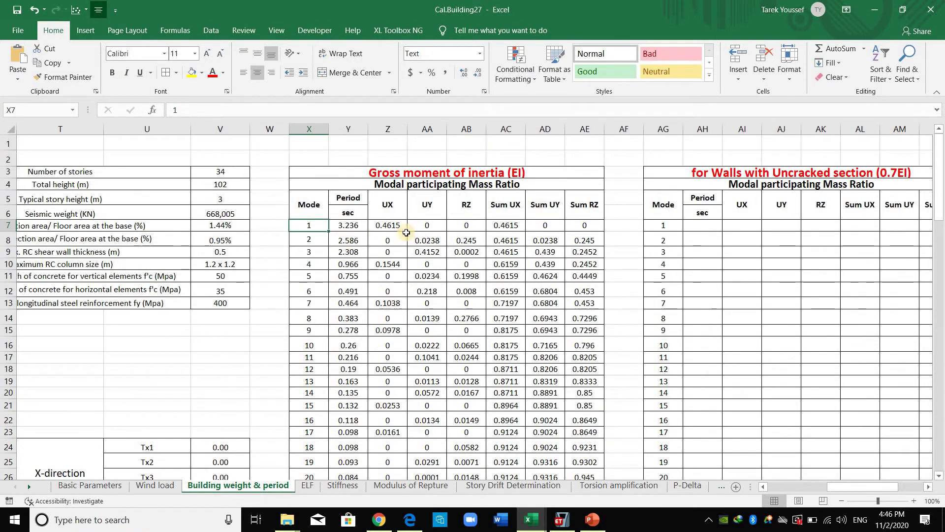
pyautogui.press('Right')
pyautogui.press('Right')
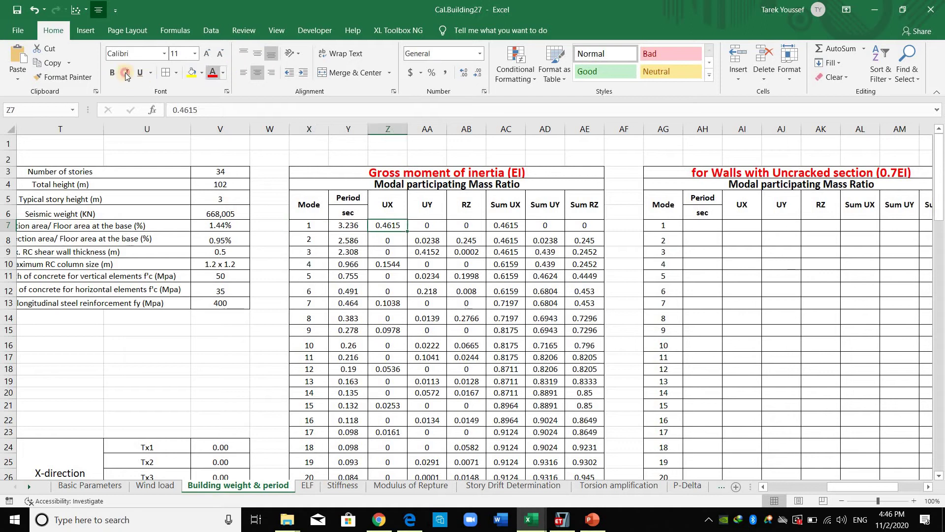
pyautogui.click(431, 72)
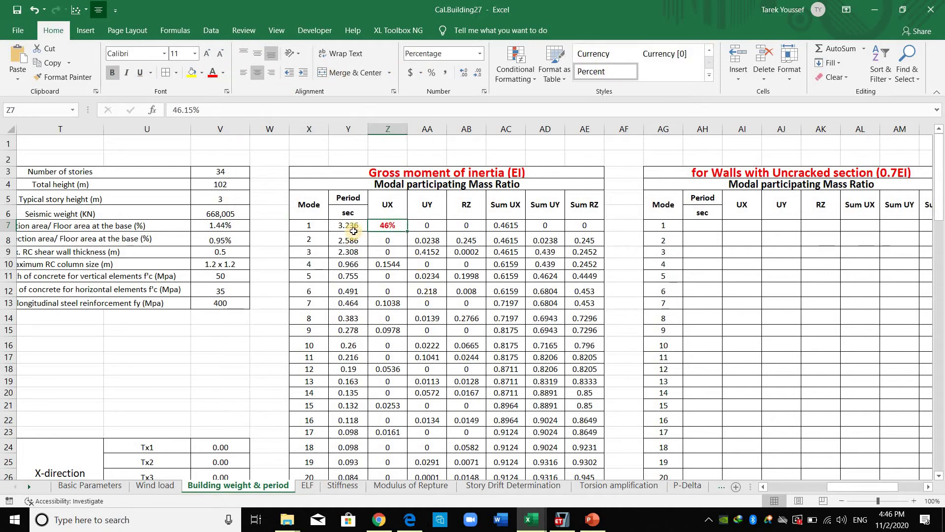
# - Review the mode 1 row and the mode 3 UY mass ratio to identify the governing mode in each direction
pyautogui.press('Down')
pyautogui.press('Down')
pyautogui.press('Down')
pyautogui.press('Right')
pyautogui.moveTo(308, 225); pyautogui.dragTo(578, 225)
pyautogui.click(427, 251)
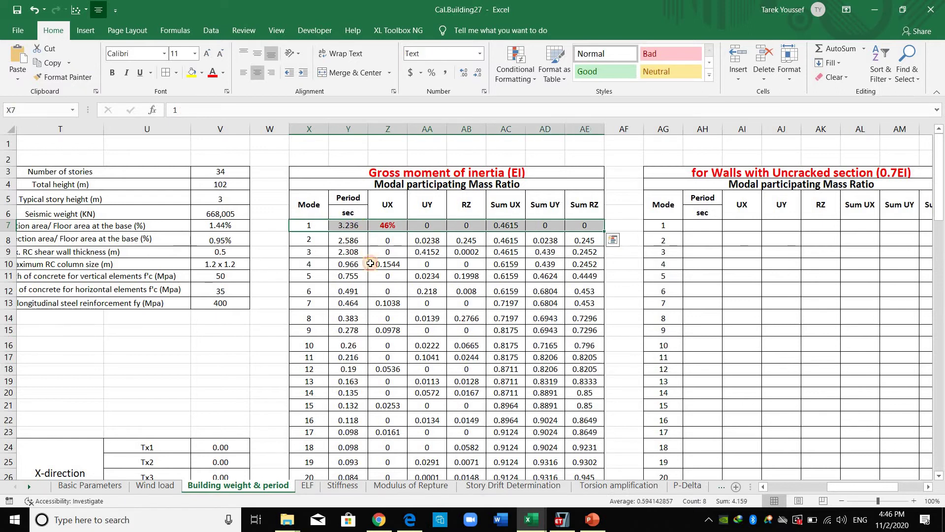
# - Copy the mode 1 period of 3.236 into the fundamental period T cell B11 for the EQX direction on the ELF sheet
pyautogui.press('Up')
pyautogui.press('Up')
pyautogui.press('Left')
pyautogui.press('Left')
pyautogui.hotkey('ctrl', 'c')
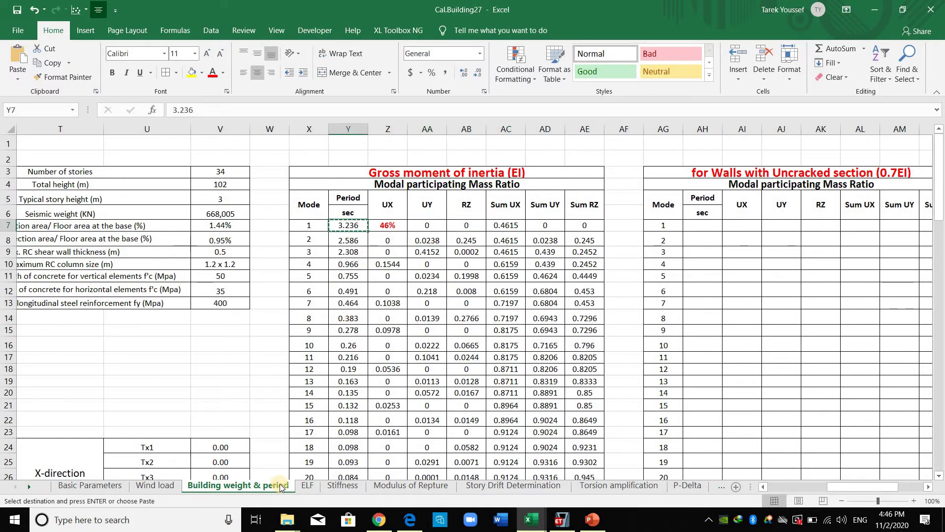
pyautogui.click(307, 485)
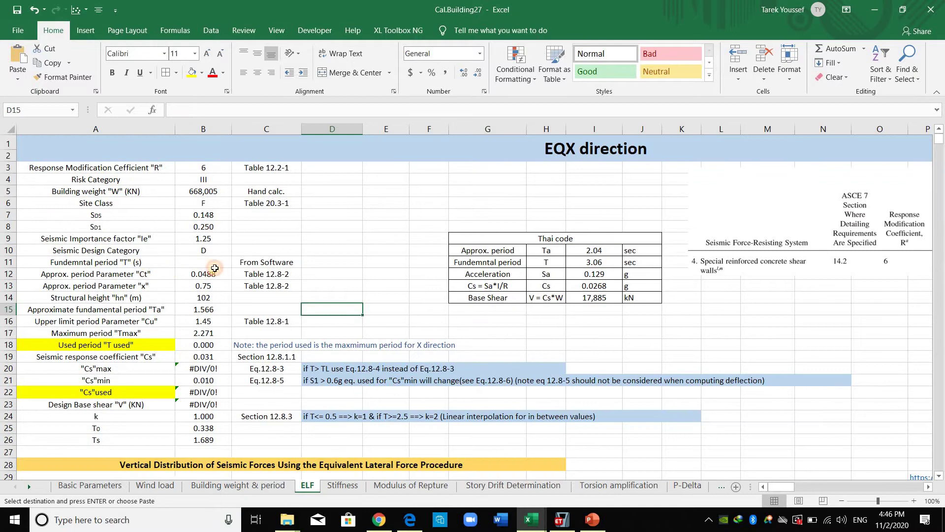
pyautogui.click(135, 266)
pyautogui.click(222, 263)
pyautogui.hotkey('ctrl', 'v')
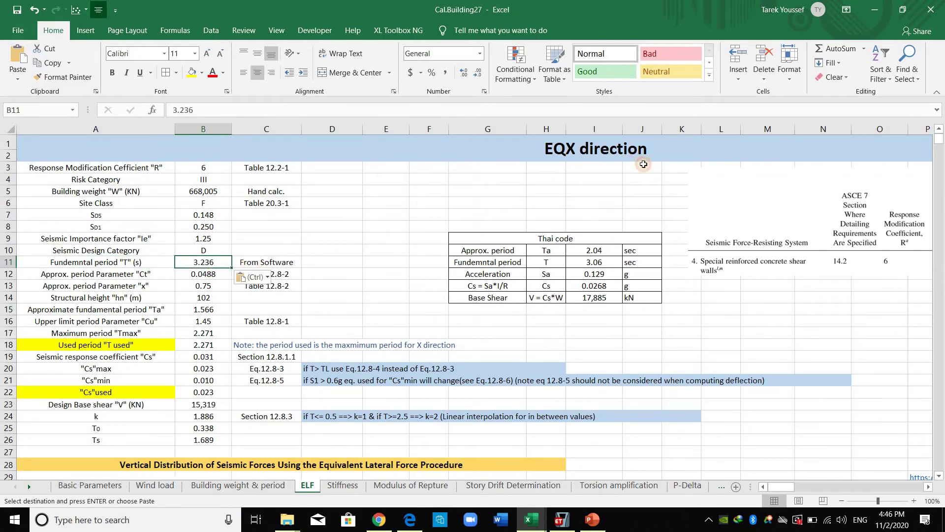
pyautogui.click(621, 153)
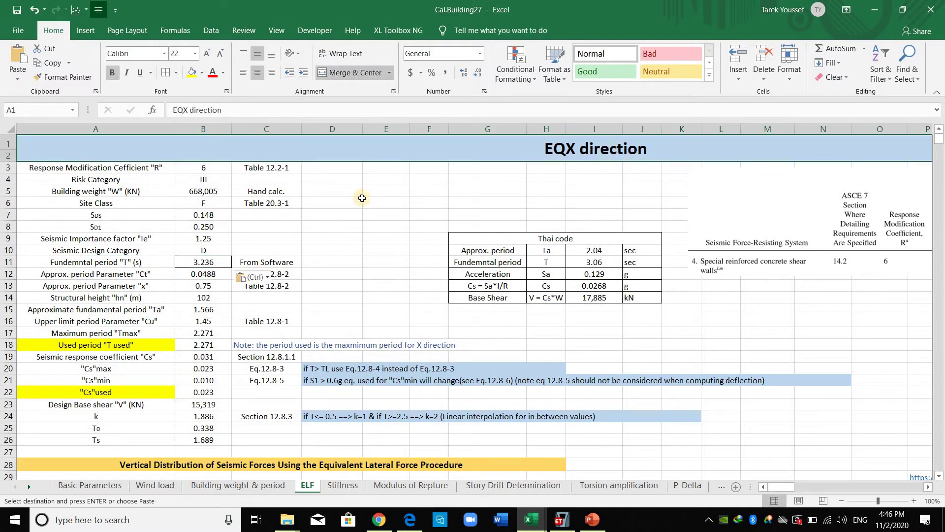
# - Examine the formula behind the used period "T used" in B18 for the EQX direction
pyautogui.click(222, 263)
pyautogui.press('Escape')
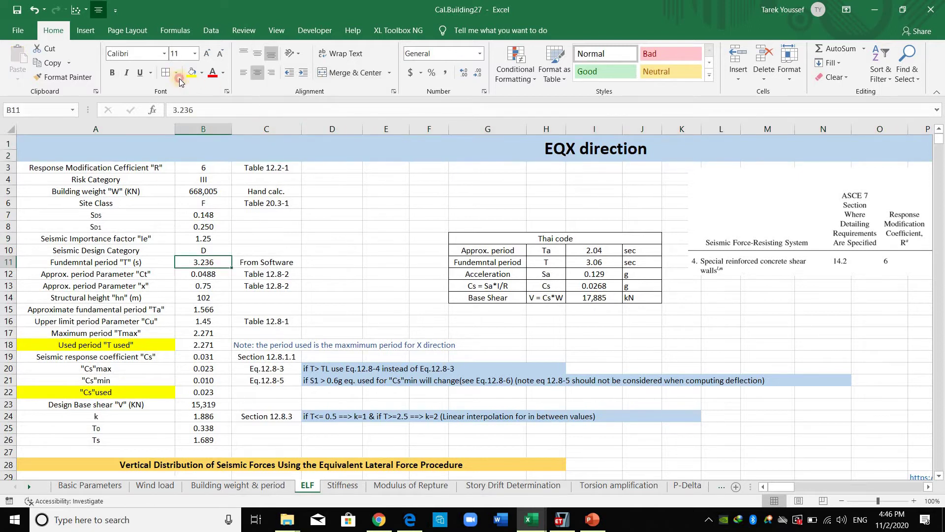
pyautogui.click(351, 266)
pyautogui.click(225, 347)
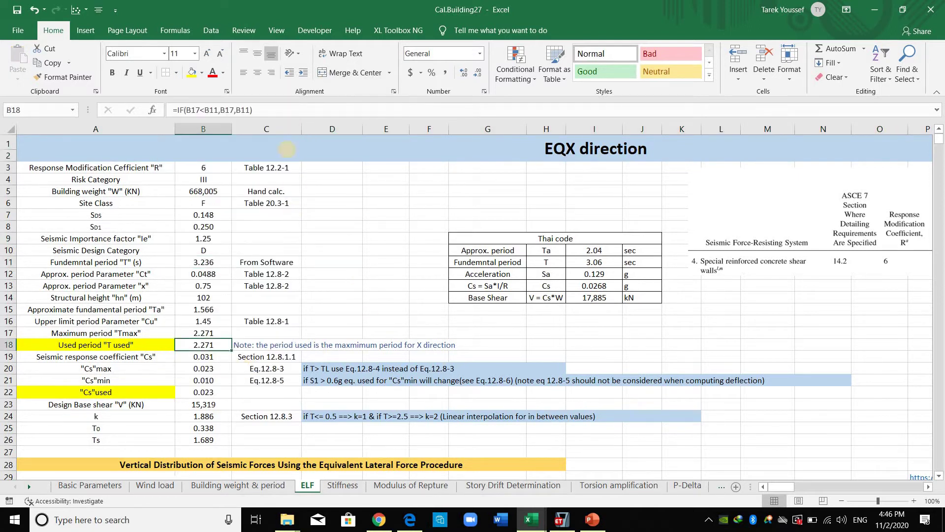
pyautogui.press('F2')
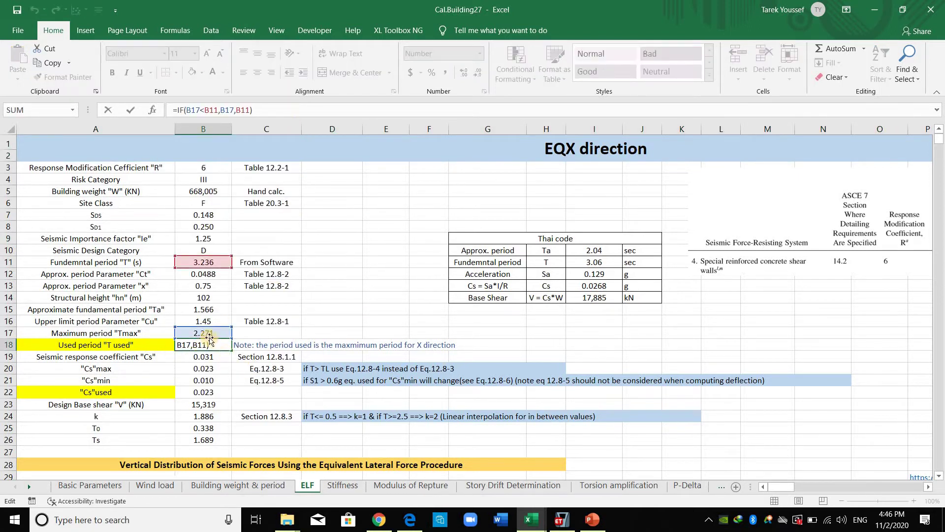
pyautogui.press('Escape')
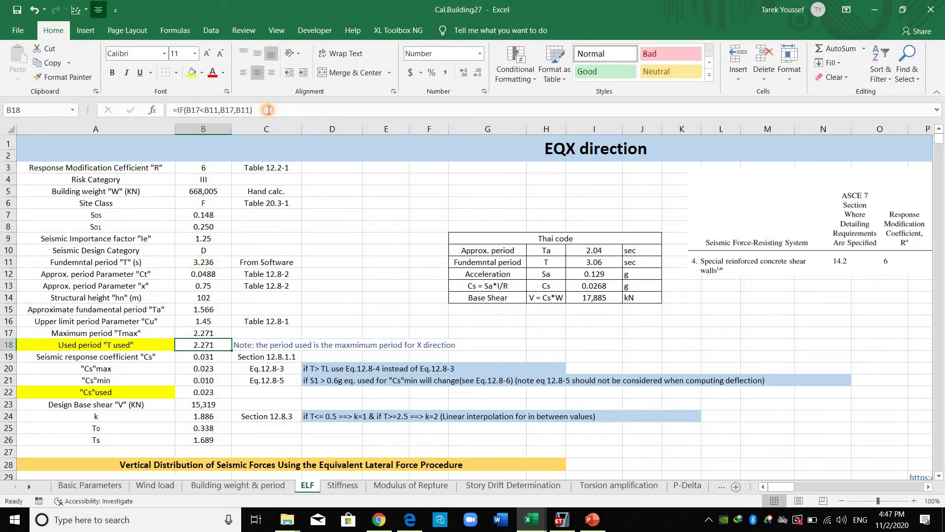
pyautogui.press('F2')
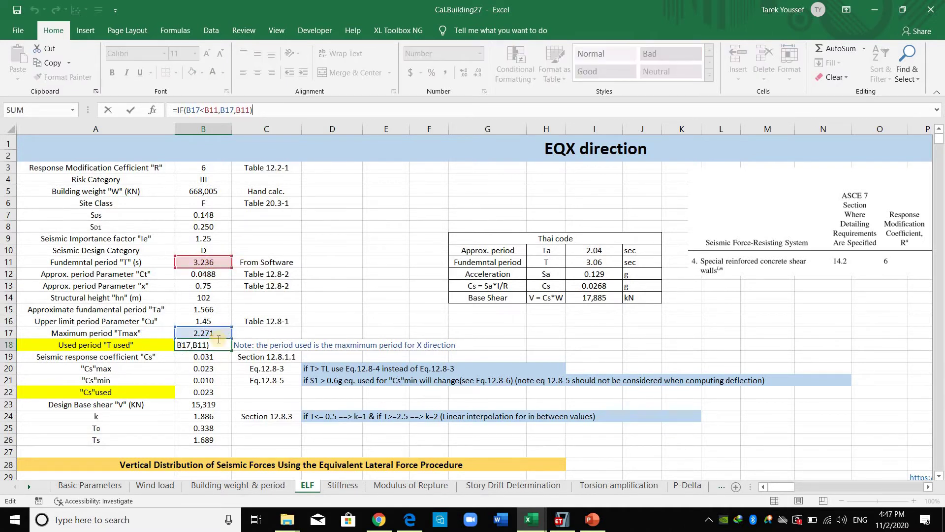
pyautogui.press('Escape')
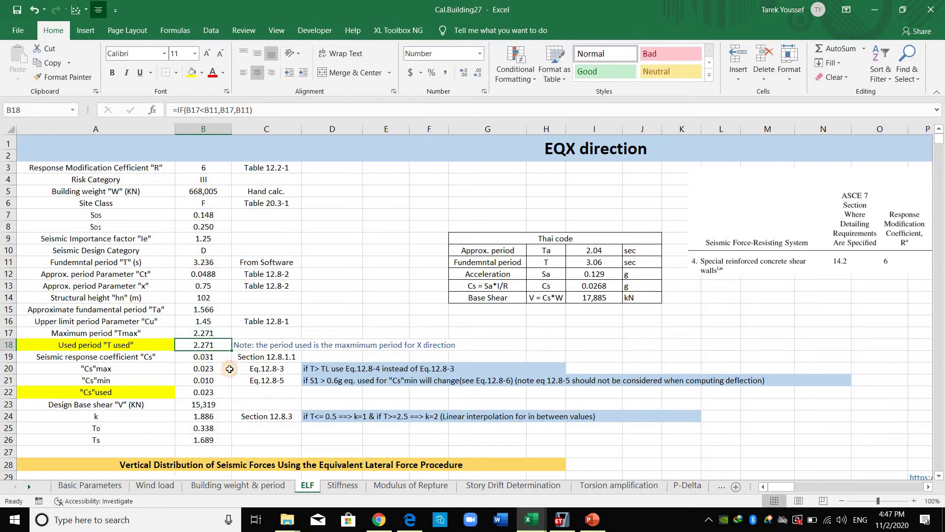
# - Check the "Cs"max formula in B20 against Eq. 12.8-3 in the ASCE 7-10 PDF
pyautogui.press('Down')
pyautogui.press('Down')
pyautogui.press('F2')
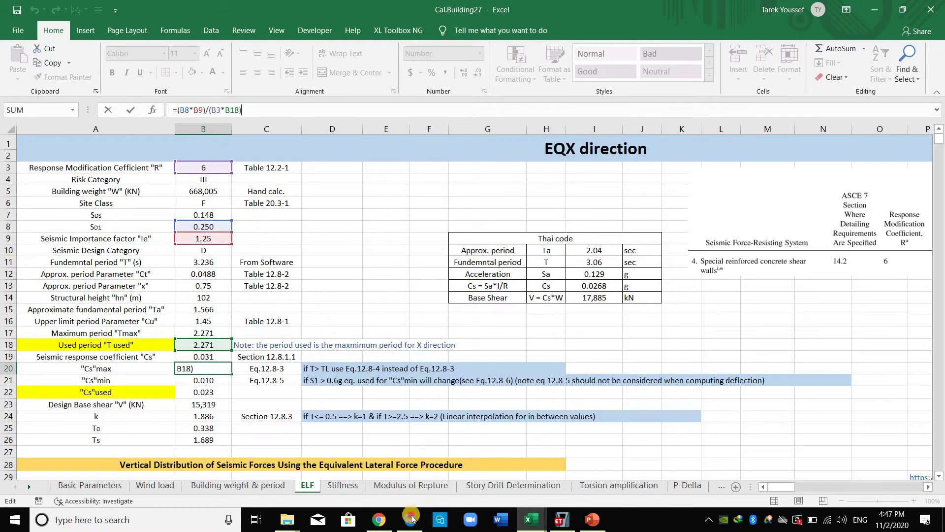
pyautogui.press('Escape')
pyautogui.hotkey('alt', 'Tab')
pyautogui.moveTo(559, 205); pyautogui.dragTo(685, 226)
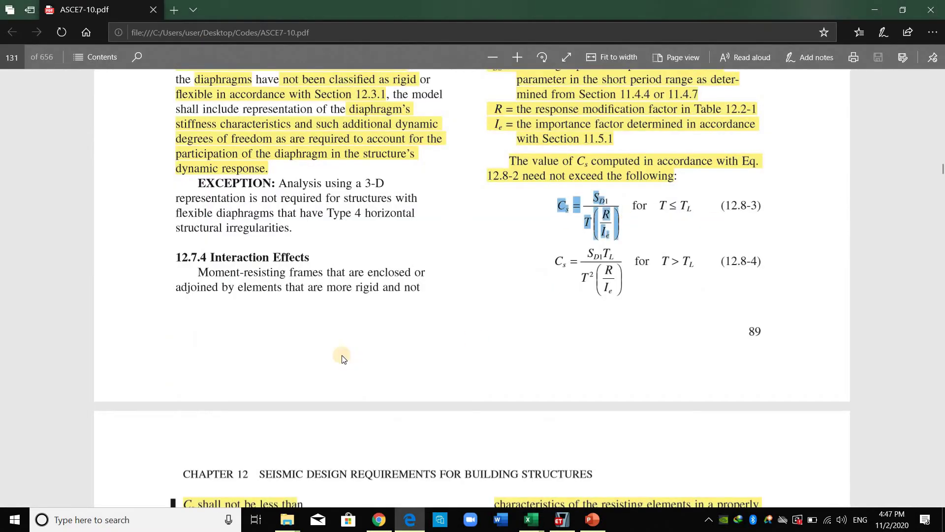
# - Look up Eq. 12.8-5 in the ASCE 7-10 PDF and compare it with the "Cs"min formula in B21 of the Excel sheet
pyautogui.scroll(-3, 292, 358)
pyautogui.moveTo(270, 329); pyautogui.dragTo(434, 331)
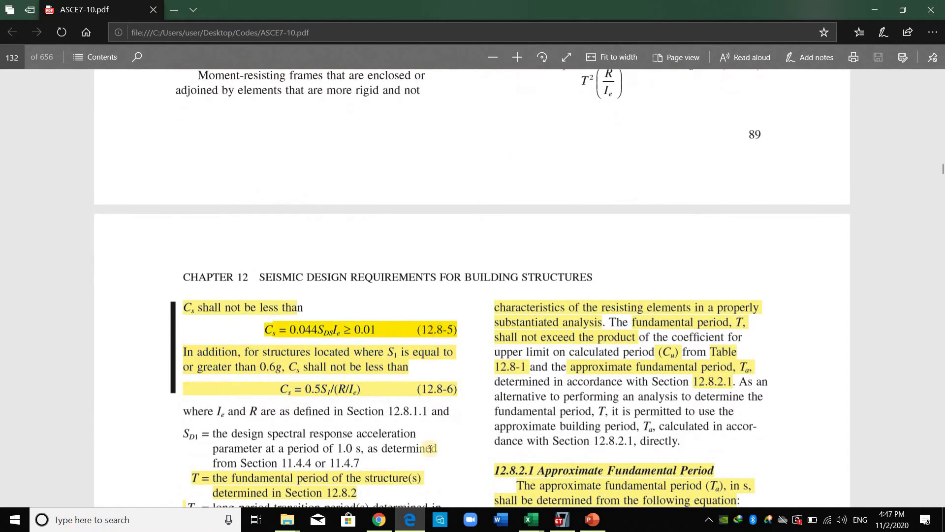
pyautogui.click(531, 520)
pyautogui.click(492, 443)
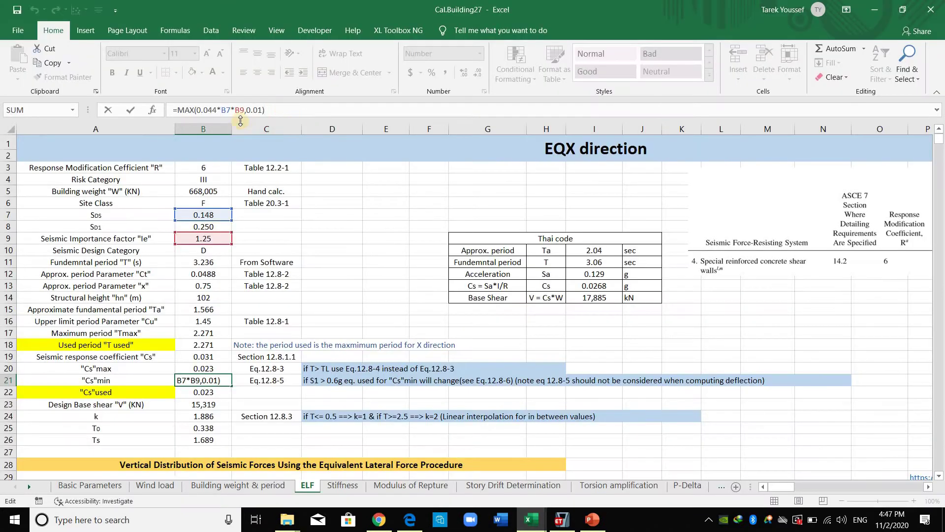
# - Examine the formulas for "Cs"used in B22 and the design base shear "V" in B23
pyautogui.doubleClick(194, 392)
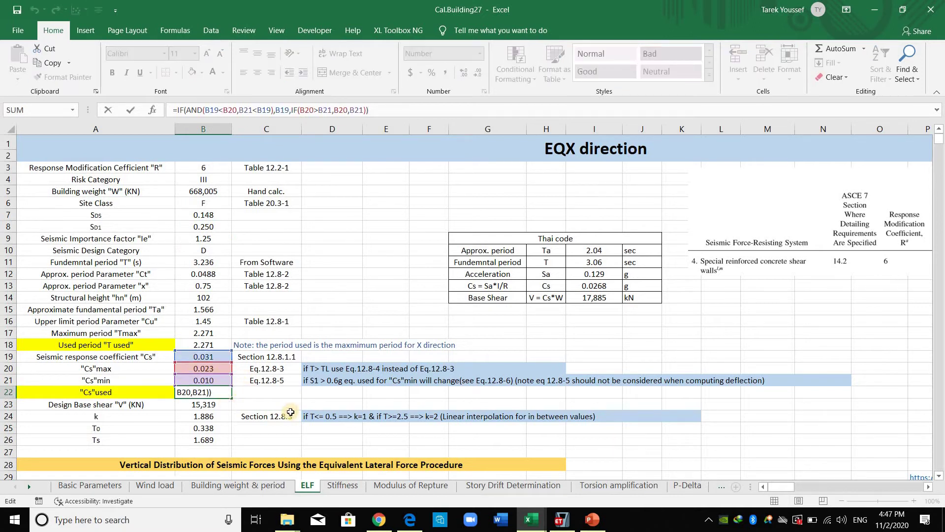
pyautogui.click(265, 401)
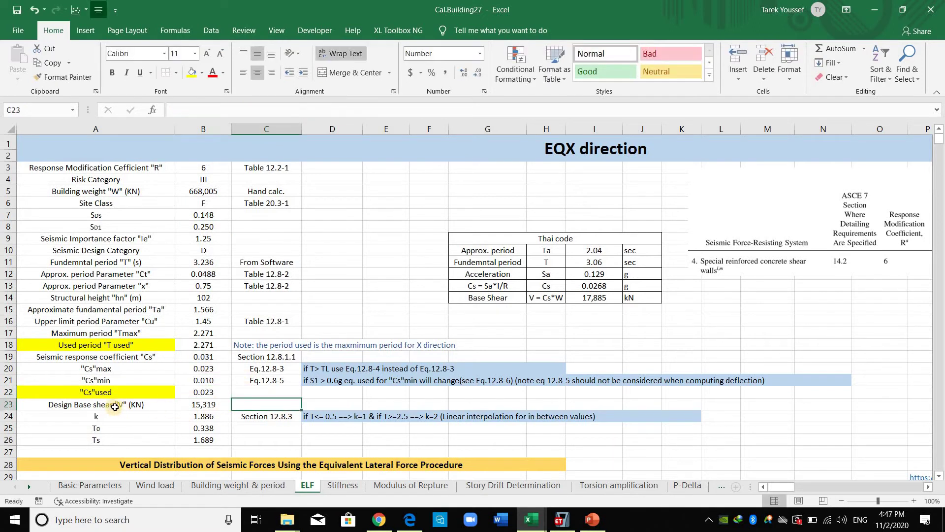
pyautogui.press('Left')
pyautogui.press('Left')
pyautogui.press('Right')
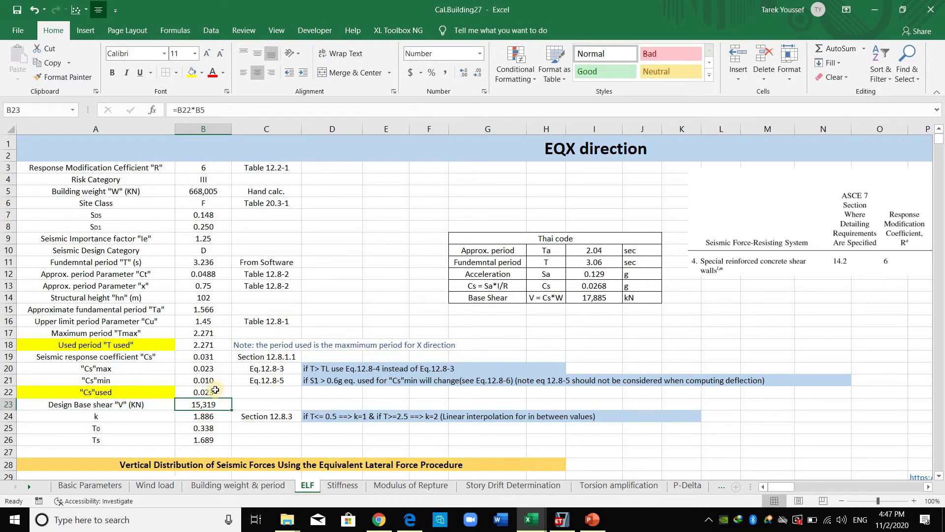
pyautogui.press('F2')
pyautogui.hotkey('ctrl', 'Return')
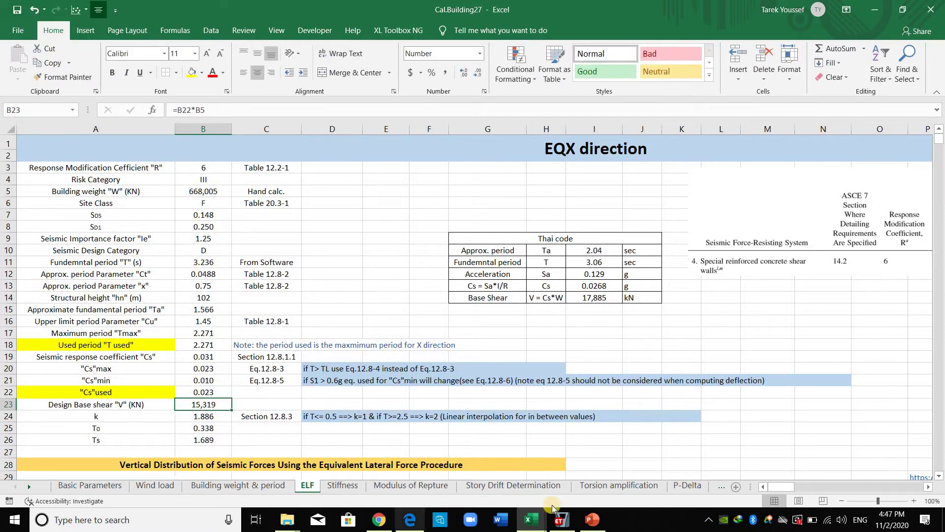
# - Switch to ETABS and add a load pattern named EQX with type Seismic and auto lateral load ASCE 7-10
pyautogui.click(560, 519)
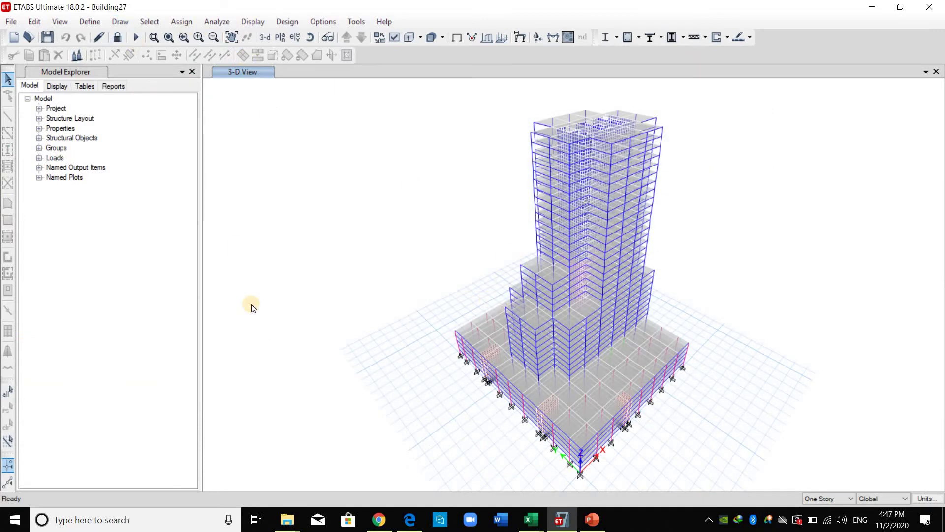
pyautogui.click(144, 292)
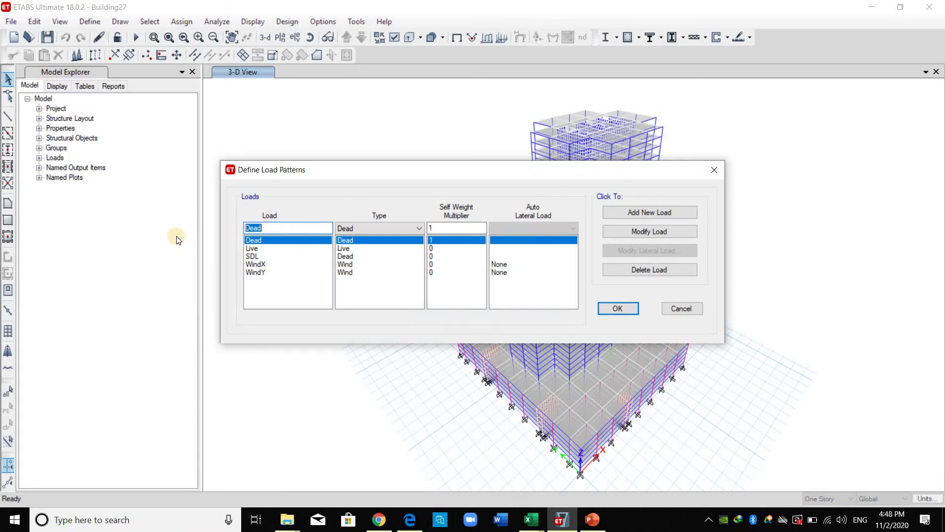
pyautogui.press('Tab')
pyautogui.hotkey('alt', 'Down')
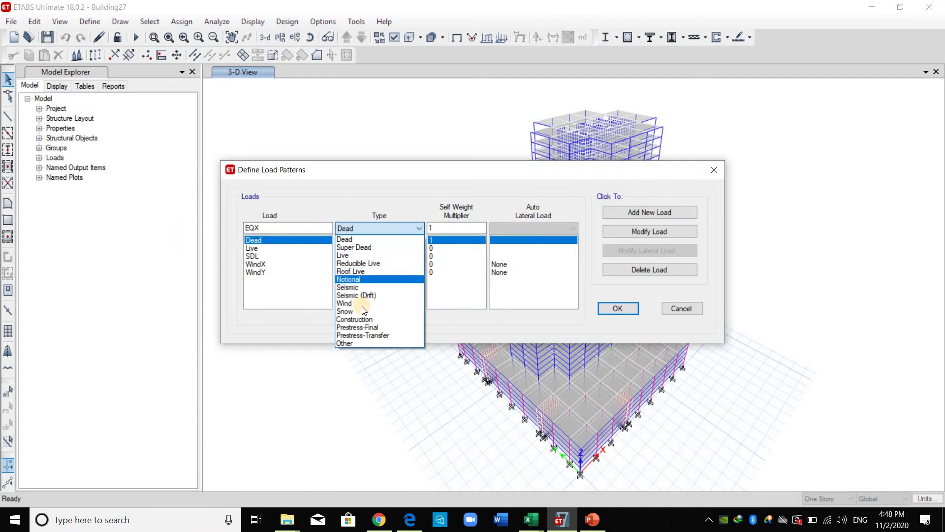
pyautogui.click(546, 229)
pyautogui.click(546, 229)
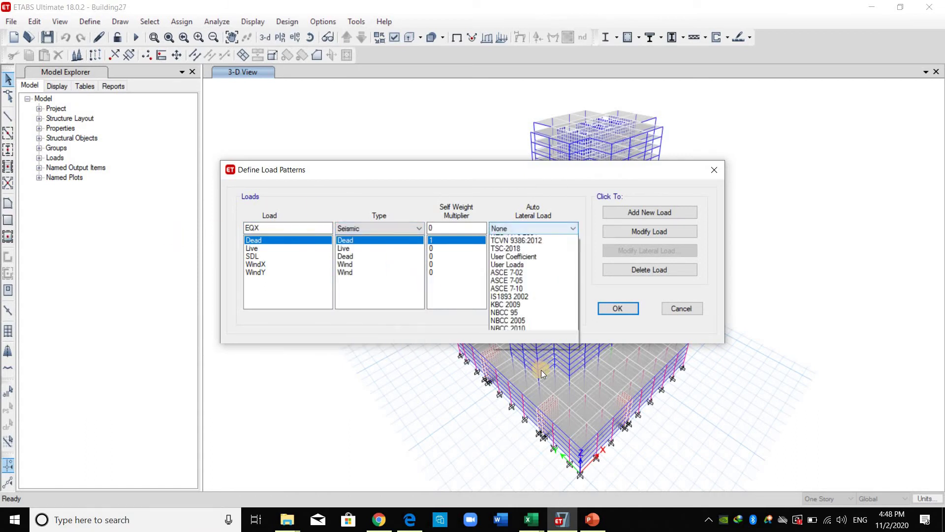
pyautogui.click(651, 212)
# - Open the lateral load settings of EQX and leave only X Dir active, without any eccentricity cases
pyautogui.click(663, 249)
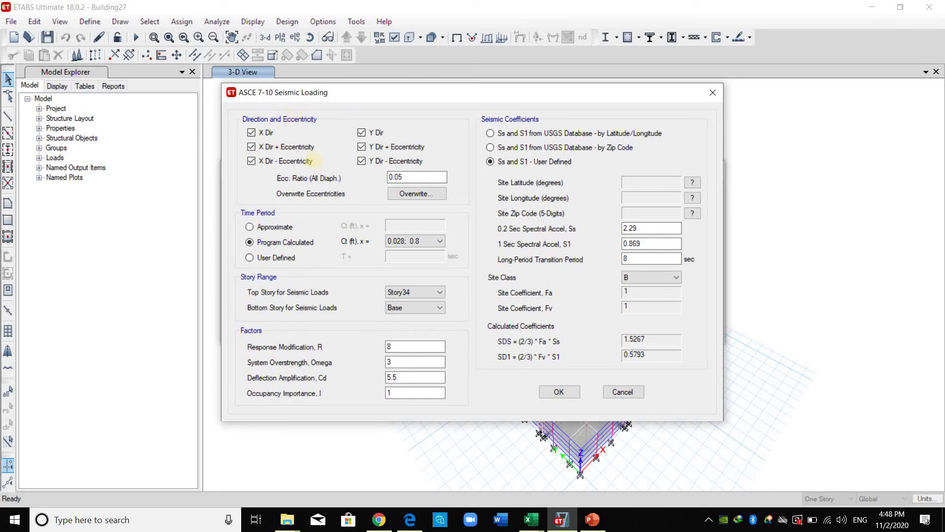
pyautogui.click(362, 132)
pyautogui.click(269, 161)
pyautogui.click(270, 148)
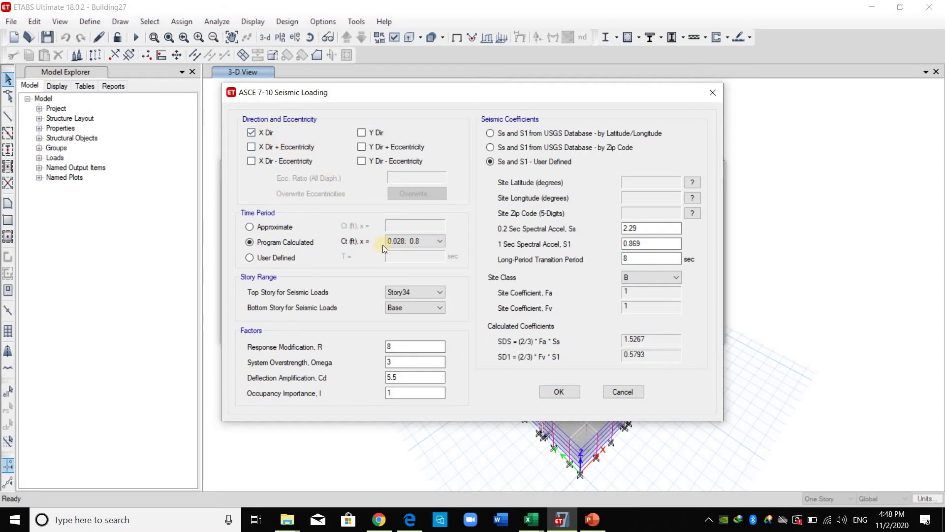
# - Set the EQX time period parameters Ct and x to 0.02; 0.75, consulting the approximate period parameters in the ASCE 7-10 PDF
pyautogui.click(416, 241)
pyautogui.click(409, 519)
pyautogui.scroll(5, 540, 374)
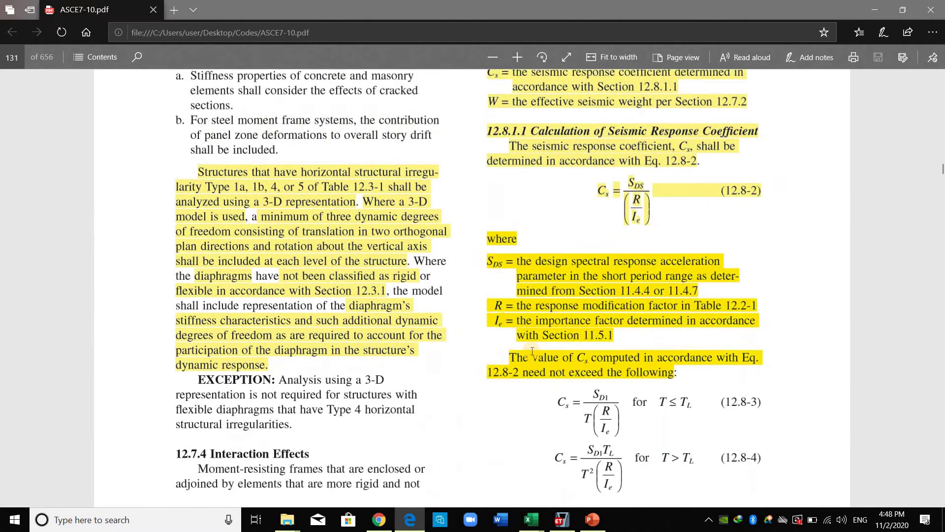
pyautogui.scroll(-15, 541, 335)
pyautogui.scroll(1, 186, 331)
pyautogui.moveTo(186, 331); pyautogui.dragTo(785, 327)
pyautogui.click(561, 519)
# - Set the EQX factors to R 6, Omega 2.5, Cd 5 and occupancy importance I 1.25
pyautogui.press('Tab')
pyautogui.press('Tab')
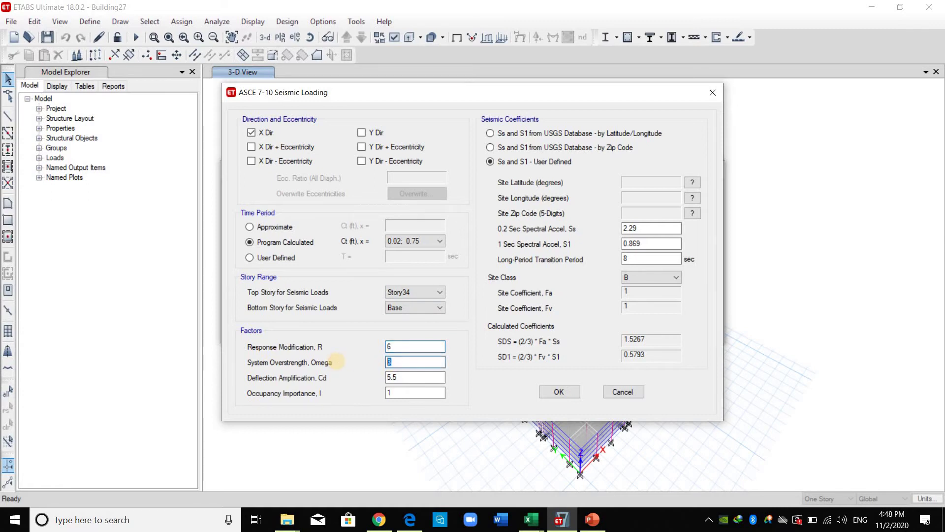
pyautogui.press('Tab')
pyautogui.write('5')
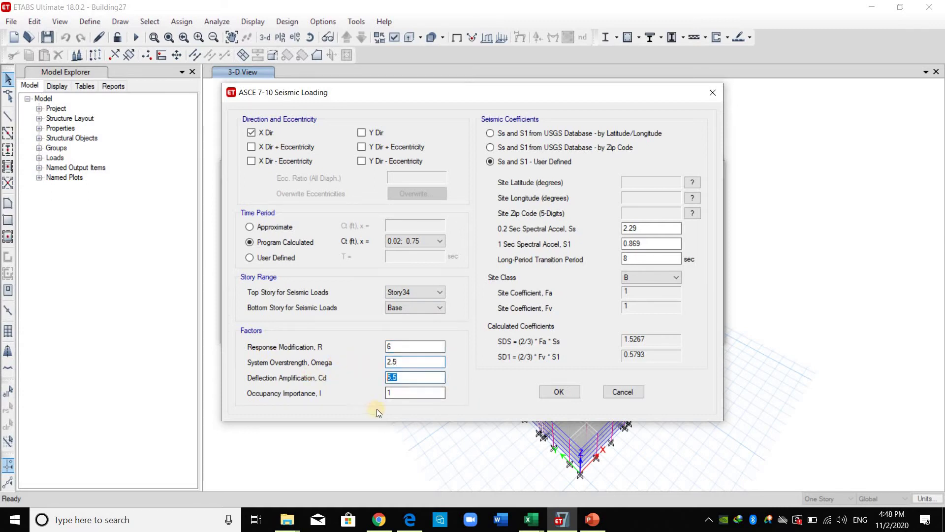
pyautogui.press('Tab')
pyautogui.write('1')
# - Set the EQX spectral accelerations to Ss 0.222 and S1 0.375, checking against SDS and SD1 on the Excel ELF sheet
pyautogui.click(654, 228)
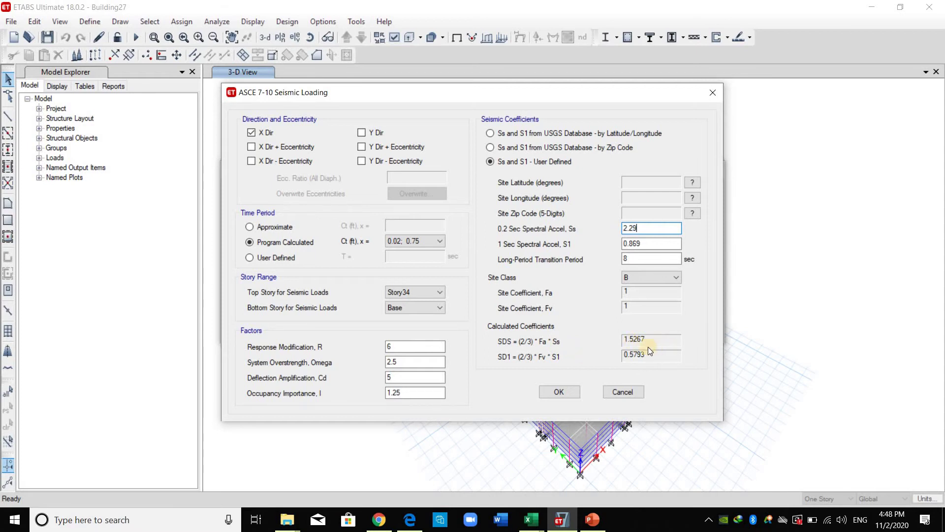
pyautogui.press('Tab')
pyautogui.hotkey('shift', 'Tab')
pyautogui.write('48')
pyautogui.press('Return')
pyautogui.hotkey('alt', 'Tab')
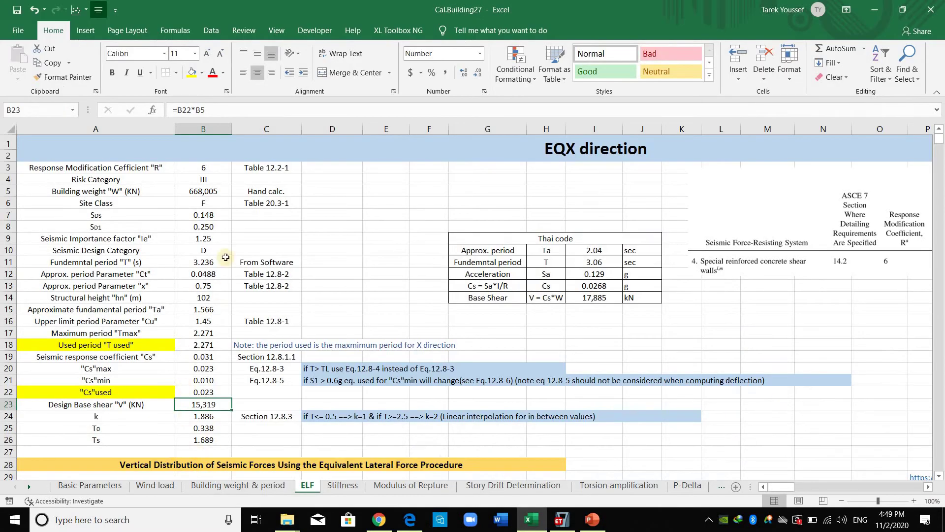
pyautogui.click(208, 224)
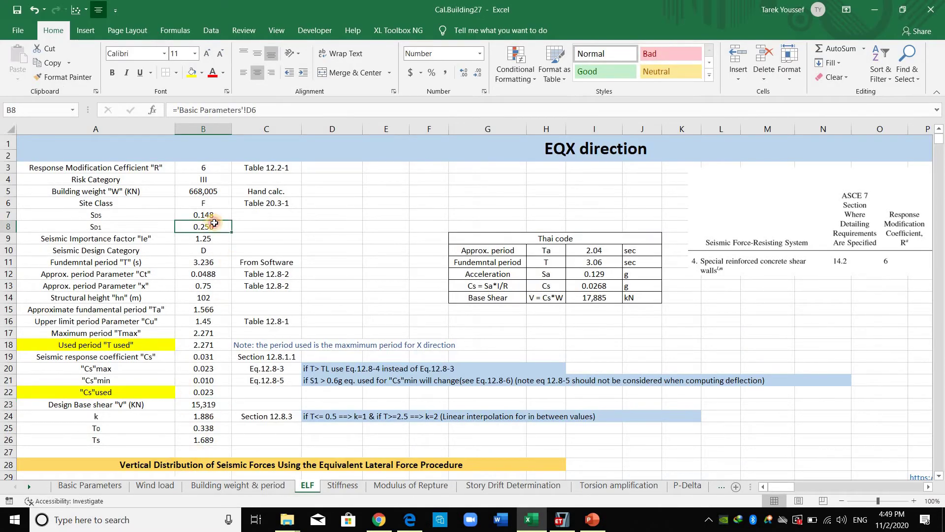
pyautogui.moveTo(211, 215); pyautogui.dragTo(213, 225)
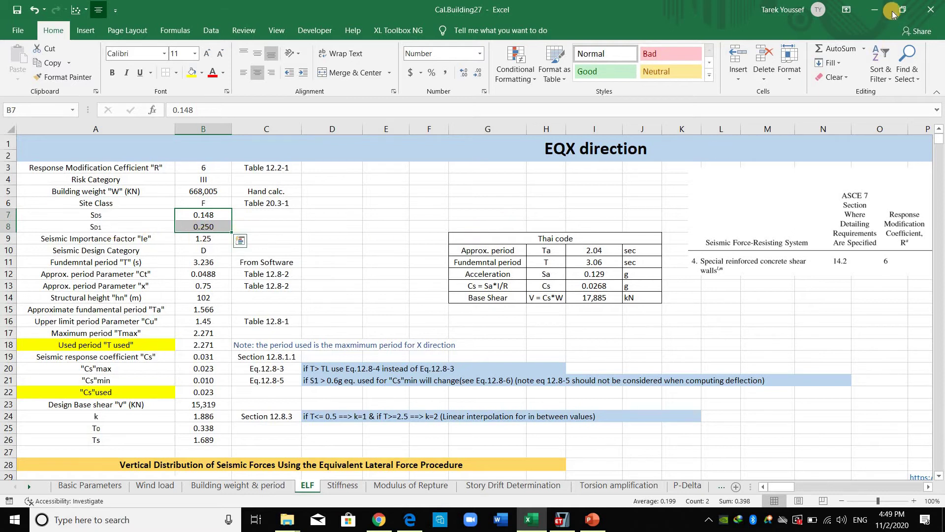
pyautogui.click(875, 10)
pyautogui.press('Tab')
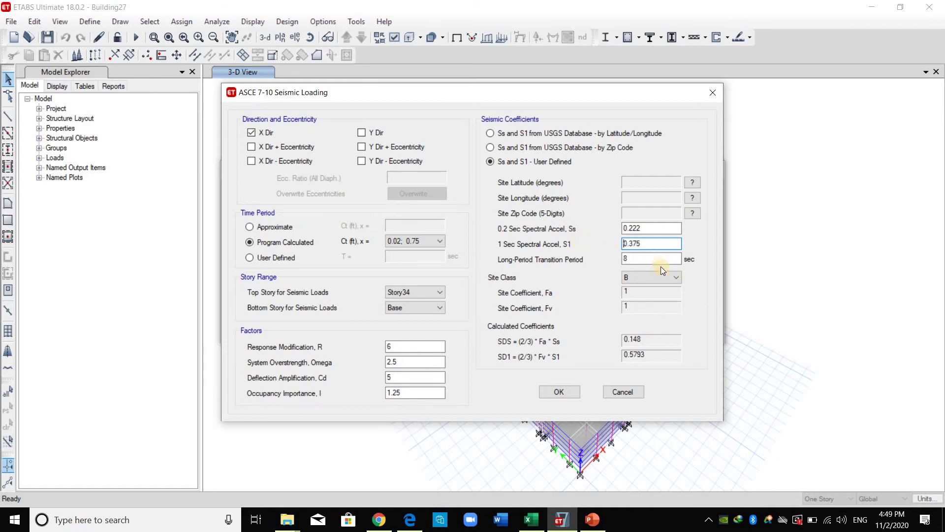
# - Set the long-period transition period to 10 sec and the site class to F with Fa and Fv of 1, and accept the EQX load
pyautogui.press('Tab')
pyautogui.click(629, 279)
pyautogui.click(632, 325)
pyautogui.click(644, 292)
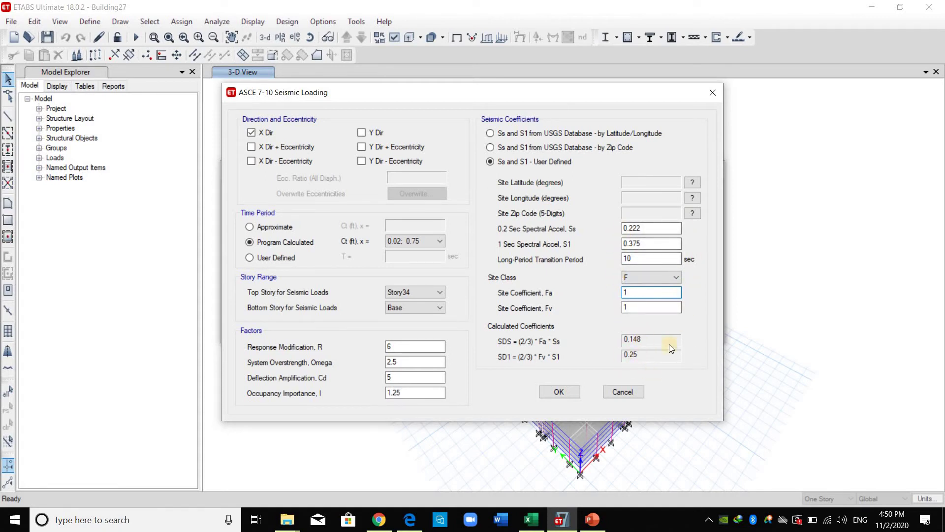
pyautogui.click(552, 394)
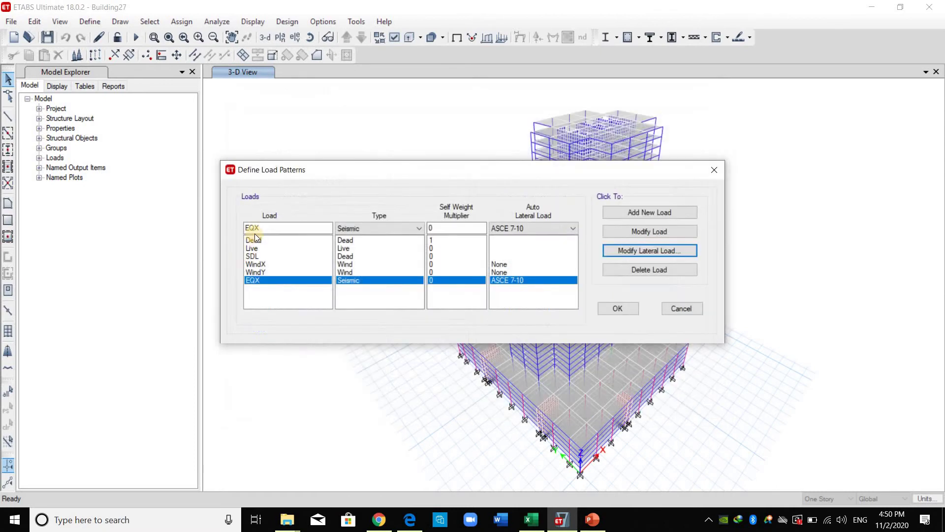
# - Add a second seismic load pattern named EQY with auto lateral load ASCE 7-10
pyautogui.moveTo(262, 228); pyautogui.dragTo(254, 228)
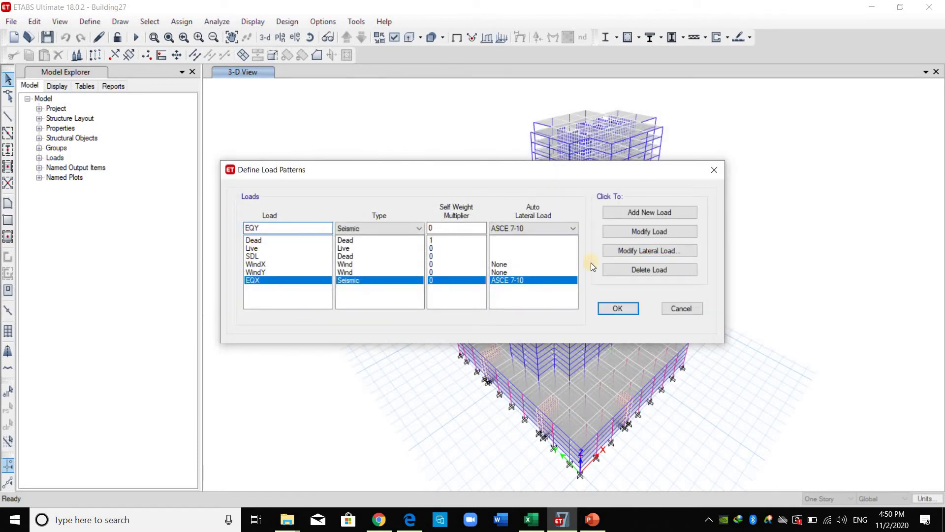
pyautogui.write('Y')
pyautogui.click(646, 212)
# - In the EQY lateral load settings, keep only Y Dir without eccentricity and set Ct and x to 0.02; 0.75
pyautogui.click(649, 250)
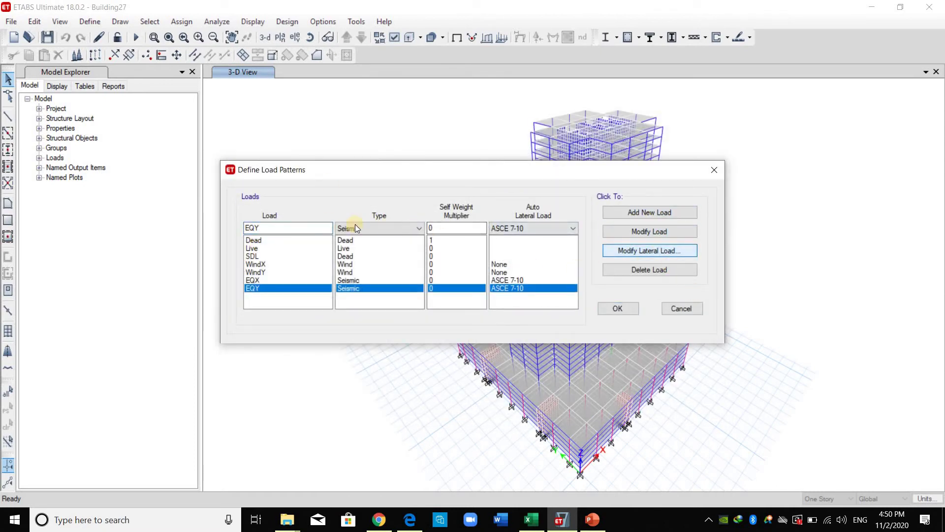
pyautogui.click(266, 133)
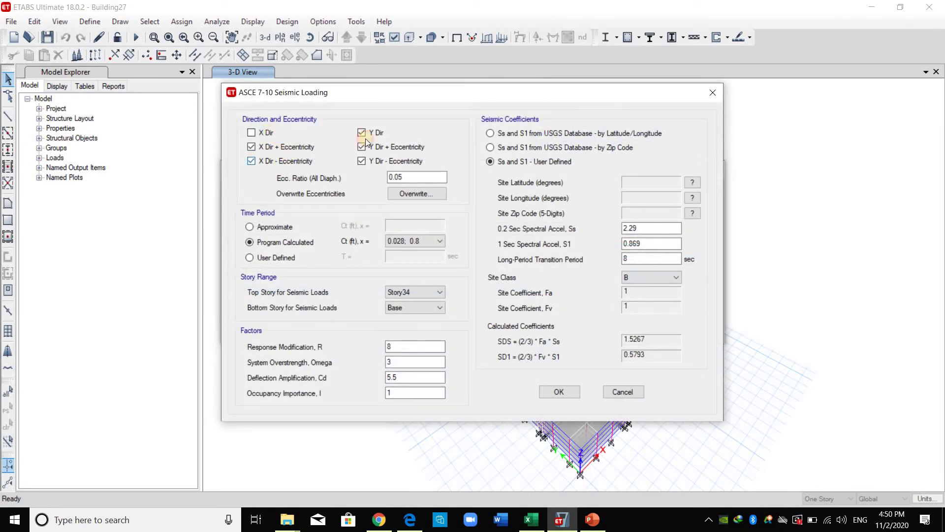
pyautogui.press('space')
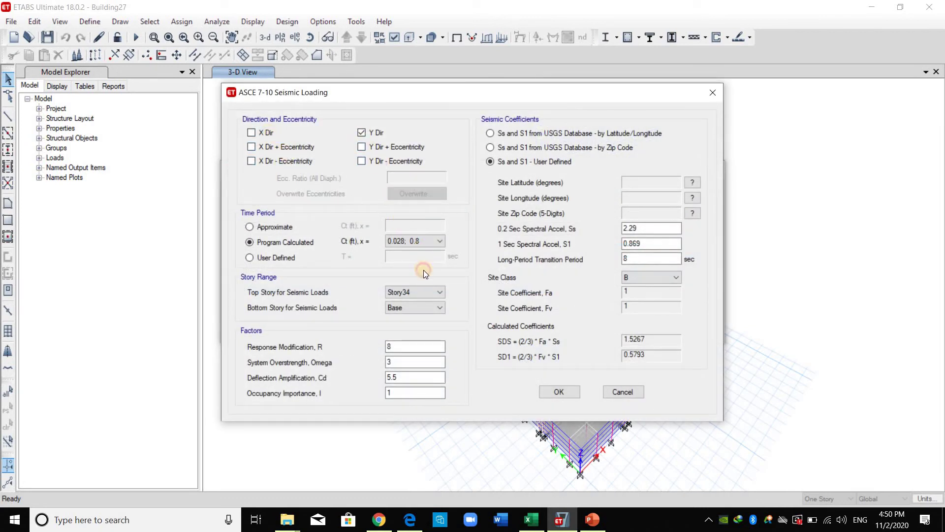
pyautogui.click(415, 241)
pyautogui.click(405, 276)
# - Set the EQY factors to R 6, Omega 2.5, Cd 5 and occupancy importance 1.25
pyautogui.moveTo(394, 347); pyautogui.dragTo(344, 359)
pyautogui.write('6')
pyautogui.press('Tab')
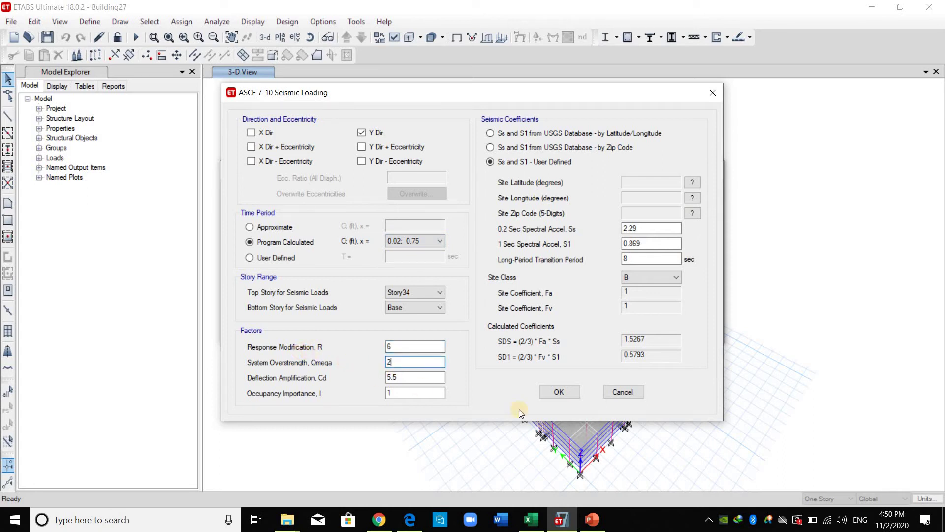
pyautogui.write('2.5')
pyautogui.press('Tab')
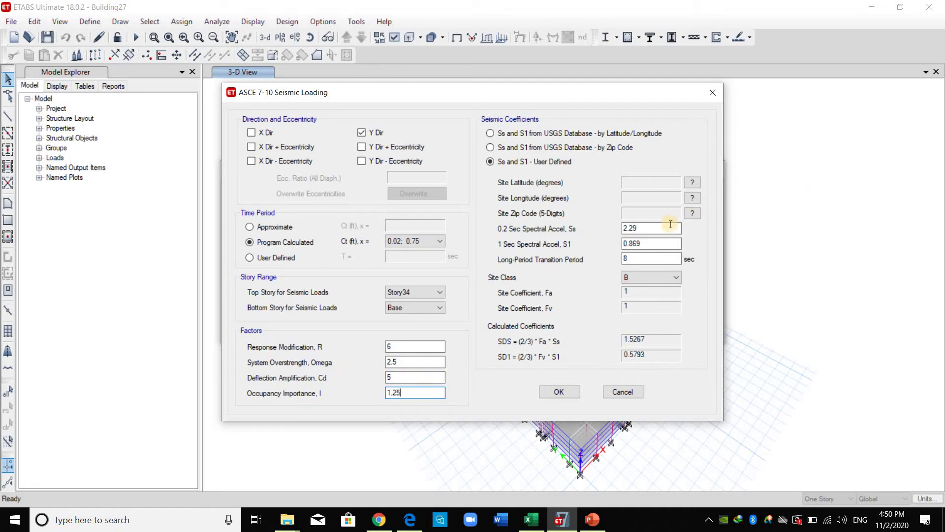
# - Set EQY's Ss to 0.222, S1 to 0.375, long-period transition to 10 sec and site class F with Fa and Fv of 1, and accept
pyautogui.press('Tab')
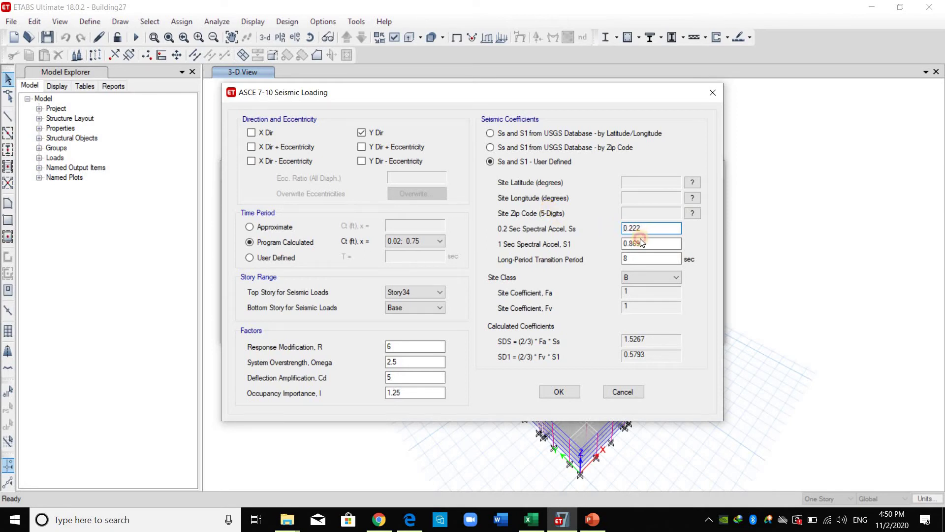
pyautogui.press('Tab')
pyautogui.press('Tab')
pyautogui.write('1')
pyautogui.click(642, 277)
pyautogui.click(642, 327)
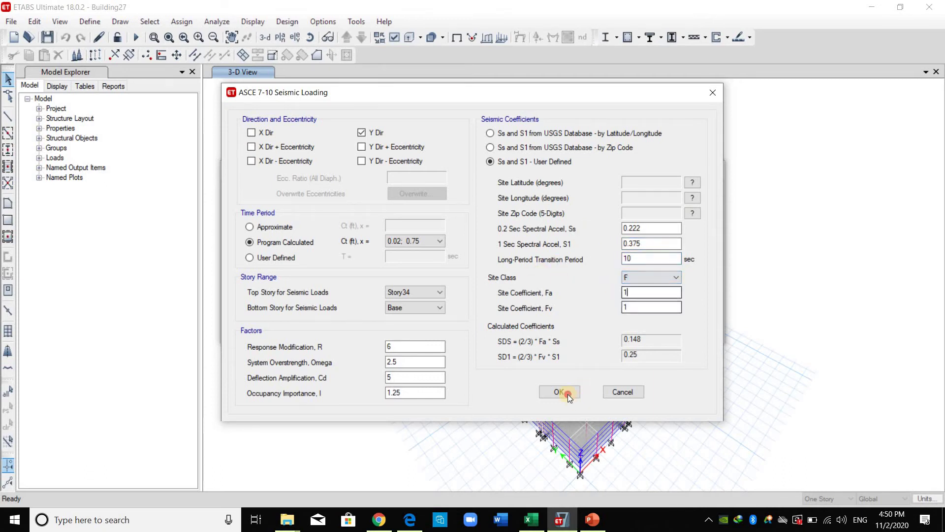
pyautogui.click(559, 391)
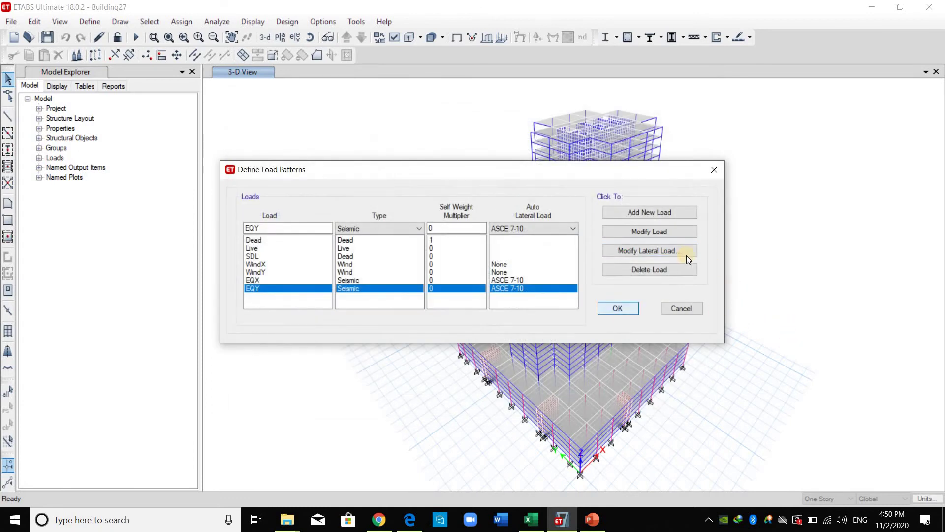
# - Accept the defined load patterns and run the analysis
pyautogui.press('Return')
pyautogui.press('F5')
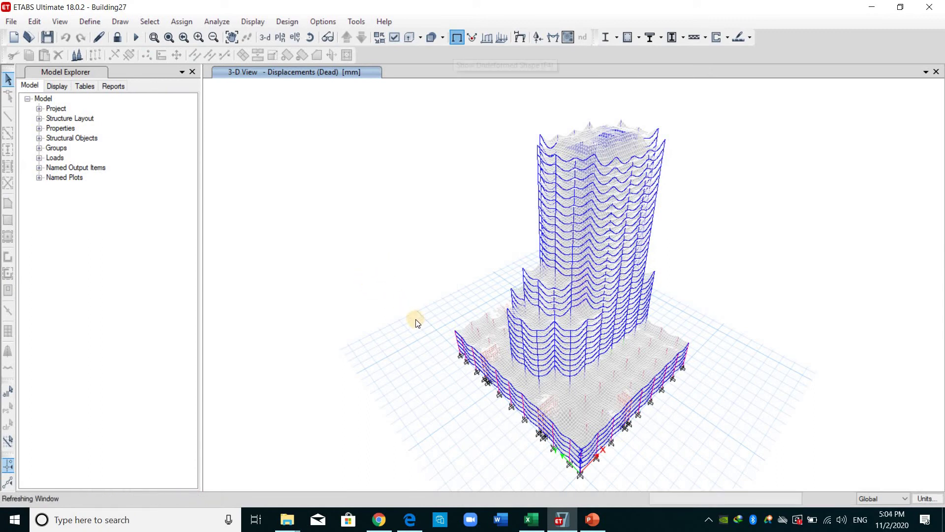
# - Switch to the Excel ELF sheet and review the k, T0 and Ts cells of the EQX calculation
pyautogui.click(531, 519)
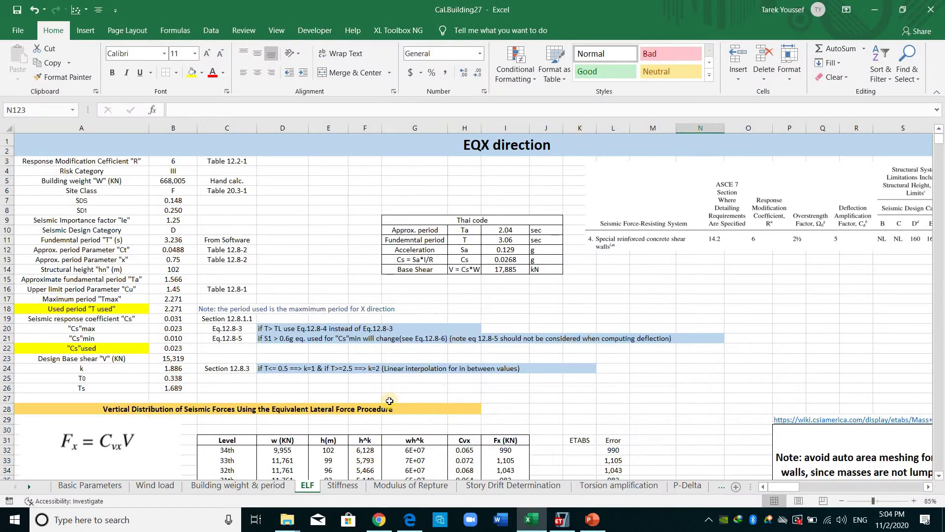
pyautogui.scroll(-1, 264, 382)
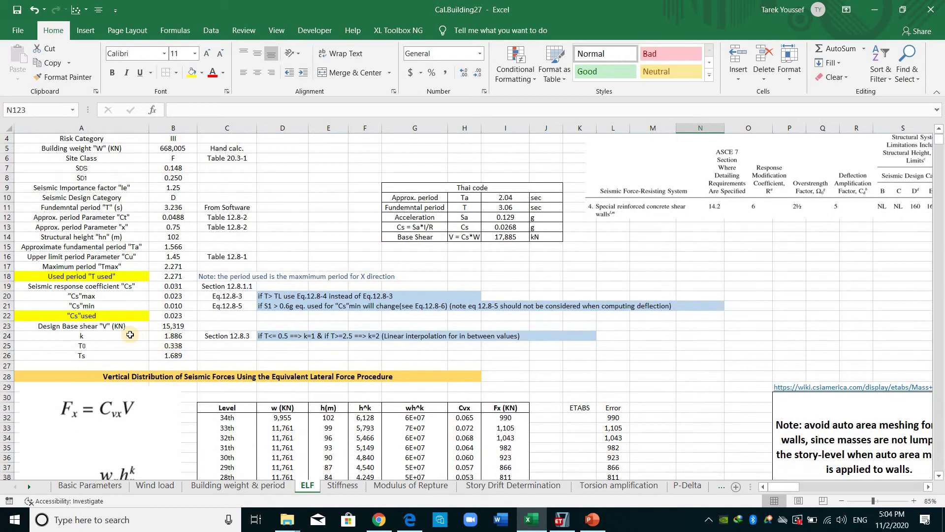
pyautogui.click(179, 339)
pyautogui.click(178, 347)
pyautogui.click(178, 356)
pyautogui.scroll(1, 102, 376)
pyautogui.moveTo(102, 378); pyautogui.dragTo(173, 388)
pyautogui.scroll(-3, 192, 349)
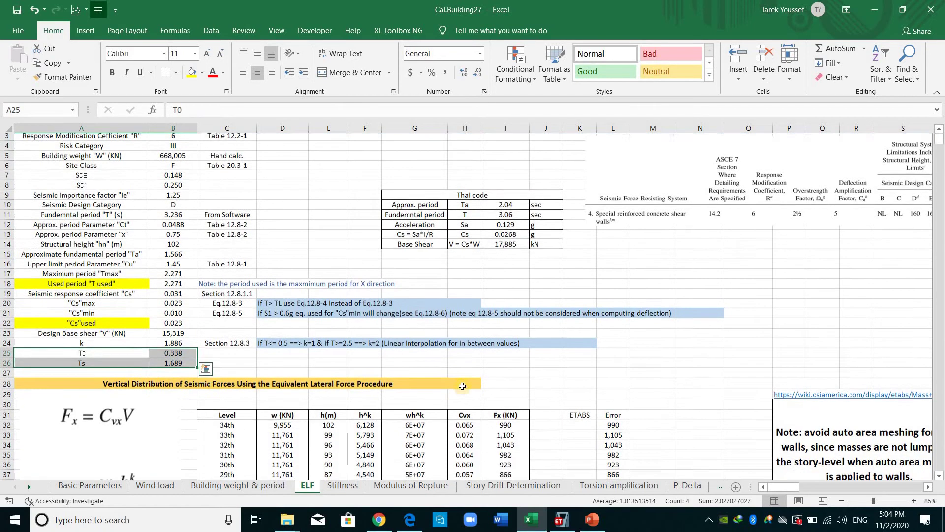
pyautogui.scroll(3, 192, 349)
pyautogui.hotkey('ctrl', 'v')
pyautogui.click(174, 372)
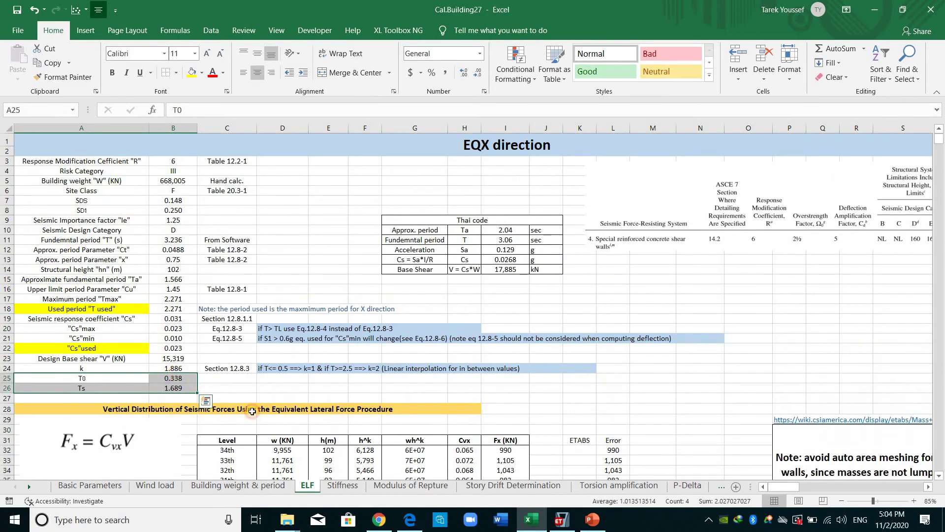
# - Switch to the ASCE 7-10 PDF and look through Section 12.8 for the vertical distribution of seismic forces in 12.8.3
pyautogui.hotkey('alt', 'Tab')
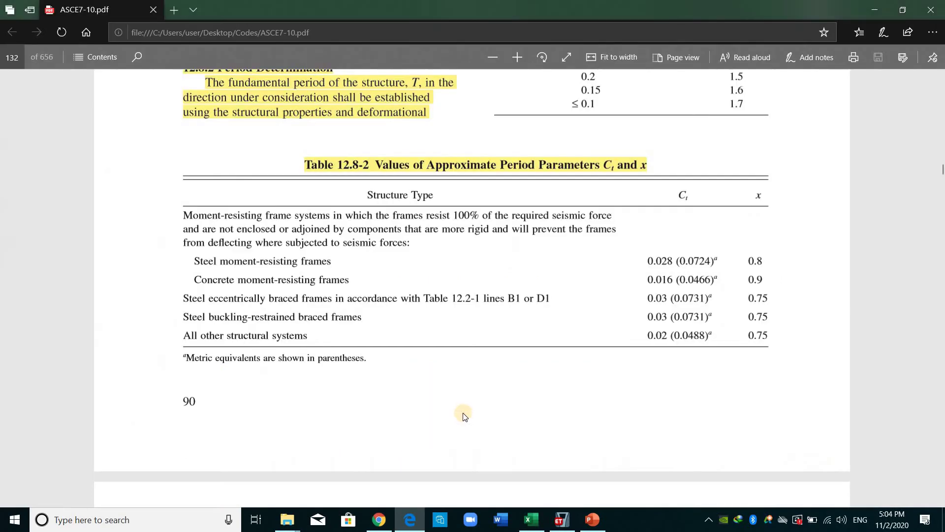
pyautogui.keyDown('ctrl'); pyautogui.scroll(-1, 463, 416); pyautogui.keyUp('ctrl')
pyautogui.scroll(-10, 463, 416)
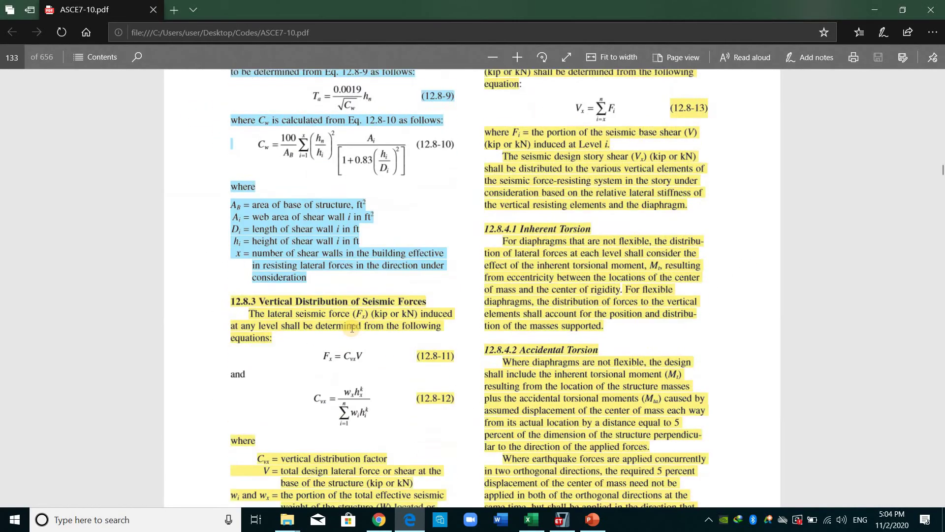
pyautogui.keyDown('ctrl'); pyautogui.scroll(1, 296, 249); pyautogui.keyUp('ctrl')
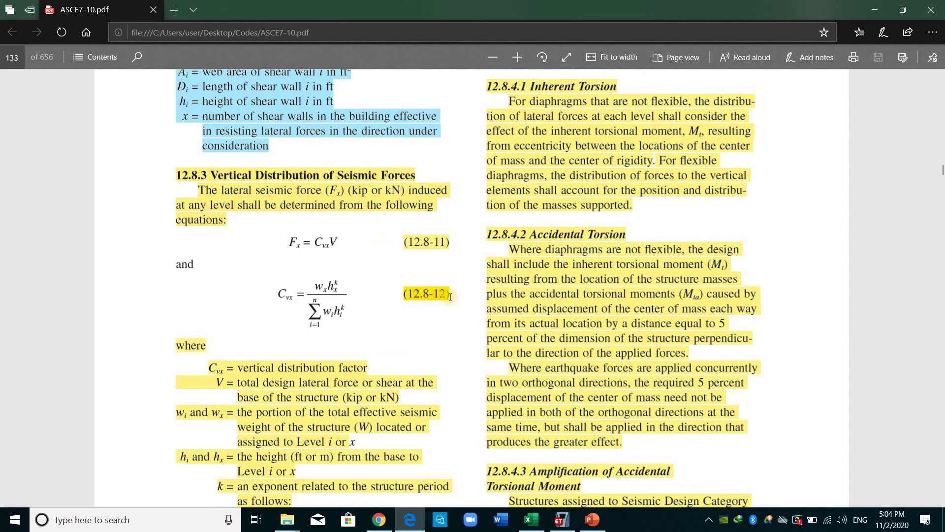
pyautogui.scroll(10, 550, 302)
pyautogui.scroll(10, 550, 301)
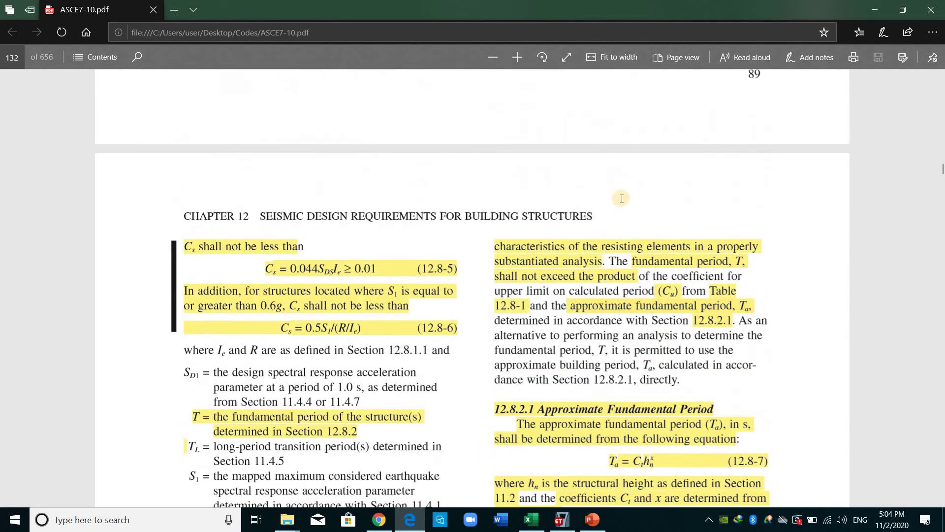
pyautogui.scroll(5, 615, 197)
pyautogui.scroll(5, 611, 184)
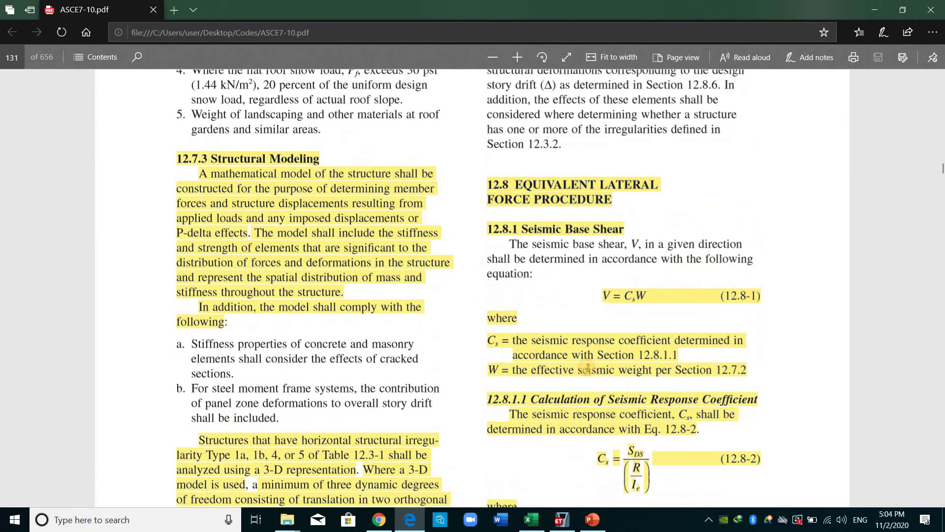
pyautogui.scroll(-20, 531, 375)
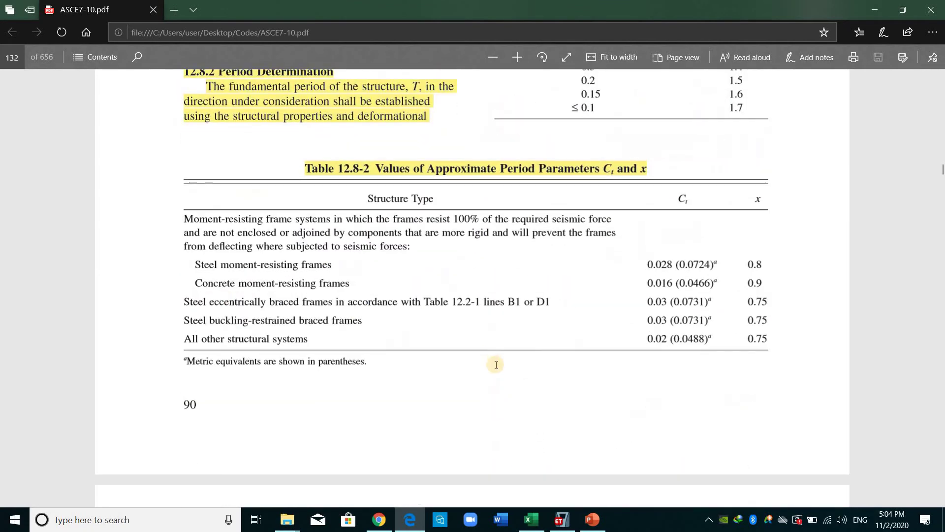
pyautogui.scroll(-7, 430, 349)
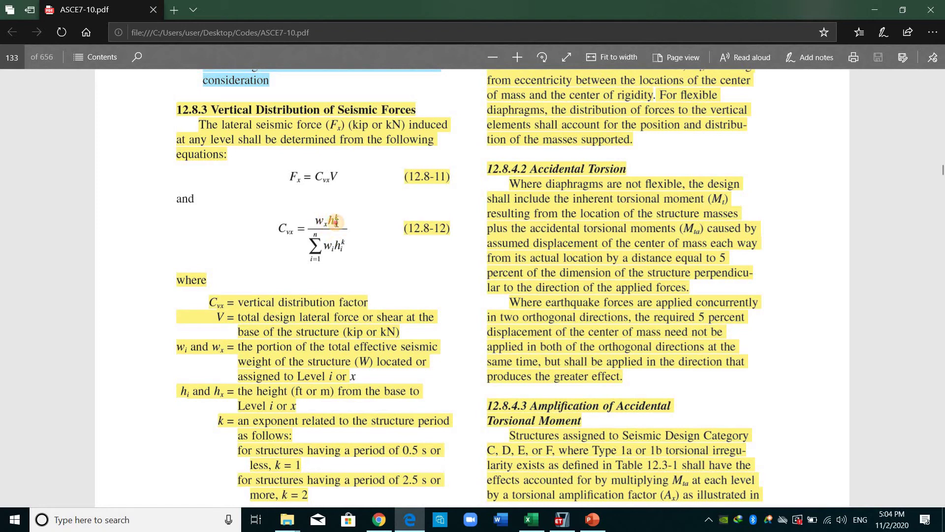
# - Examine Equations 12.8-11 and 12.8-12 and the period-based rules for the exponent k in Section 12.8.3
pyautogui.doubleClick(341, 244)
pyautogui.scroll(-1, 256, 355)
pyautogui.click(379, 361)
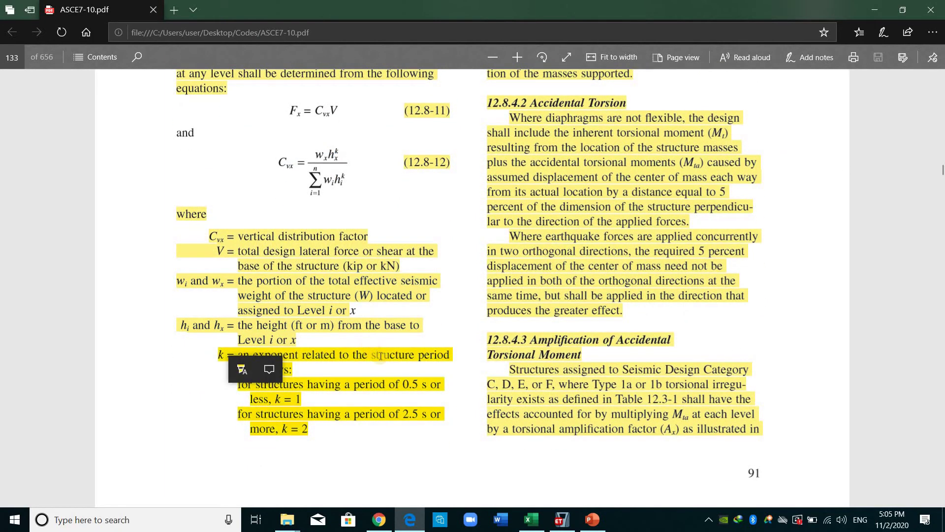
pyautogui.click(335, 369)
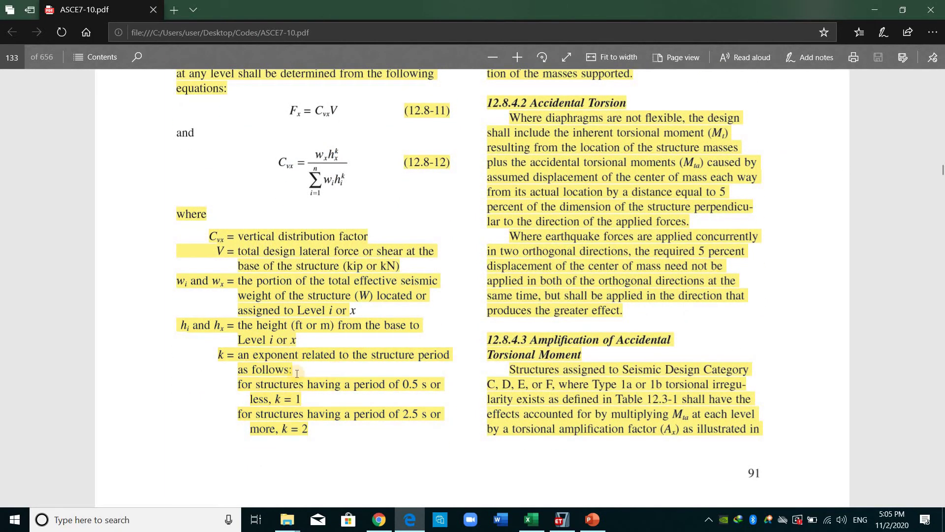
pyautogui.scroll(-1, 298, 373)
pyautogui.click(292, 334)
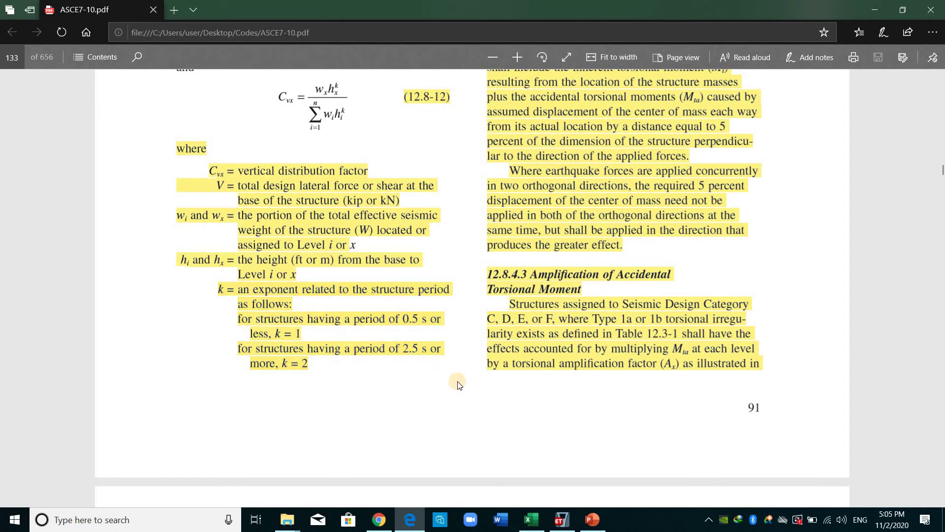
pyautogui.scroll(5, 454, 380)
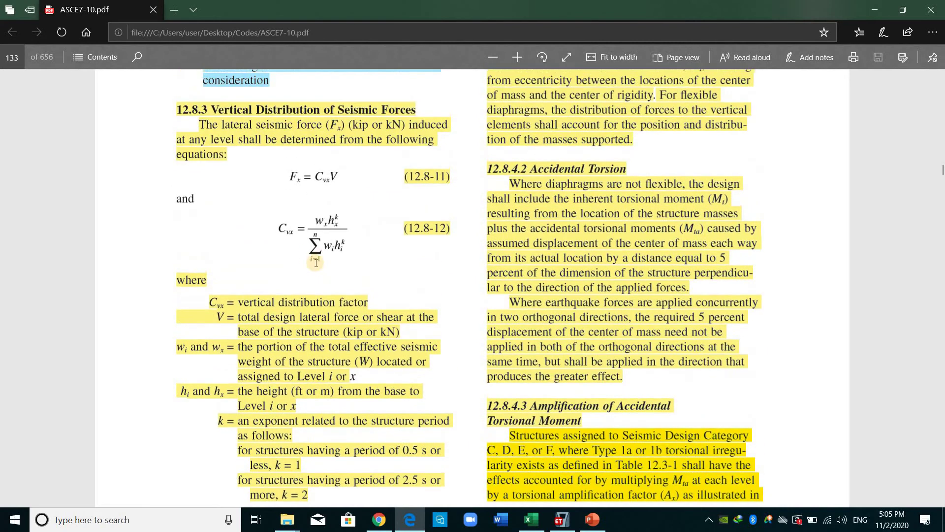
pyautogui.moveTo(211, 109); pyautogui.dragTo(433, 109)
pyautogui.moveTo(362, 126); pyautogui.dragTo(449, 126)
pyautogui.click(418, 276)
pyautogui.scroll(1, 506, 489)
# - Return to the Excel ELF sheet and inspect the formula for k in B24, leaving it unedited
pyautogui.click(527, 520)
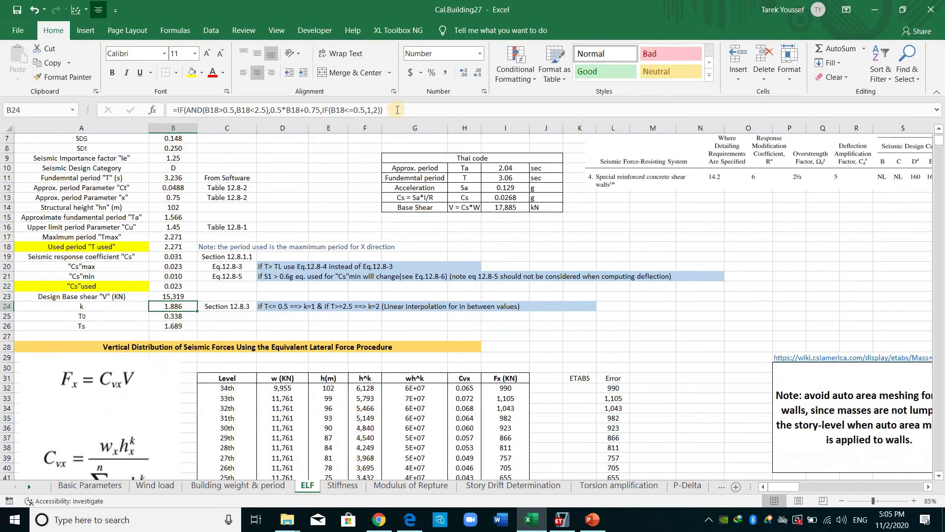
pyautogui.click(398, 109)
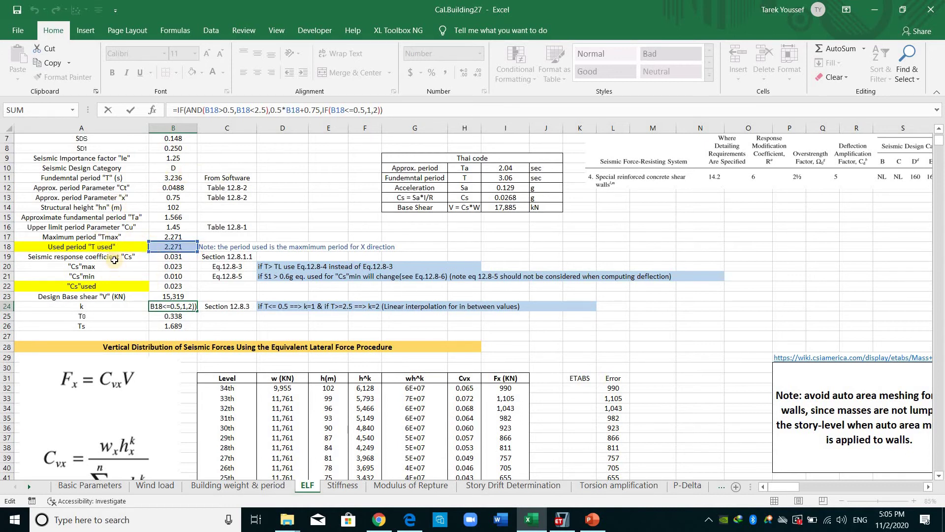
pyautogui.click(212, 323)
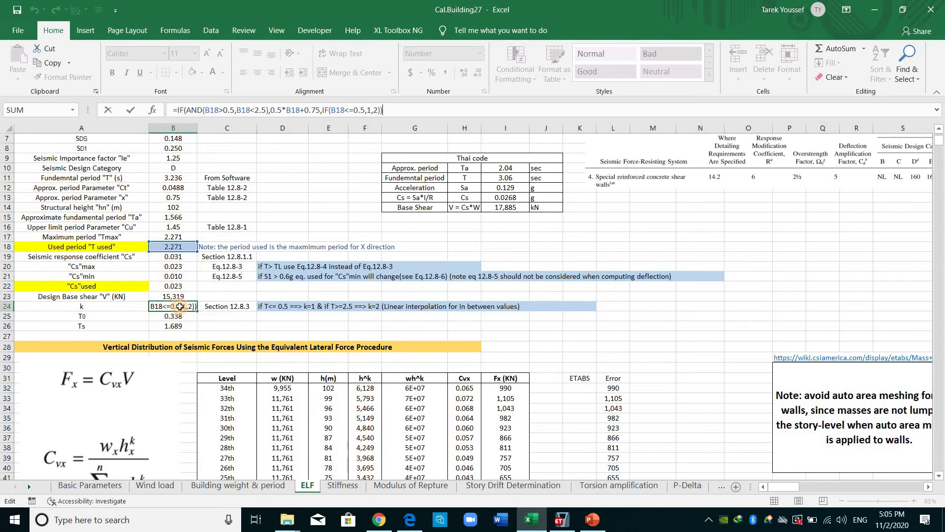
pyautogui.click(194, 306)
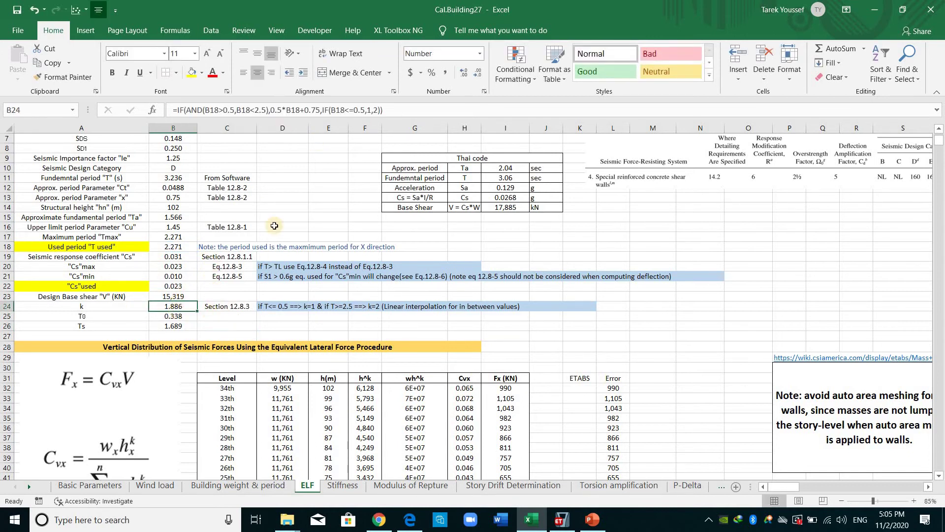
# - Examine the vertical distribution table beside the Fx and Cvx equations and check where the 33rd level's weight in D33 is taken from
pyautogui.scroll(-2, 185, 345)
pyautogui.click(185, 345)
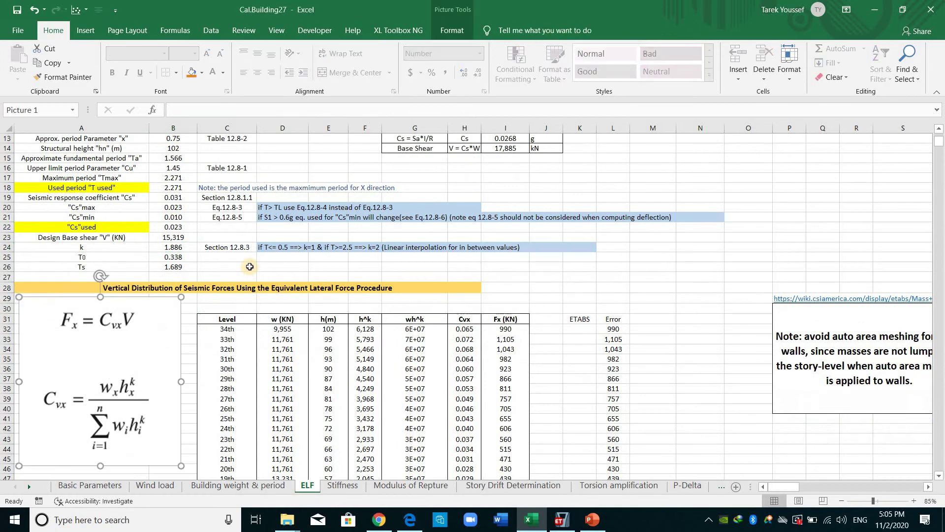
pyautogui.scroll(-3, 306, 272)
pyautogui.click(282, 220)
pyautogui.scroll(-1, 330, 244)
pyautogui.scroll(-1, 324, 222)
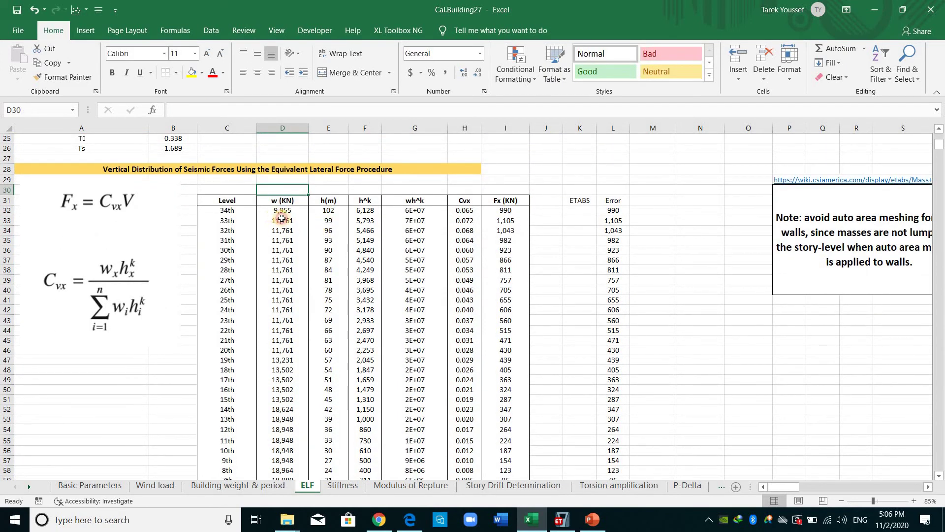
pyautogui.click(298, 240)
pyautogui.scroll(1, 299, 236)
pyautogui.click(298, 238)
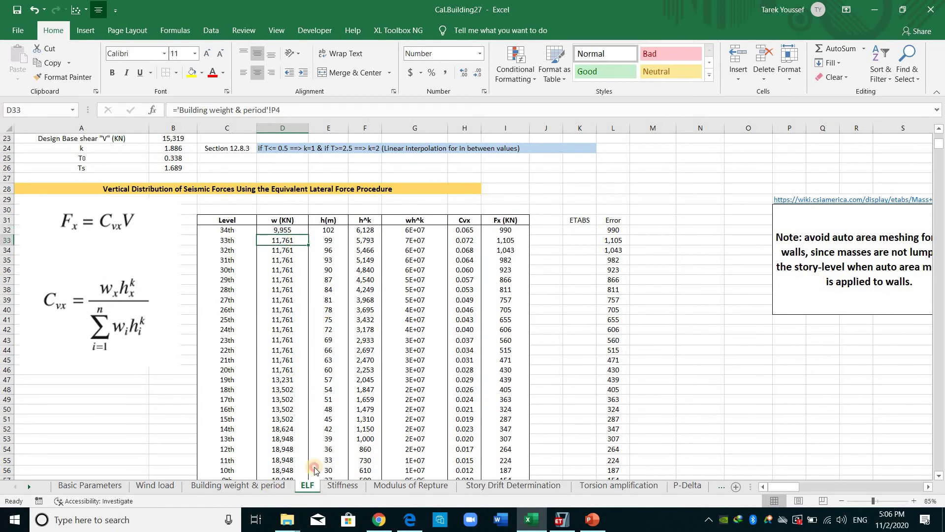
# - Review the story weights in column P of the Building weight & period sheet, starting from the 34th story
pyautogui.hotkey('ctrl', 'pageup')
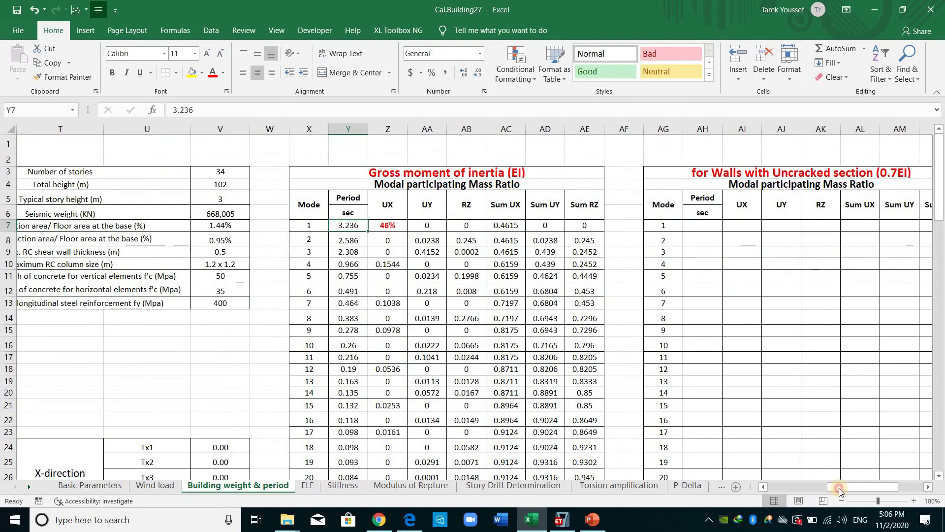
pyautogui.click(822, 486)
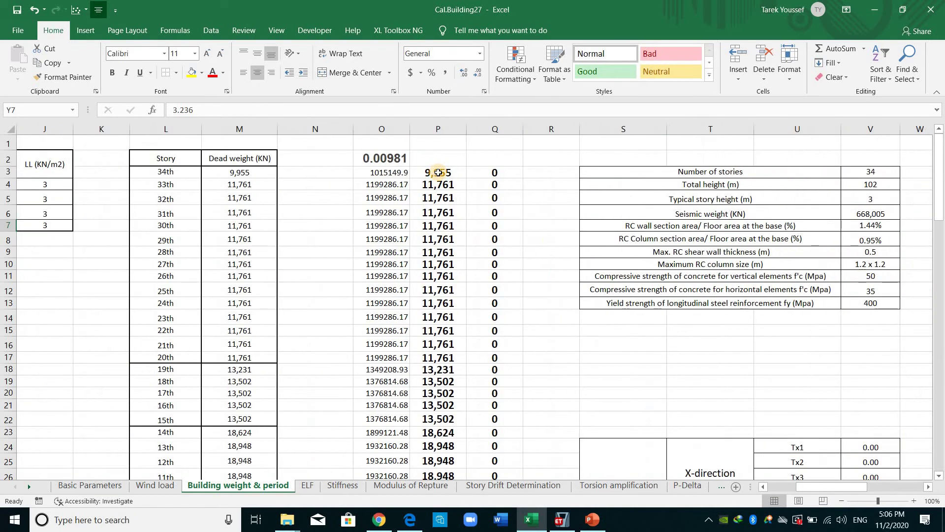
pyautogui.click(438, 173)
pyautogui.hotkey('ctrl', 'shift', 'Down')
pyautogui.hotkey('shift', 'Up')
pyautogui.scroll(4, 556, 337)
pyautogui.click(554, 351)
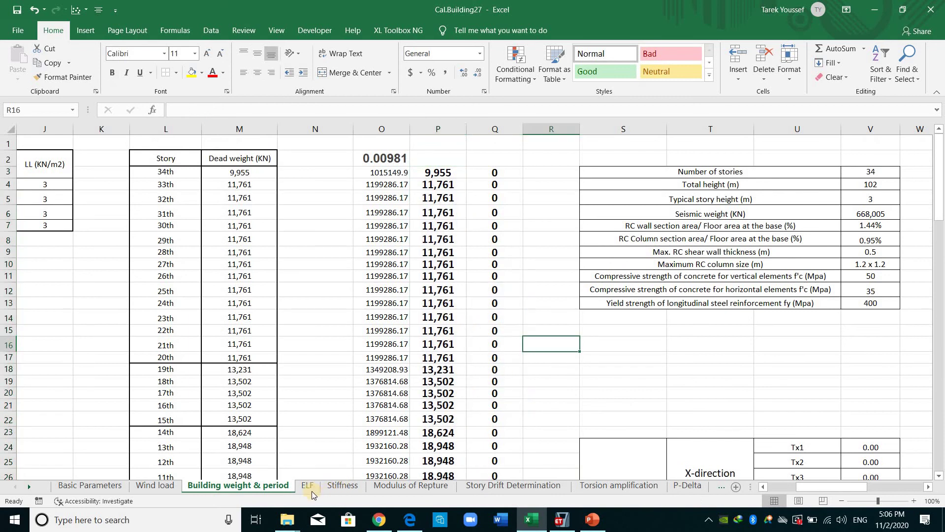
# - Go back to the ELF sheet and inspect the 34th level's height and its h^k formula in F32
pyautogui.click(309, 487)
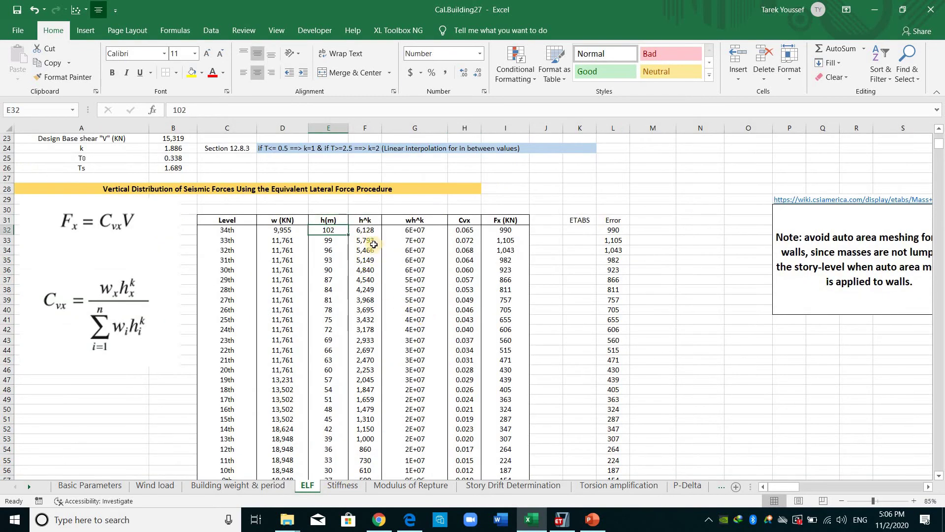
pyautogui.click(367, 233)
pyautogui.click(344, 114)
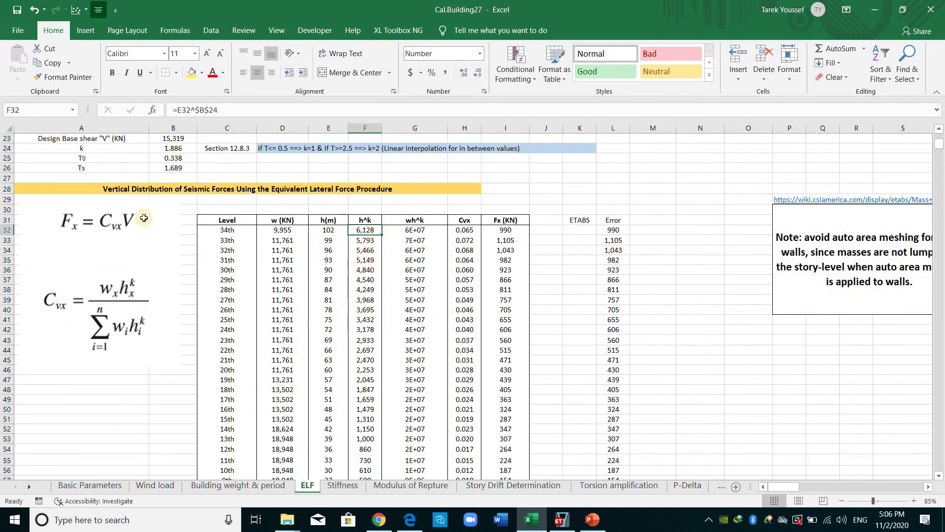
pyautogui.scroll(1, 363, 281)
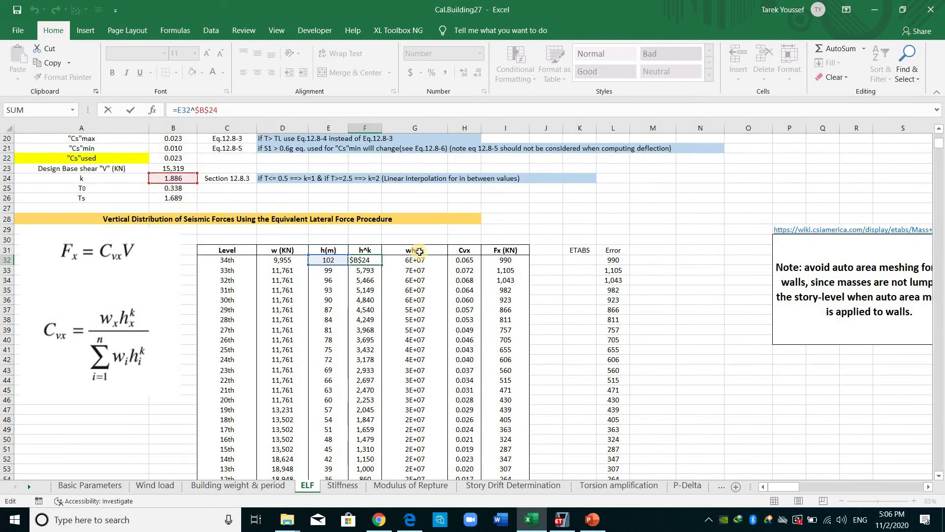
pyautogui.click(427, 262)
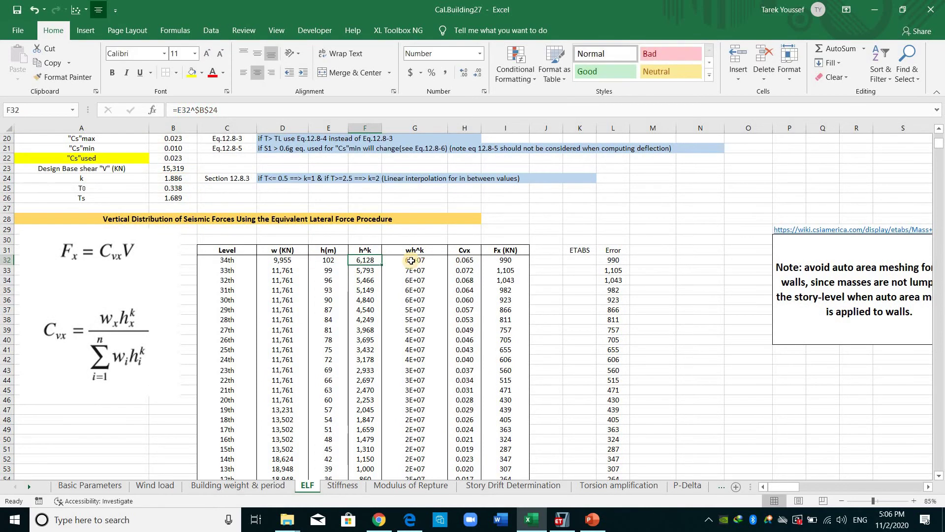
# - Inspect the wh^k formula for the 34th level in G32 and the sum formula in G66
pyautogui.press('F2')
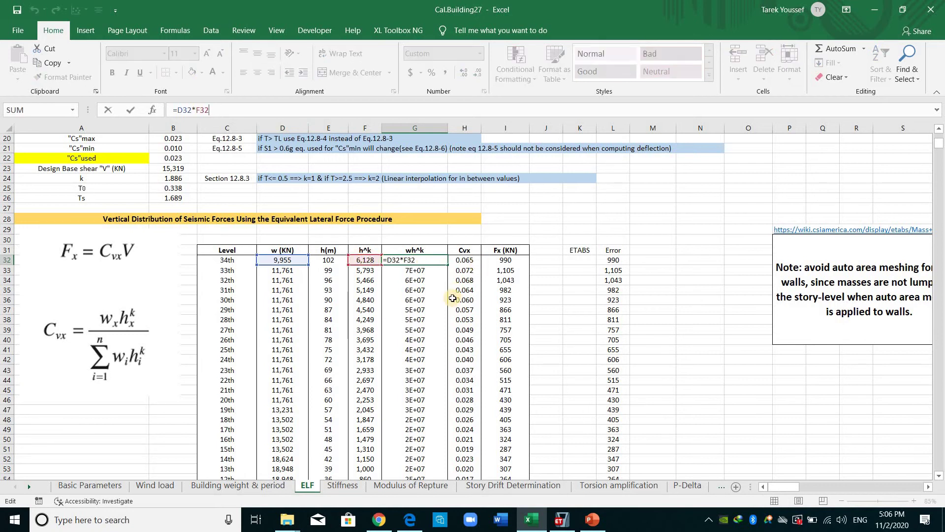
pyautogui.press('Return')
pyautogui.press('Down')
pyautogui.press('Down')
pyautogui.press('Down')
pyautogui.press('Down')
pyautogui.press('Down')
pyautogui.press('Down')
pyautogui.press('Down')
pyautogui.press('Down')
pyautogui.press('Down')
pyautogui.press('Down')
pyautogui.press('Down')
pyautogui.press('Down')
pyautogui.press('Down')
pyautogui.press('Down')
pyautogui.press('Down')
pyautogui.press('Down')
pyautogui.press('Down')
pyautogui.press('Down')
pyautogui.press('Down')
pyautogui.press('Down')
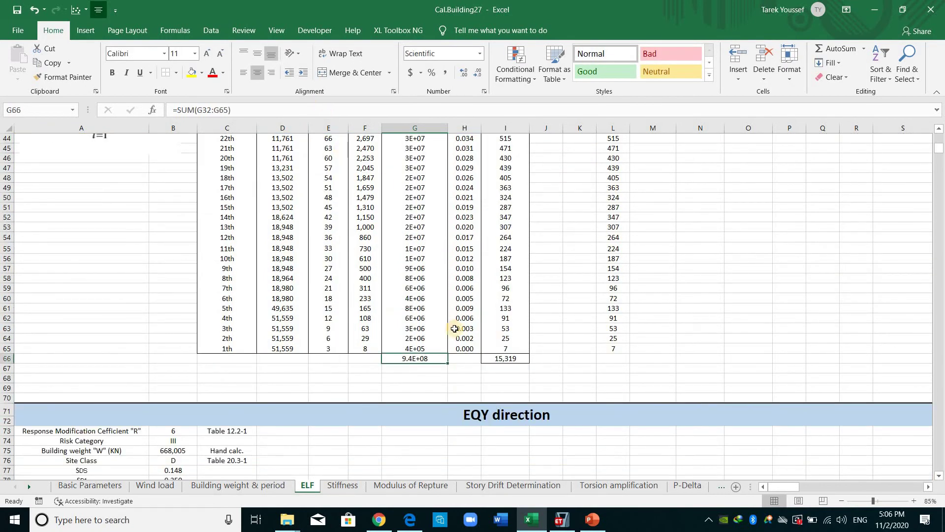
pyautogui.press('F2')
pyautogui.scroll(3, 421, 171)
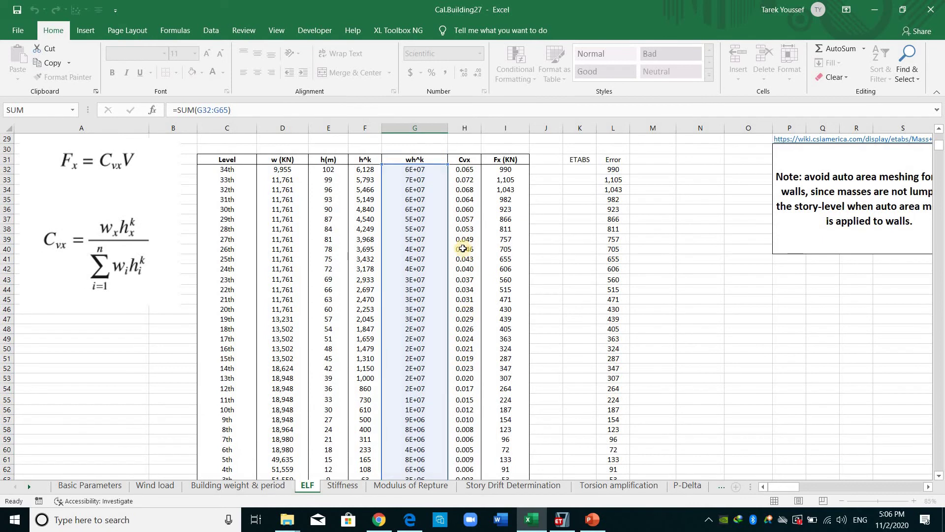
pyautogui.scroll(2, 467, 264)
# - Inspect the Cvx formula in H32 and trace its references to G32 and the wh^k total, leaving it unedited
pyautogui.click(466, 219)
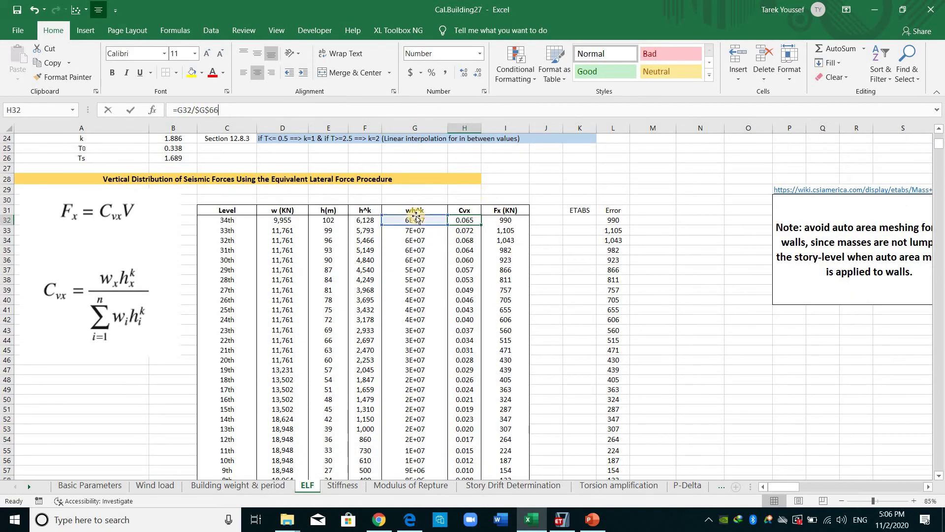
pyautogui.press('F2')
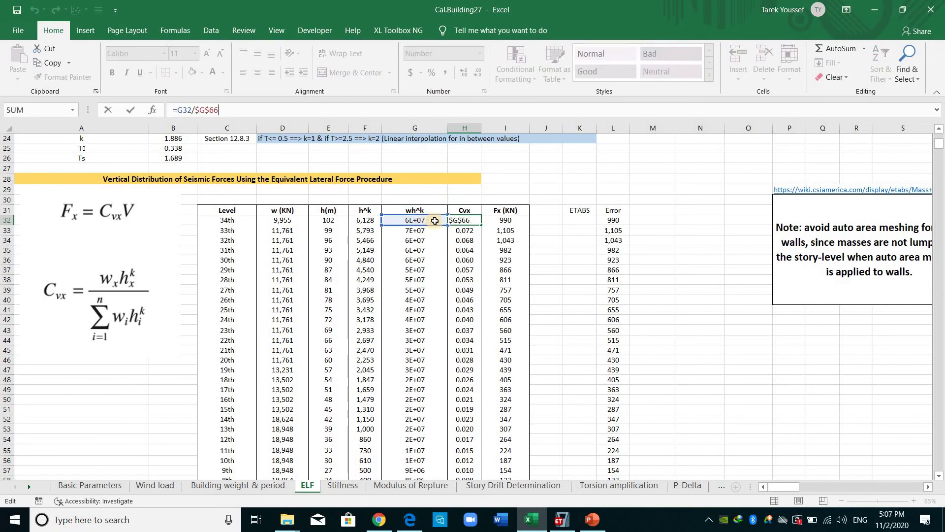
pyautogui.scroll(-6, 458, 315)
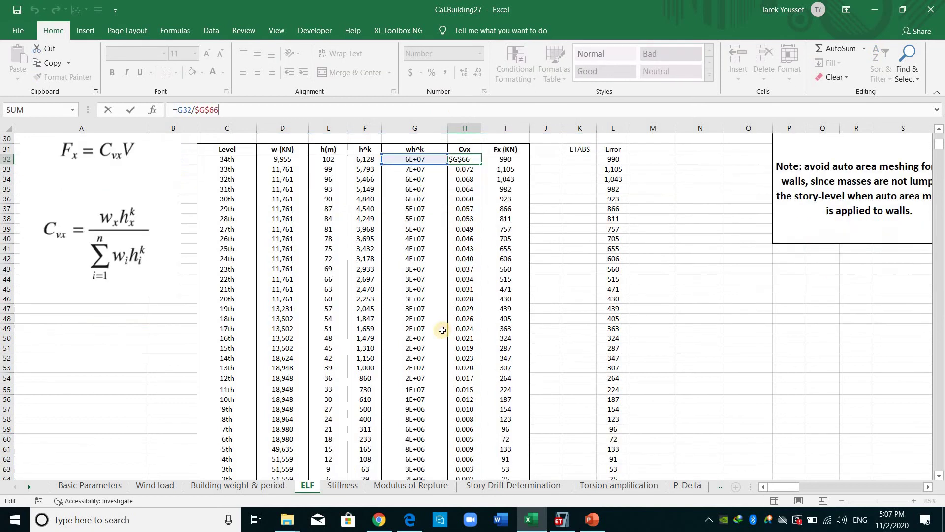
pyautogui.scroll(2, 431, 437)
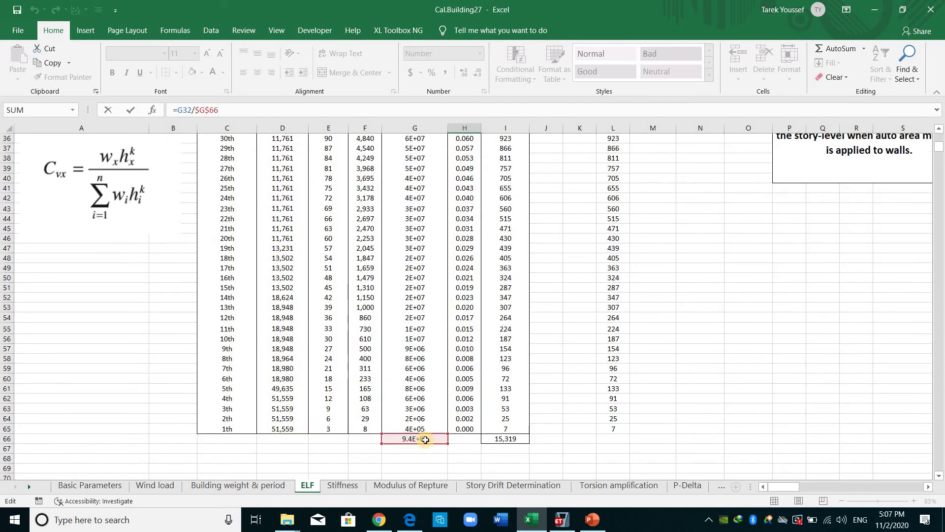
pyautogui.scroll(6, 354, 239)
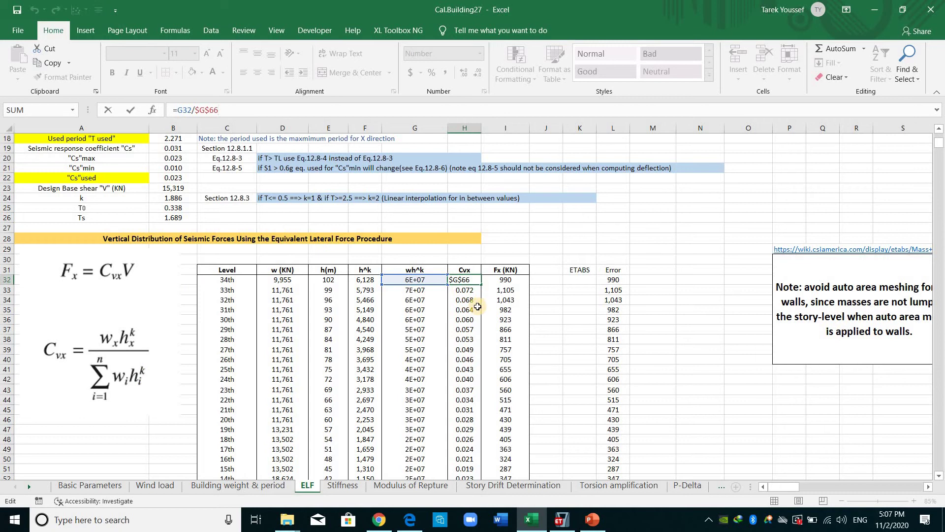
pyautogui.hotkey('ctrl', 'Return')
pyautogui.scroll(-4, 478, 308)
pyautogui.scroll(3, 487, 295)
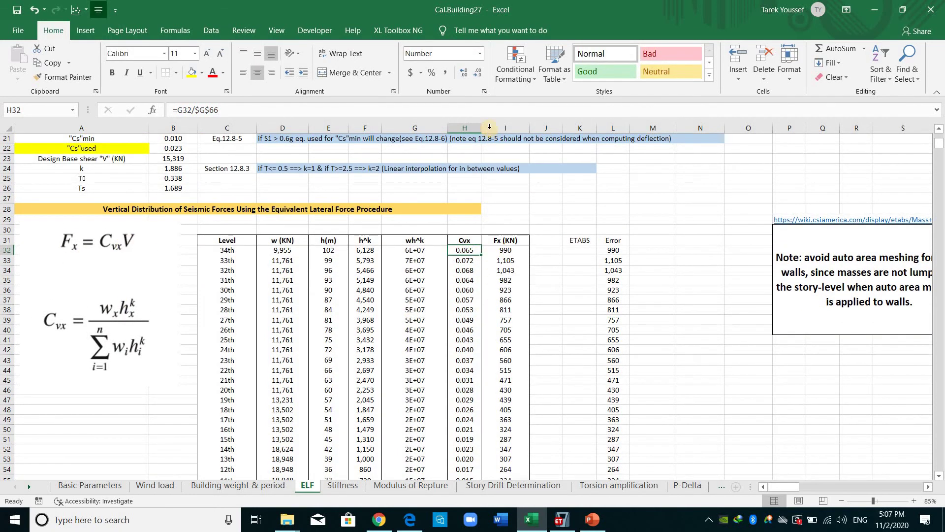
# - Inspect the Fx formulas in I32 and I34 and trace their references to Cvx and the design base shear
pyautogui.click(506, 250)
pyautogui.press('F2')
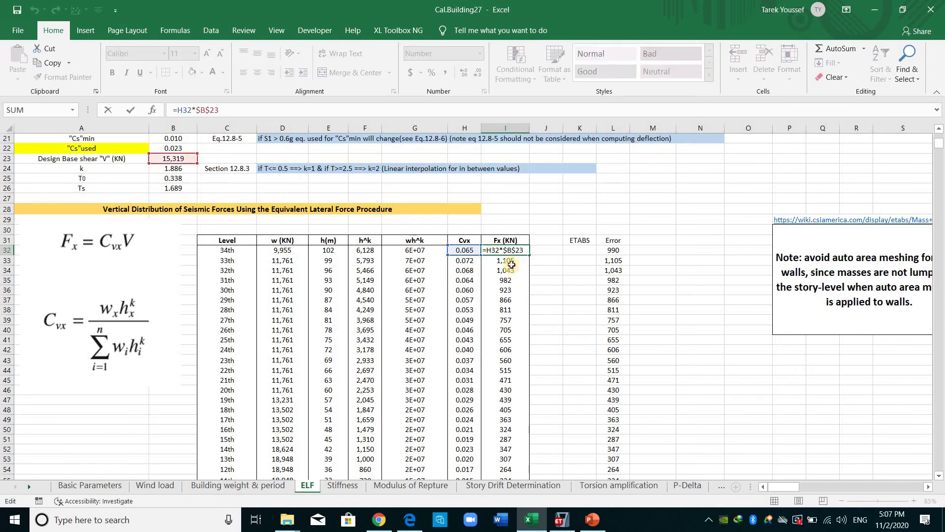
pyautogui.click(517, 270)
pyautogui.press('F2')
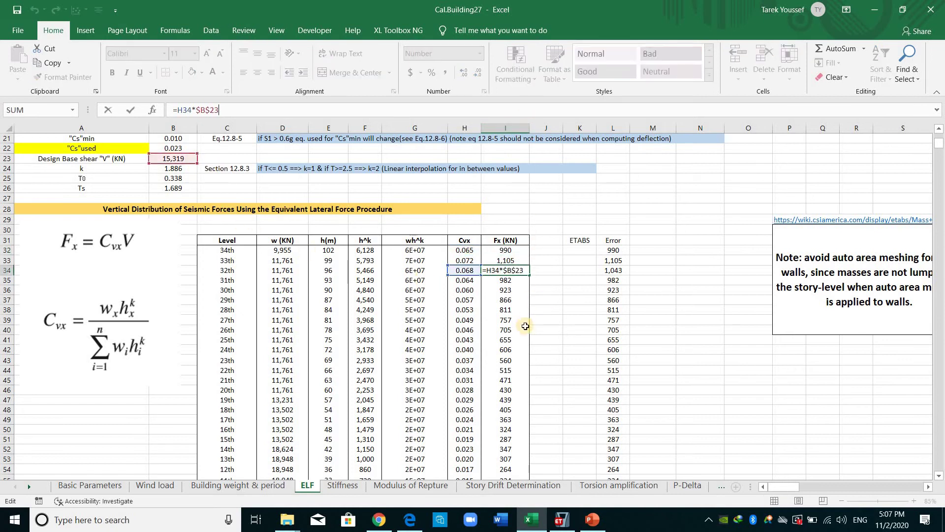
pyautogui.scroll(-4, 524, 438)
pyautogui.click(524, 439)
pyautogui.scroll(3, 543, 307)
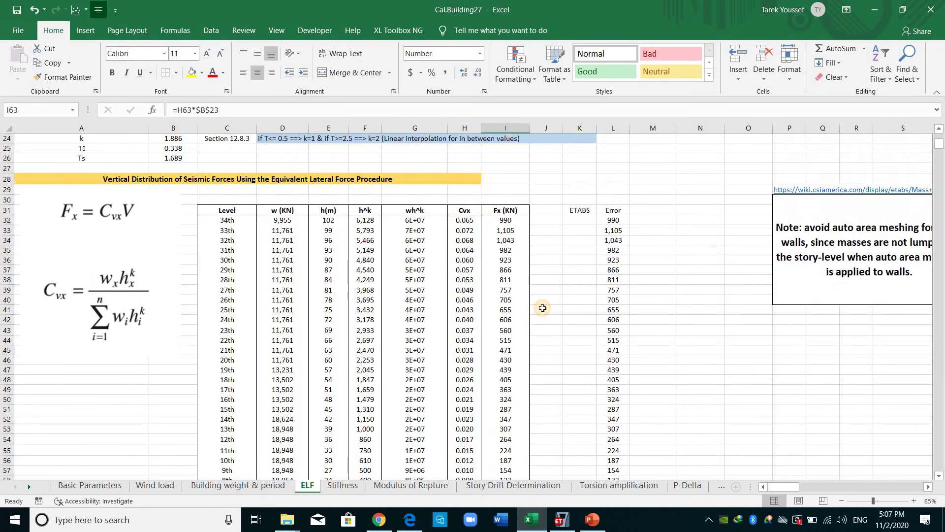
# - Review the Fx column from its header down to the total, along with the seismic parameters above and the columns beside it
pyautogui.hotkey('ctrl', 'Up')
pyautogui.hotkey('ctrl', 'shift', 'Down')
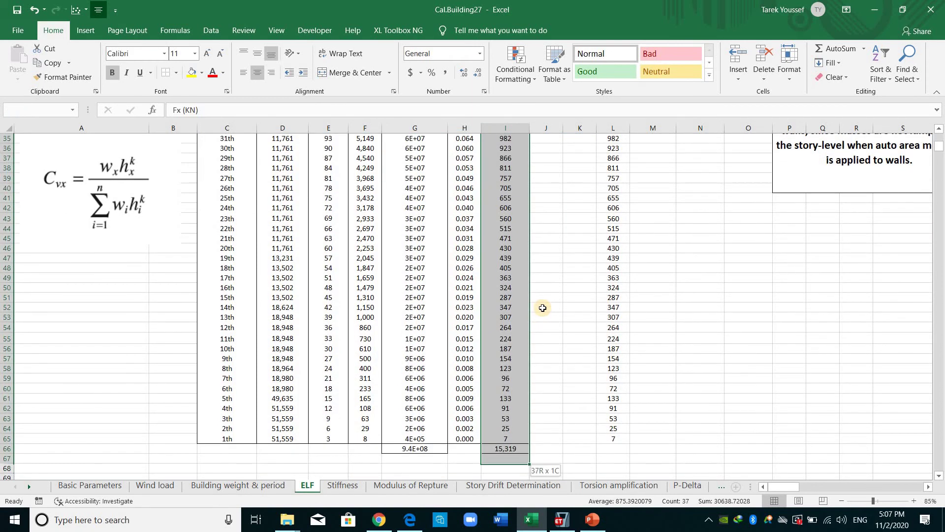
pyautogui.scroll(4, 543, 308)
pyautogui.scroll(4, 543, 308)
pyautogui.keyDown('ctrl'); pyautogui.scroll(-1, 542, 310); pyautogui.keyUp('ctrl')
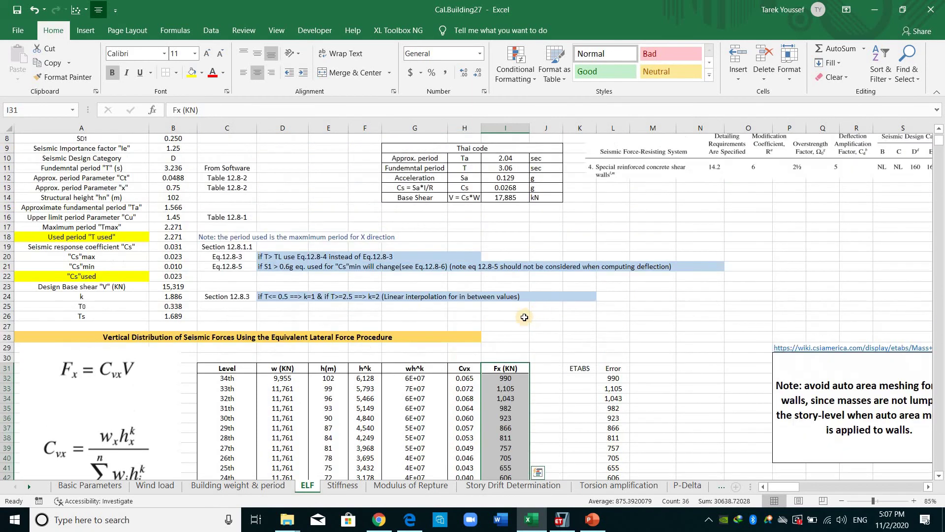
pyautogui.scroll(-6, 492, 325)
pyautogui.keyDown('ctrl'); pyautogui.scroll(2, 612, 414); pyautogui.keyUp('ctrl')
pyautogui.click(537, 332)
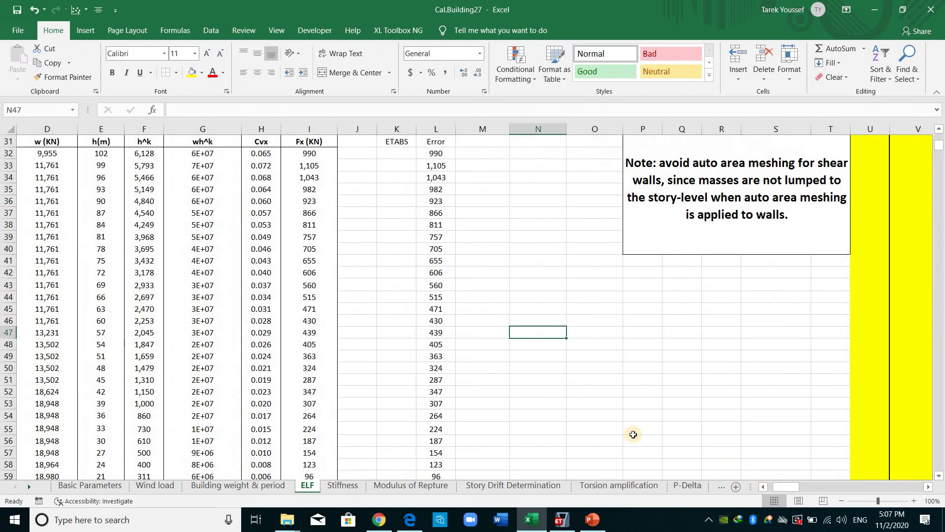
pyautogui.scroll(3, 635, 435)
pyautogui.hscroll(-3, 636, 435)
pyautogui.keyDown('ctrl'); pyautogui.scroll(-1, 704, 451); pyautogui.keyUp('ctrl')
pyautogui.scroll(4, 704, 451)
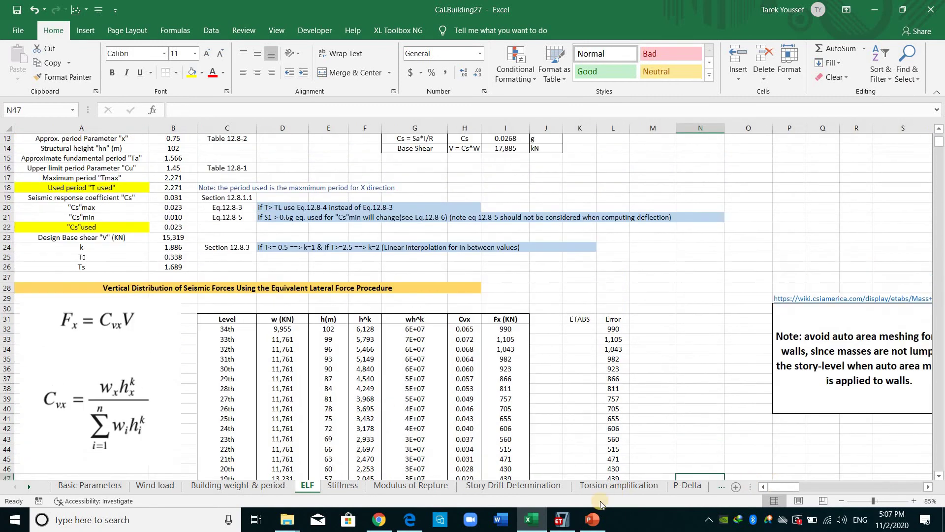
# - Switch to ETABS and plot the story response as auto lateral loads to stories for EQX
pyautogui.click(562, 520)
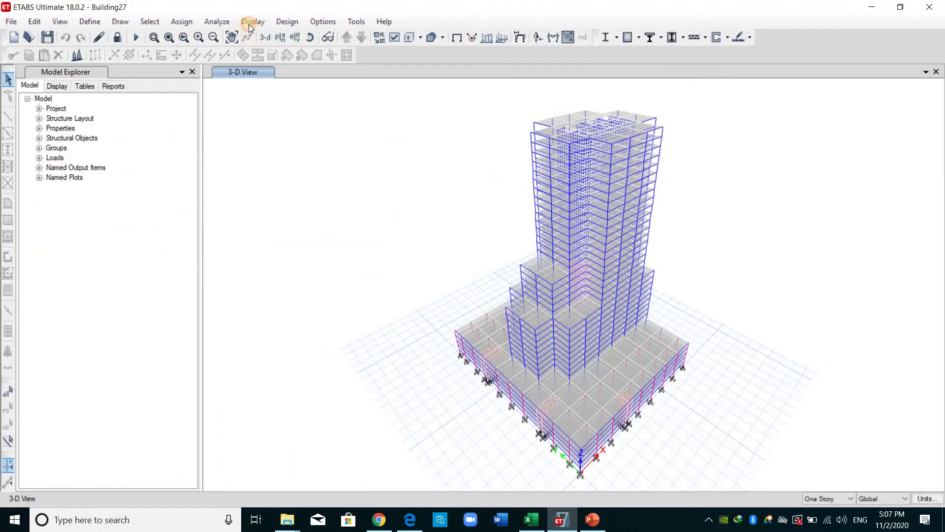
pyautogui.click(250, 22)
pyautogui.click(307, 164)
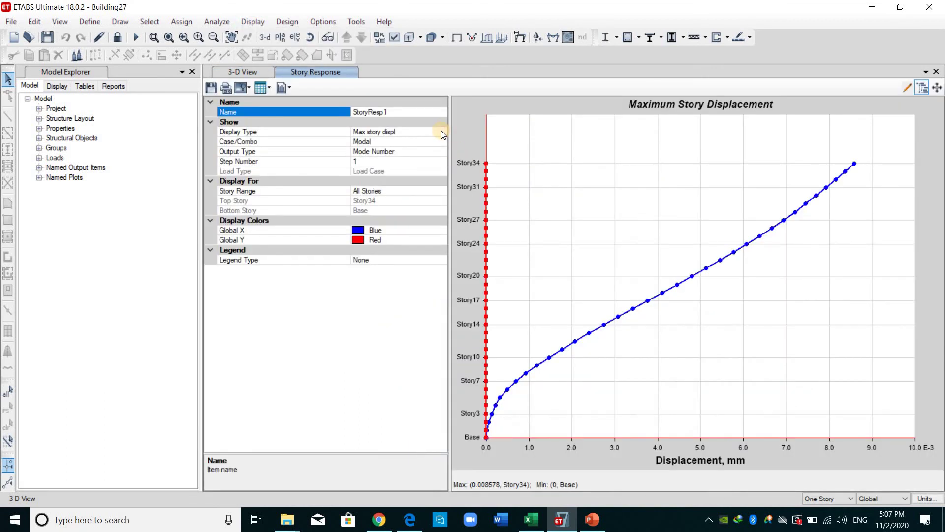
pyautogui.click(441, 131)
pyautogui.click(441, 132)
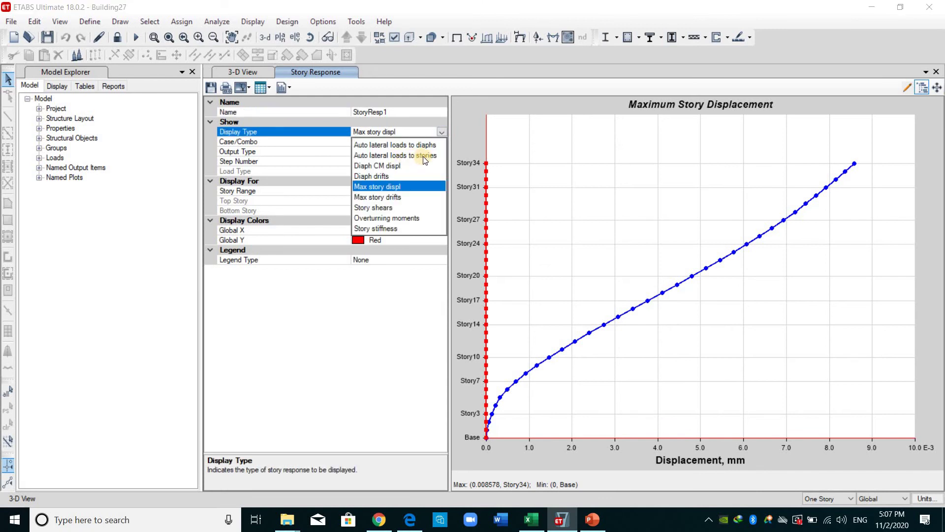
pyautogui.click(397, 155)
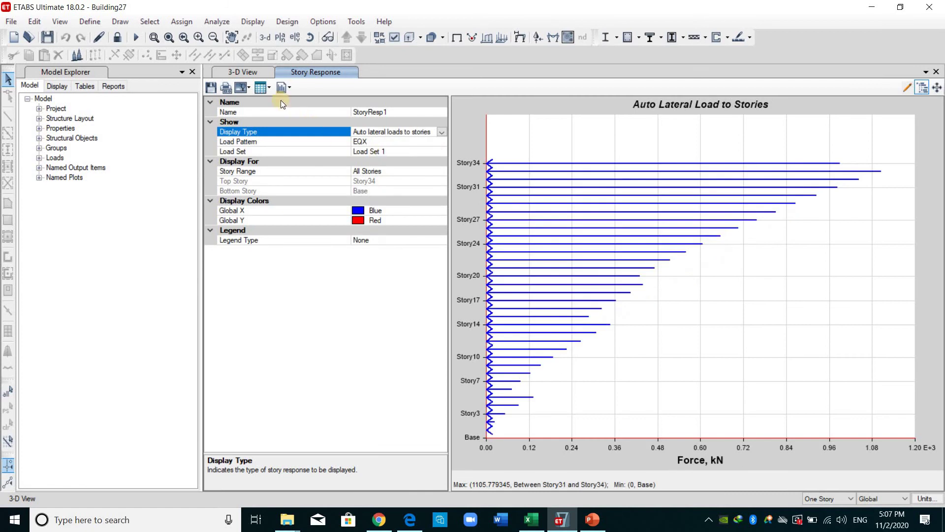
# - Copy the X-Dir forces of Story34 to Story1 from the formatted story response table into Excel's ETABS column starting at K32
pyautogui.click(269, 87)
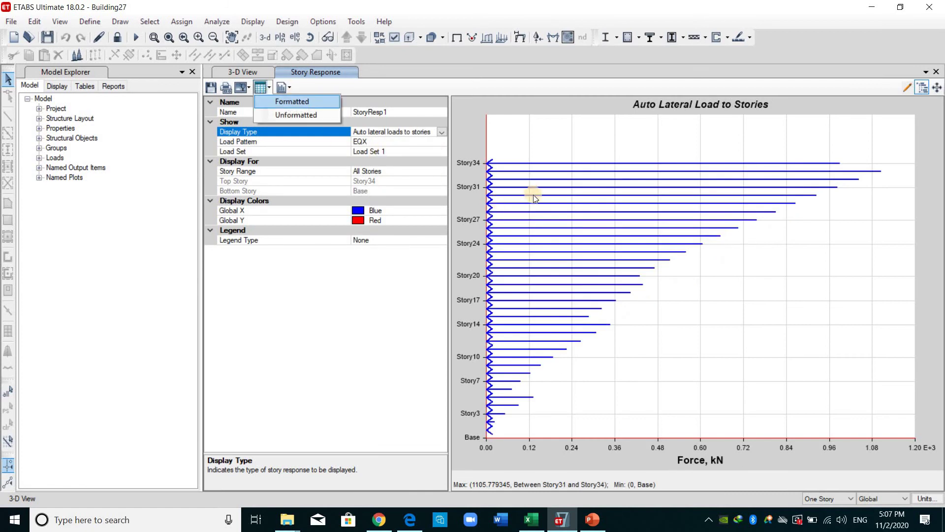
pyautogui.click(285, 101)
pyautogui.moveTo(519, 185); pyautogui.dragTo(531, 333)
pyautogui.hotkey('ctrl', 'c')
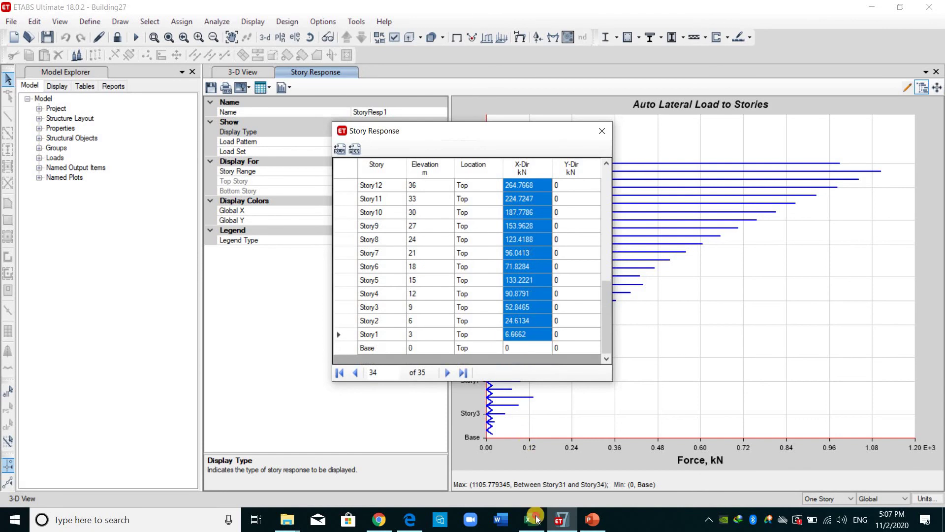
pyautogui.hotkey('alt', 'Tab')
pyautogui.click(591, 359)
pyautogui.hotkey('ctrl', 'v')
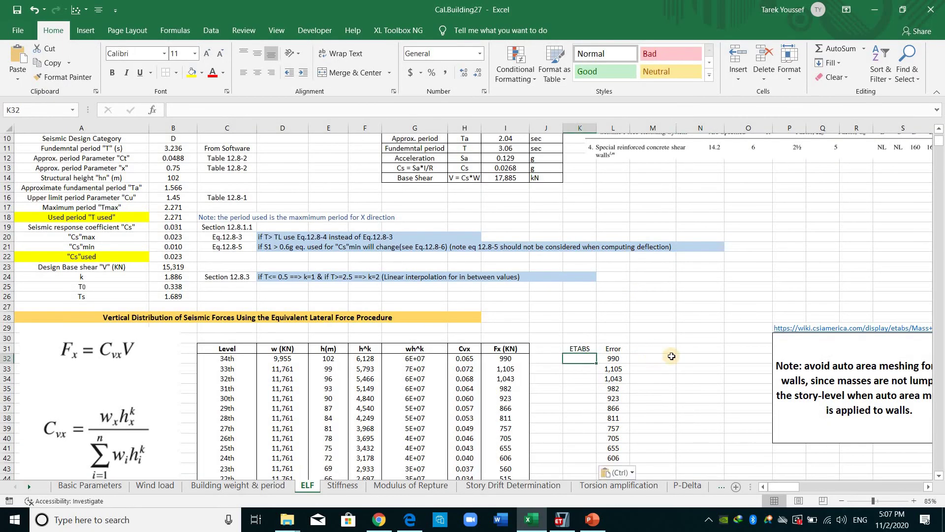
# - Inspect the Error formula in L32 and compare the Fx values with the ETABS forces down the column
pyautogui.scroll(-5, 669, 355)
pyautogui.click(664, 359)
pyautogui.click(622, 212)
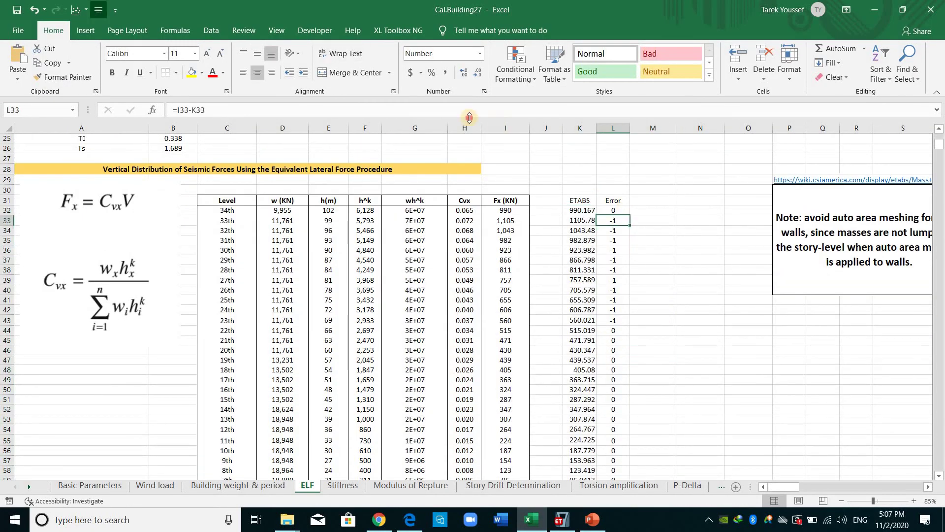
pyautogui.press('F2')
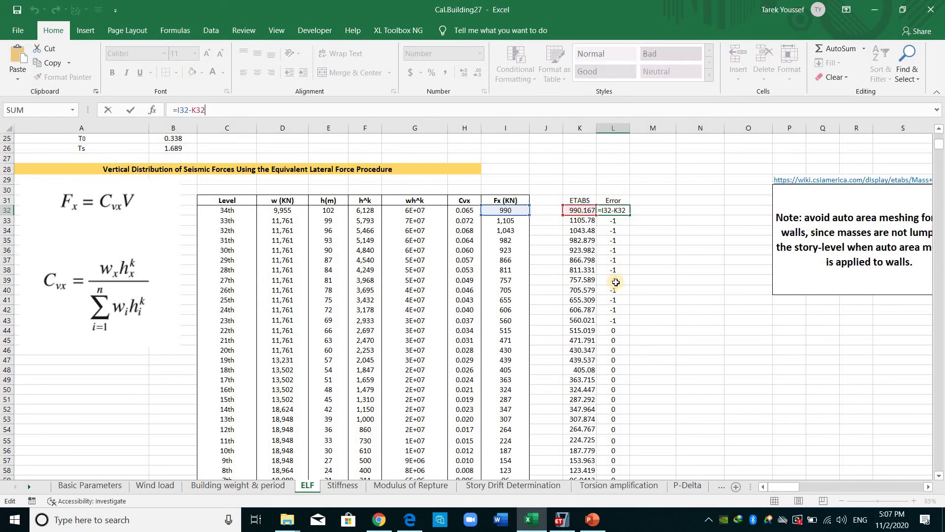
pyautogui.scroll(-5, 616, 282)
pyautogui.scroll(3, 627, 177)
pyautogui.press('Escape')
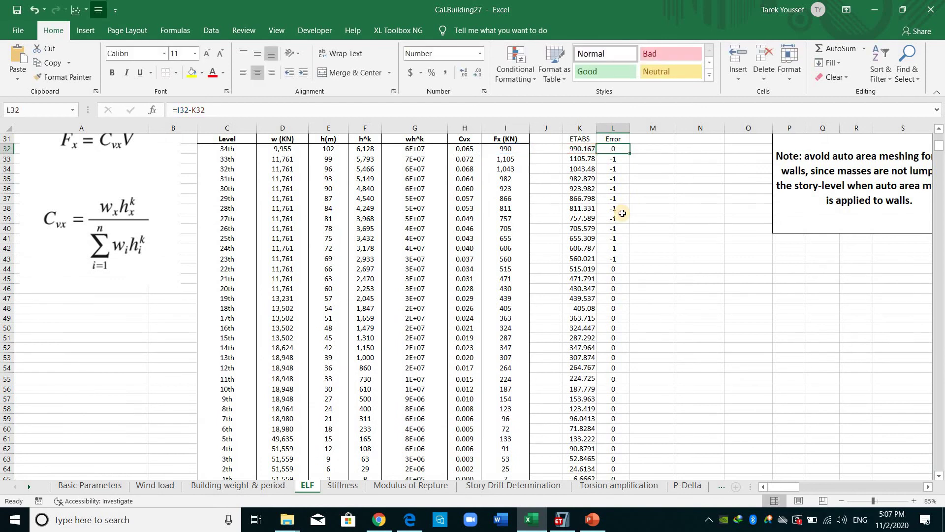
# - Show the Error values of the 33rd to 23rd levels in L33:L43 with one decimal place
pyautogui.scroll(1, 623, 214)
pyautogui.moveTo(613, 191); pyautogui.dragTo(622, 289)
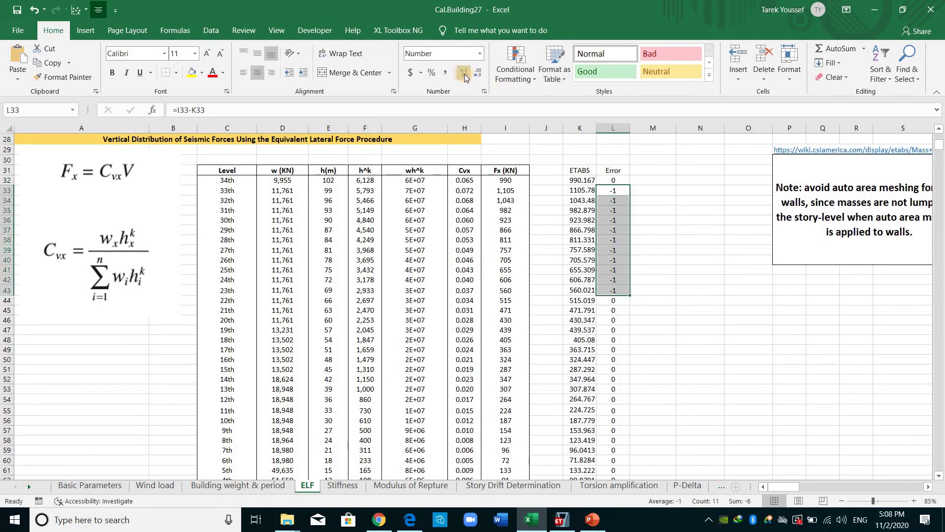
pyautogui.click(465, 74)
pyautogui.scroll(3, 611, 276)
pyautogui.click(653, 458)
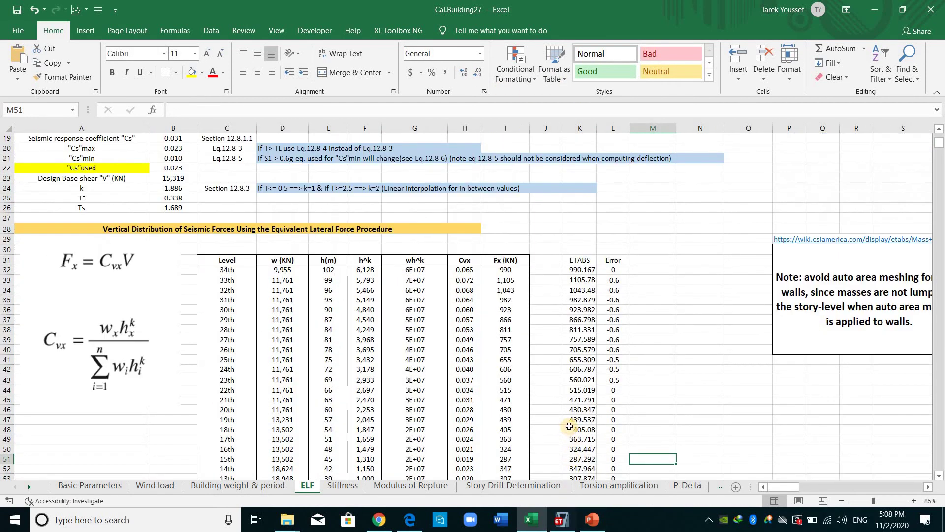
# - Locate the EQY fundamental period cell B81, then find the gross-inertia modal mass ratio table on the Building weight & period sheet
pyautogui.scroll(-16, 569, 426)
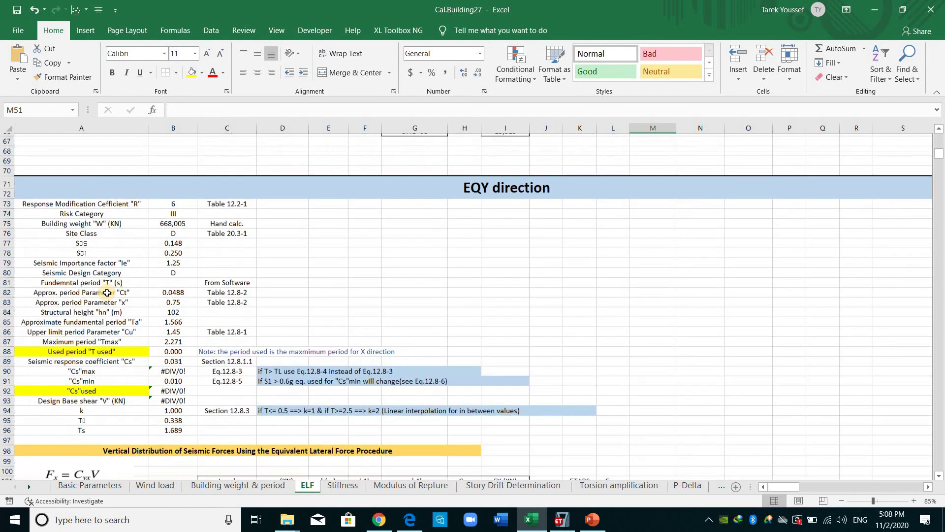
pyautogui.moveTo(141, 280); pyautogui.dragTo(173, 279)
pyautogui.click(173, 279)
pyautogui.click(229, 484)
pyautogui.moveTo(823, 485); pyautogui.dragTo(847, 487)
pyautogui.hscroll(-1, 557, 254)
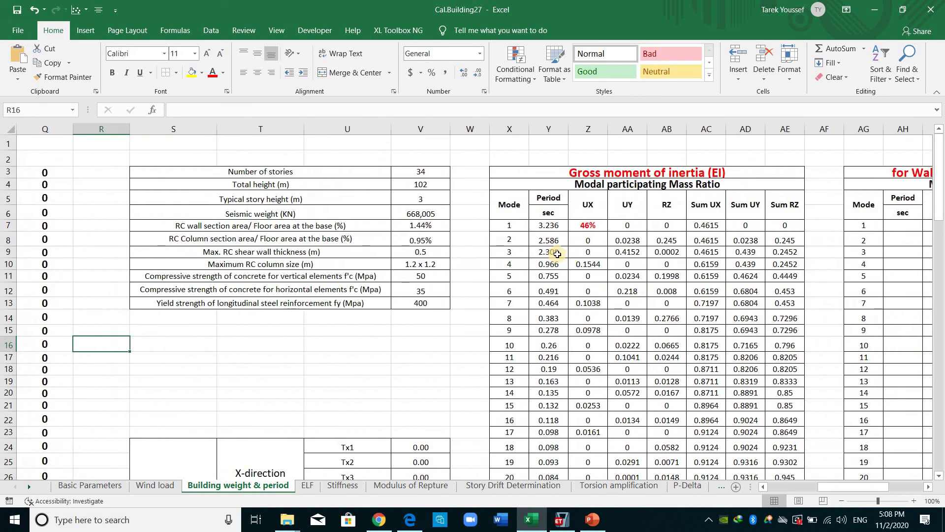
# - Format the UY and RZ ratios of modes 2 and 3 in AA8:AB9 as bold red percentages
pyautogui.moveTo(627, 240); pyautogui.dragTo(666, 252)
pyautogui.hotkey('ctrl', 'b')
pyautogui.click(412, 73)
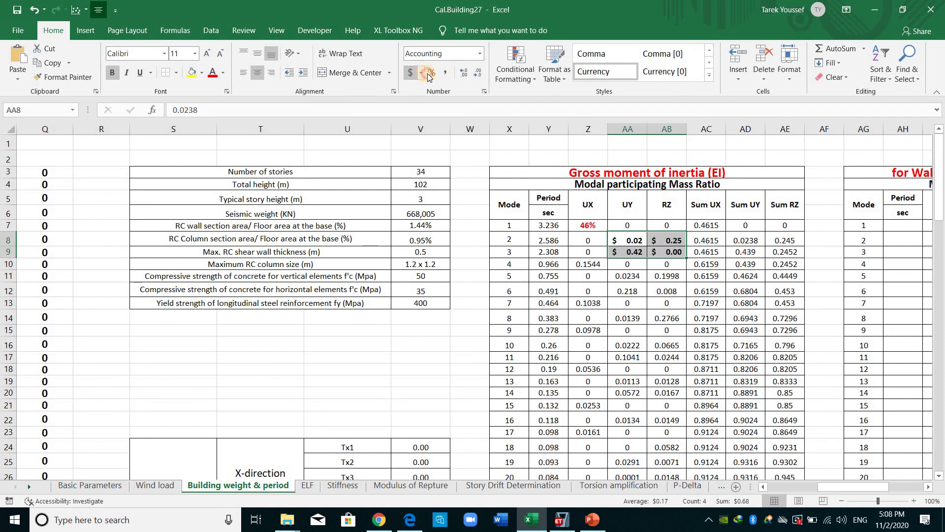
pyautogui.click(421, 73)
pyautogui.click(432, 73)
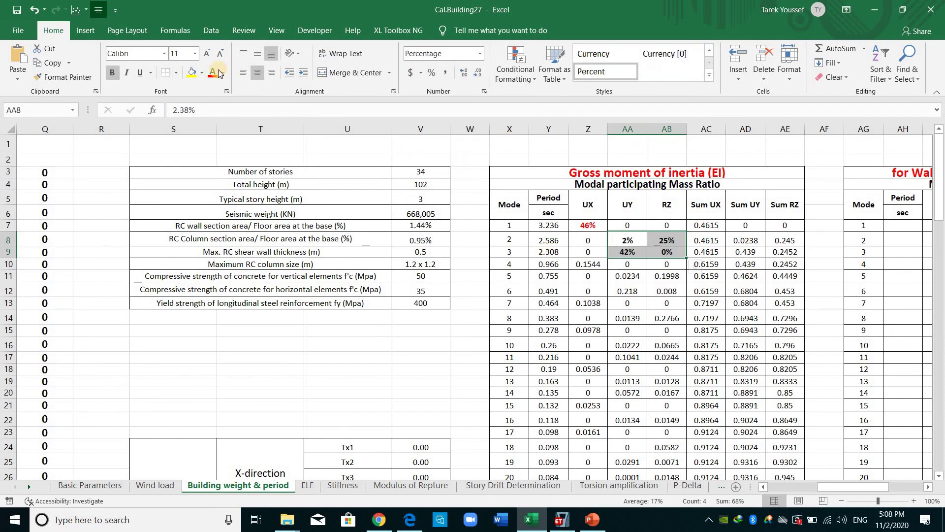
pyautogui.click(639, 274)
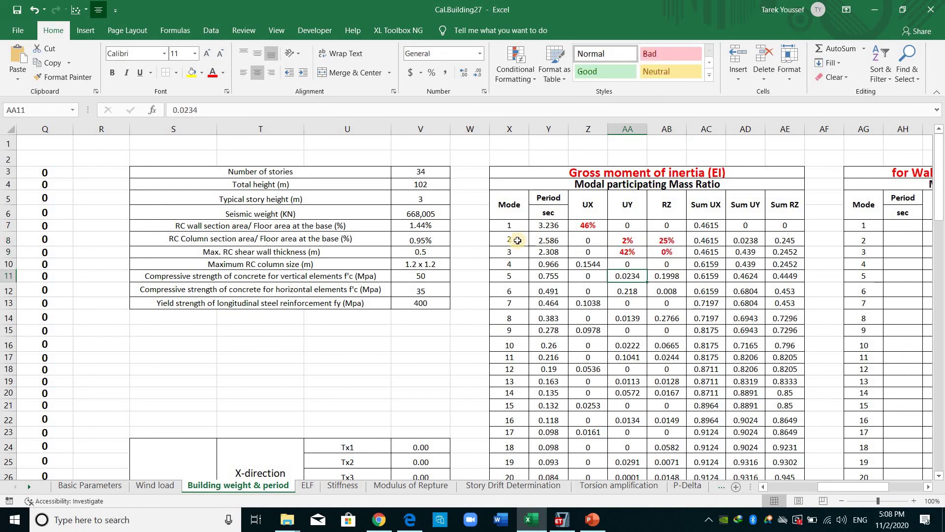
# - Compare the mode 2 and 3 ratios, and copy the mode 3 period 2.308 from Y9 into the EQY fundamental period cell B81 on the ELF sheet
pyautogui.moveTo(509, 240); pyautogui.dragTo(667, 240)
pyautogui.click(667, 240)
pyautogui.moveTo(662, 199); pyautogui.dragTo(517, 253)
pyautogui.click(549, 253)
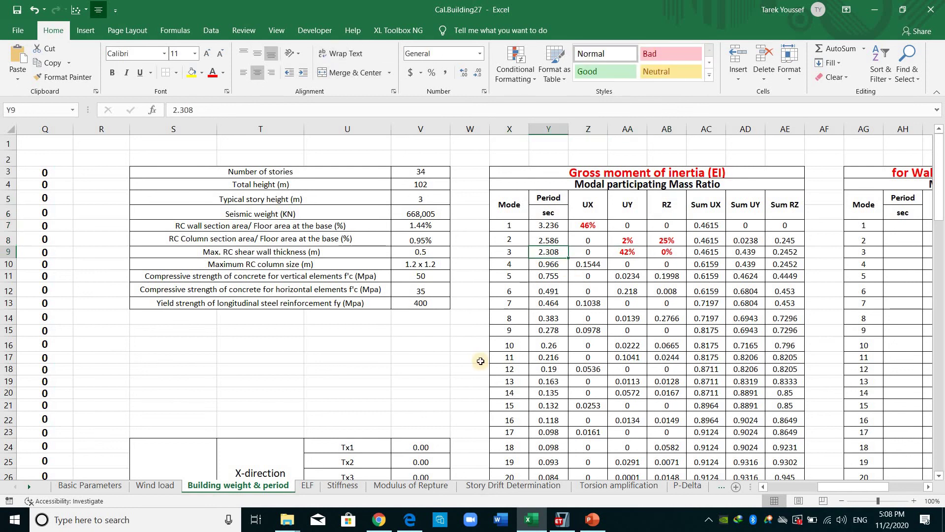
pyautogui.click(307, 485)
pyautogui.click(172, 279)
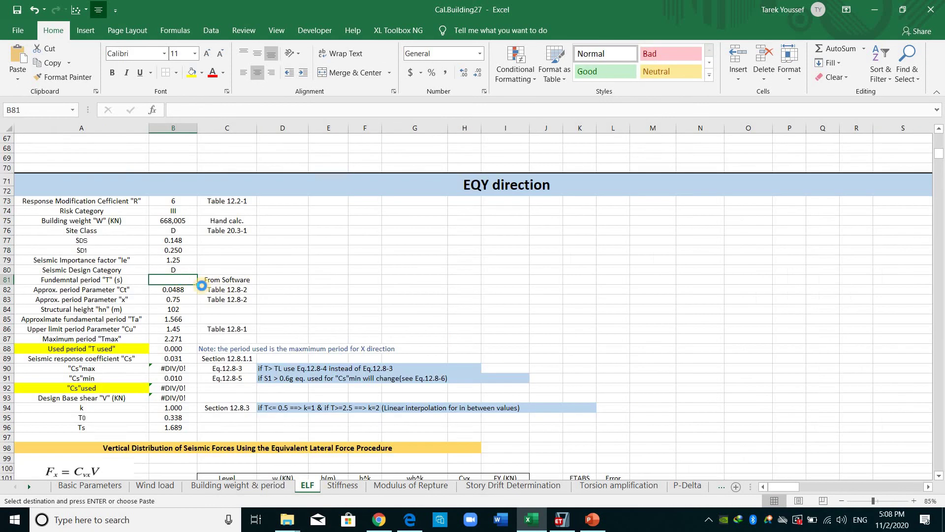
pyautogui.hotkey('ctrl', 'v')
pyautogui.press('Escape')
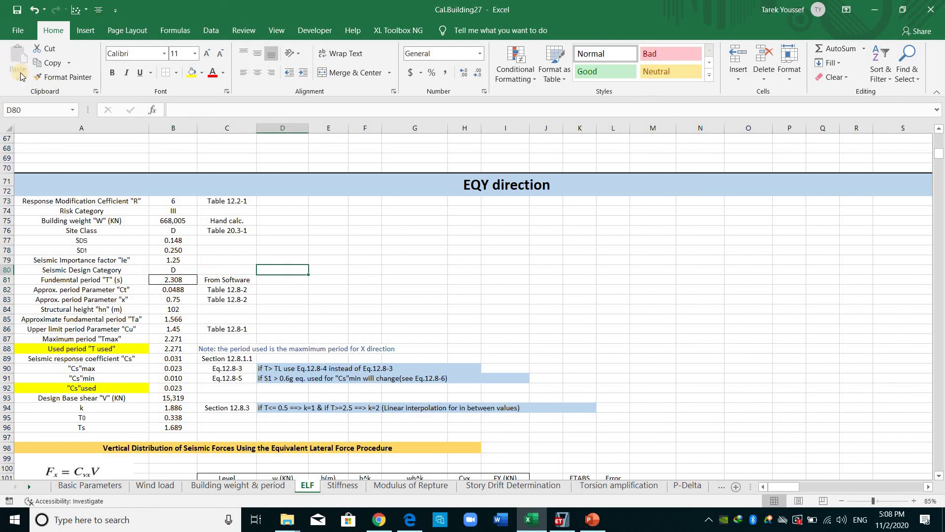
# - Review the EQY seismic parameters and inspect the design base shear formula in B93, leaving it unedited
pyautogui.moveTo(174, 221); pyautogui.dragTo(175, 276)
pyautogui.scroll(-5, 174, 231)
pyautogui.click(174, 254)
pyautogui.click(175, 246)
pyautogui.scroll(1, 248, 274)
pyautogui.press('F2')
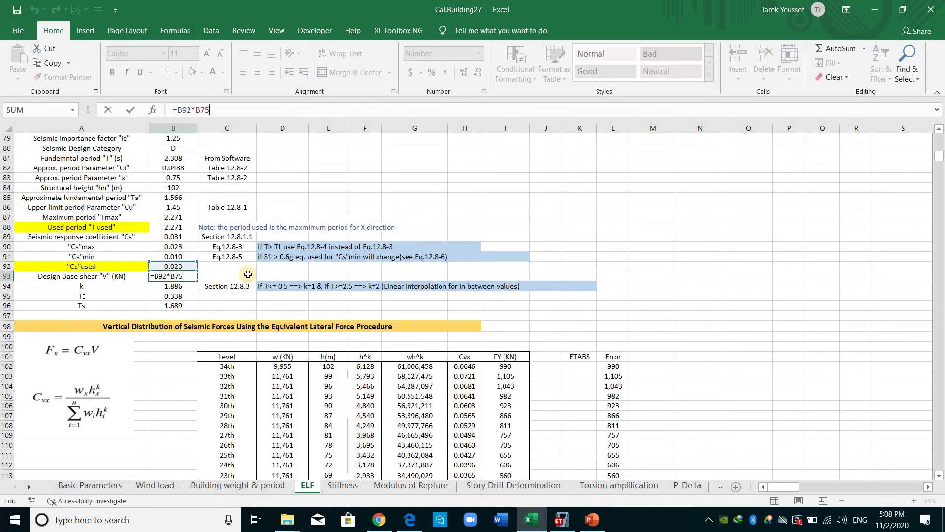
pyautogui.scroll(5, 248, 275)
pyautogui.press('Escape')
pyautogui.scroll(-10, 268, 299)
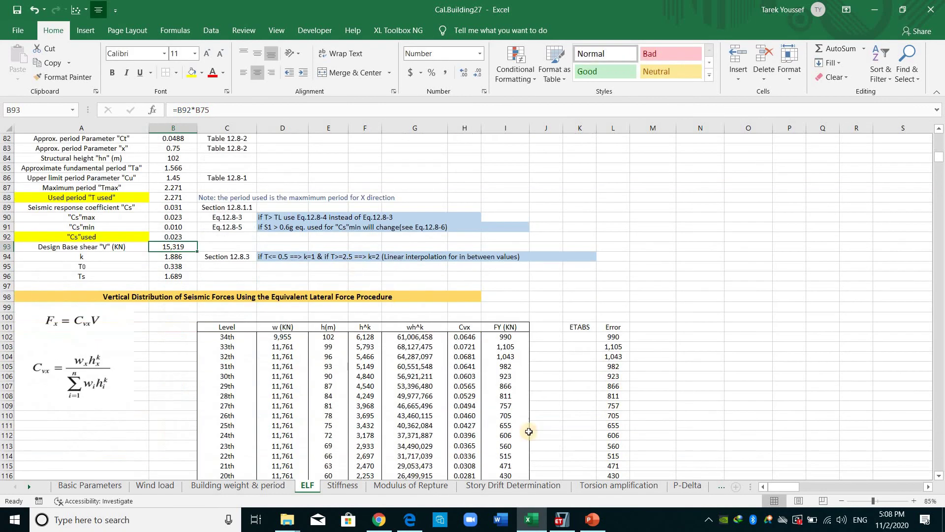
# - Switch to ETABS, close the Story Response table and set the plot's load pattern to EQY
pyautogui.click(561, 519)
pyautogui.click(603, 133)
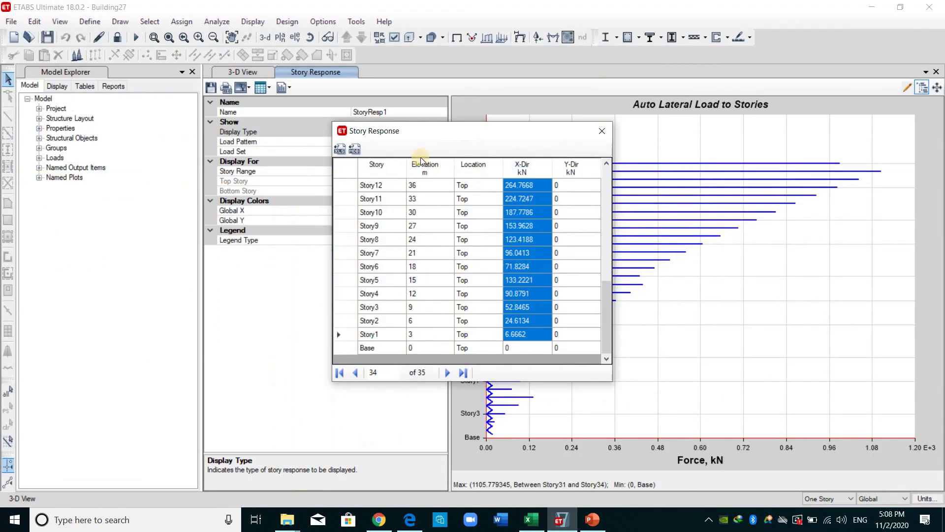
pyautogui.click(443, 143)
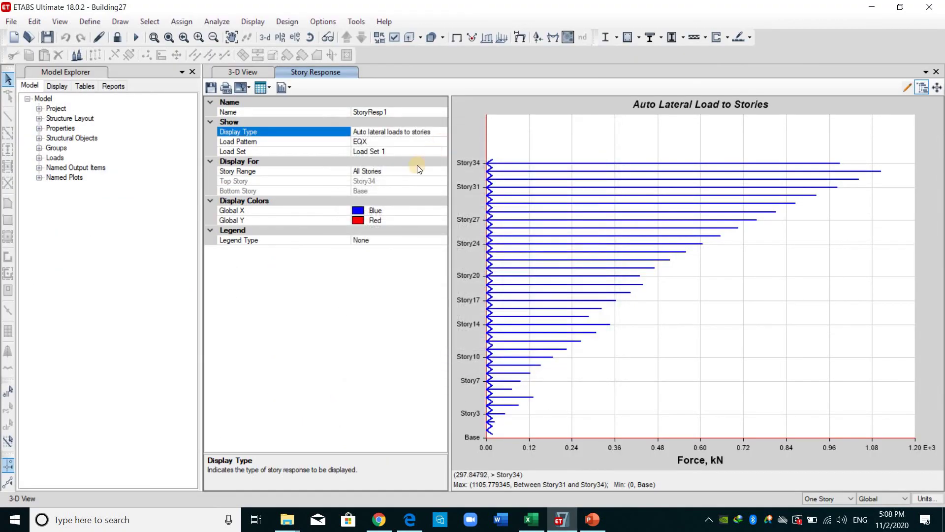
pyautogui.click(380, 169)
pyautogui.press('Down')
pyautogui.press('Return')
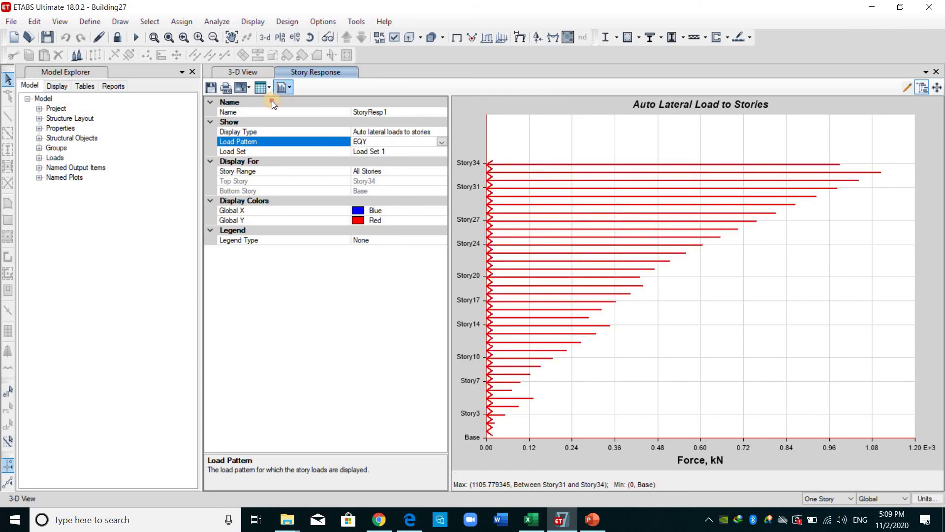
# - Copy the Y-Dir forces of Story34 to Story1 from the Story Response table into Excel's EQY ETABS column, starting at K102
pyautogui.click(269, 88)
pyautogui.click(274, 99)
pyautogui.moveTo(576, 185); pyautogui.dragTo(567, 335)
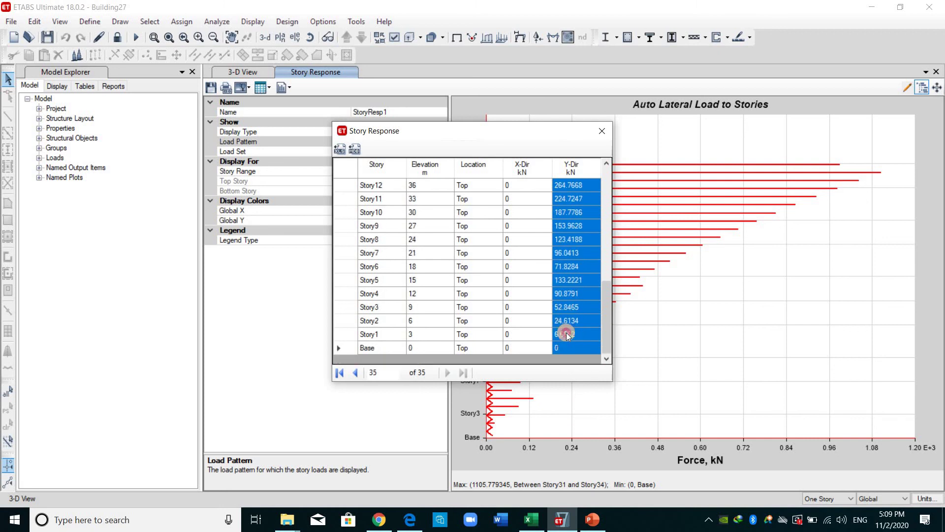
pyautogui.click(530, 520)
pyautogui.click(575, 221)
pyautogui.hotkey('ctrl', 'v')
pyautogui.scroll(-5, 631, 238)
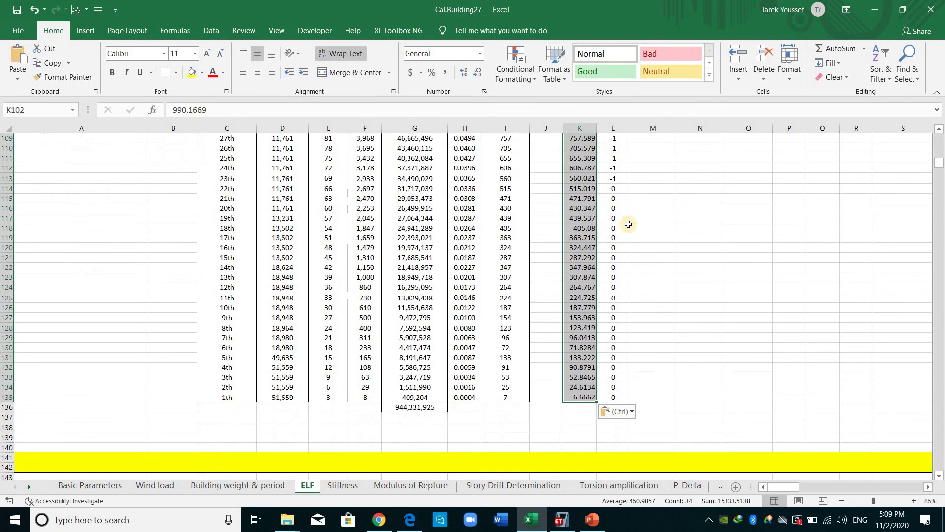
# - Show the EQY Error values of the 33rd to 23rd levels in L103:L113 with one decimal place
pyautogui.click(631, 239)
pyautogui.scroll(3, 626, 176)
pyautogui.moveTo(624, 178); pyautogui.dragTo(613, 267)
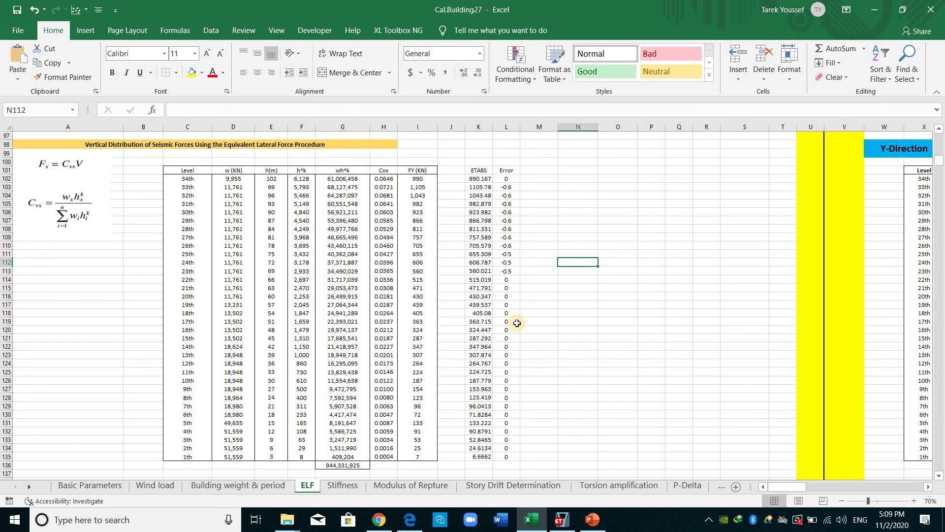
pyautogui.scroll(15, 517, 323)
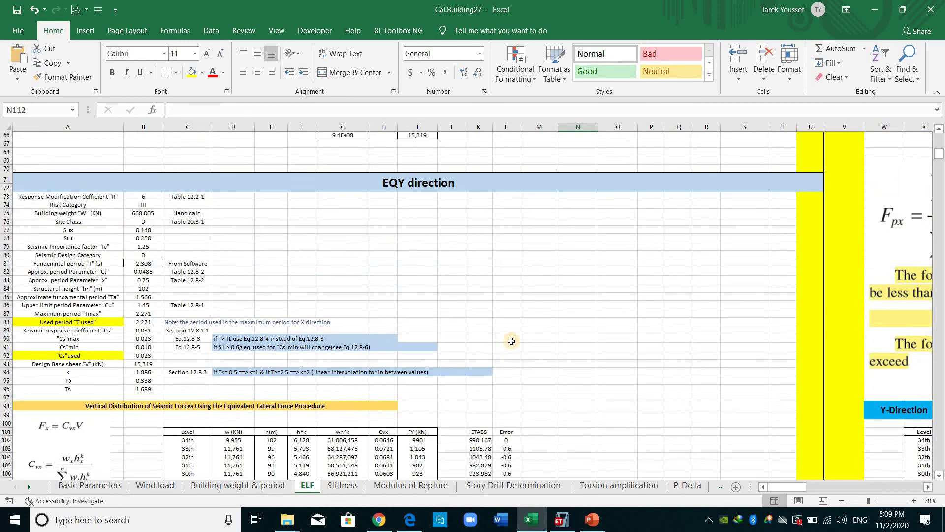
pyautogui.scroll(17, 523, 348)
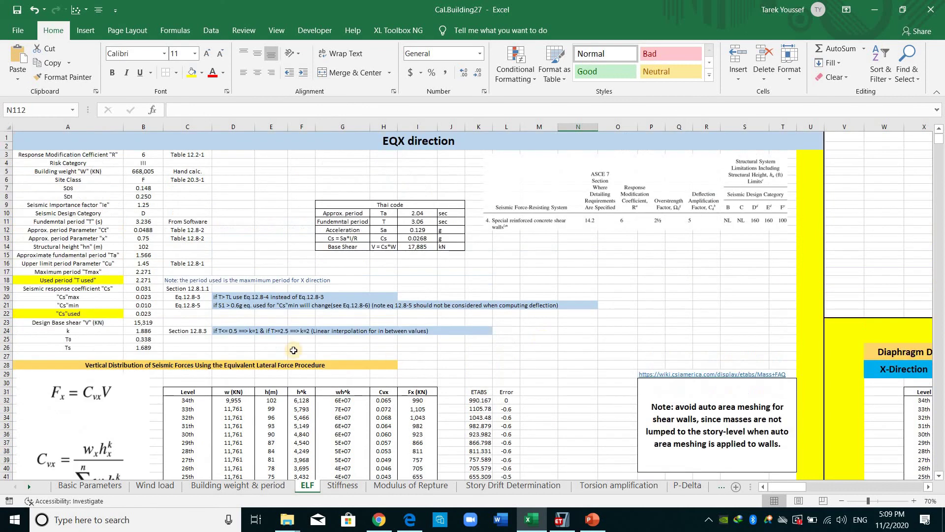